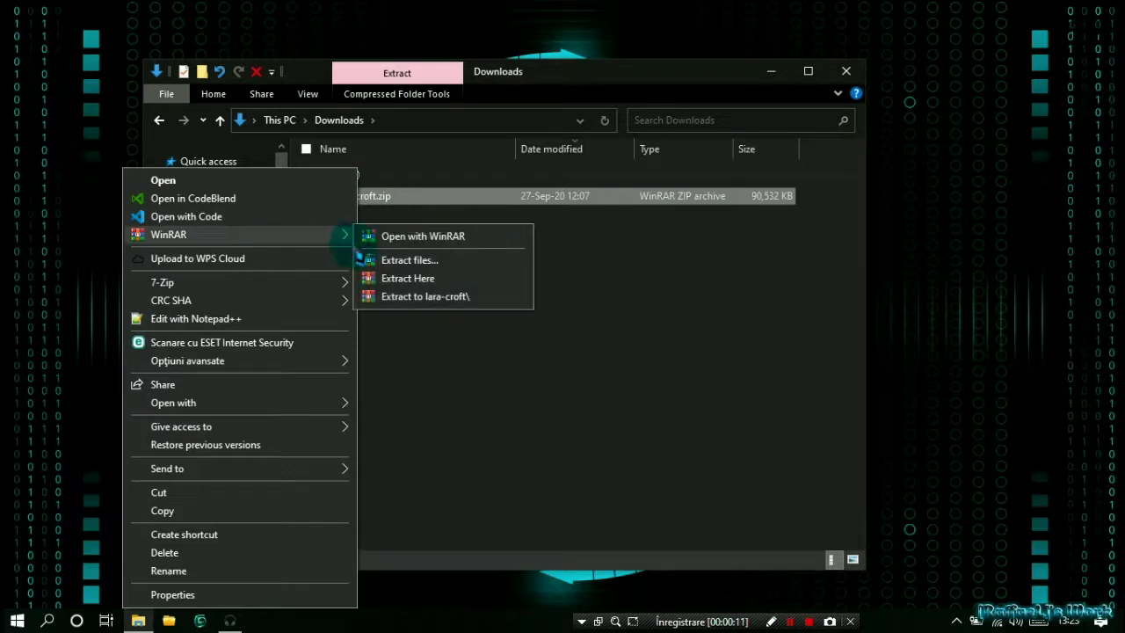
Step: Extract lara-croft.zip in place, replacing all existing files, and extract only head for sketchfab.zip within the source folder
left_click(392, 277)
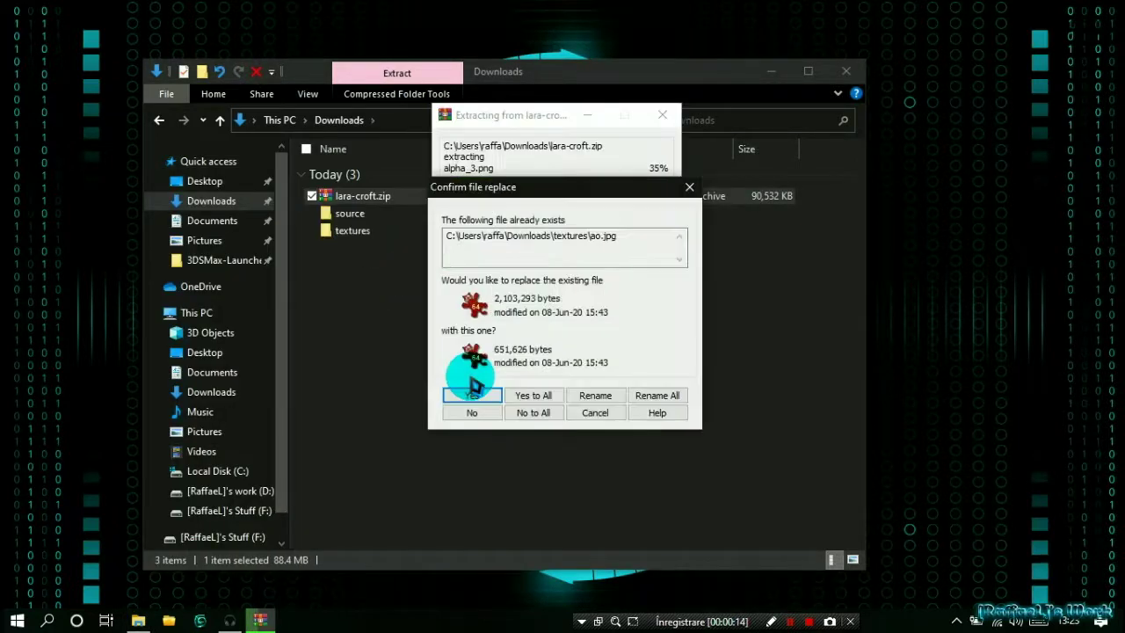
left_click(519, 395)
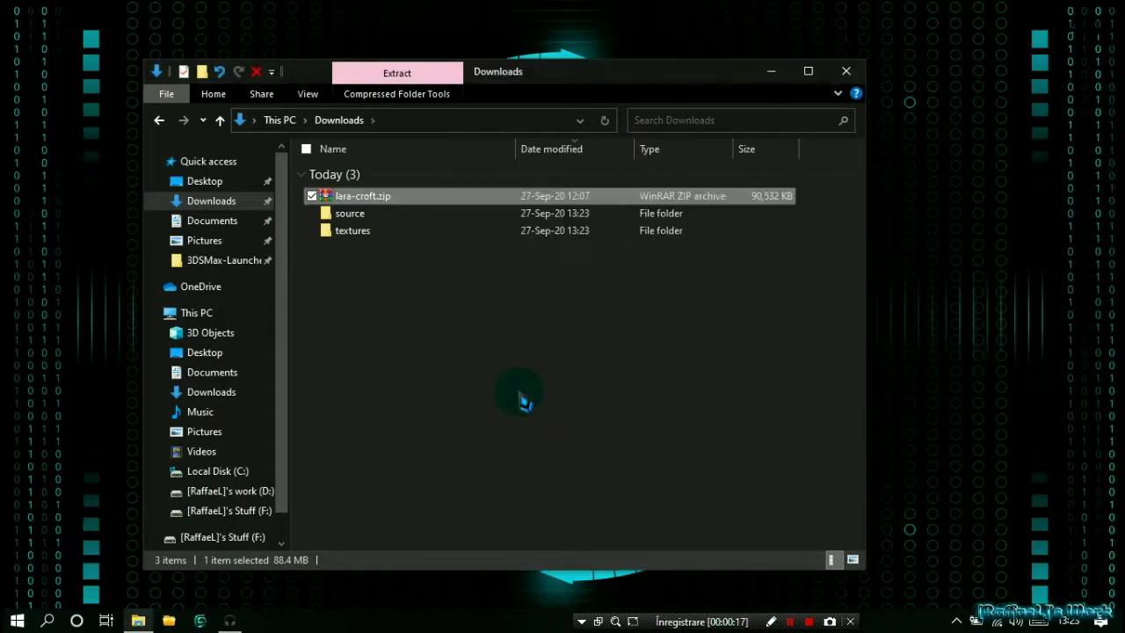
double_click(376, 216)
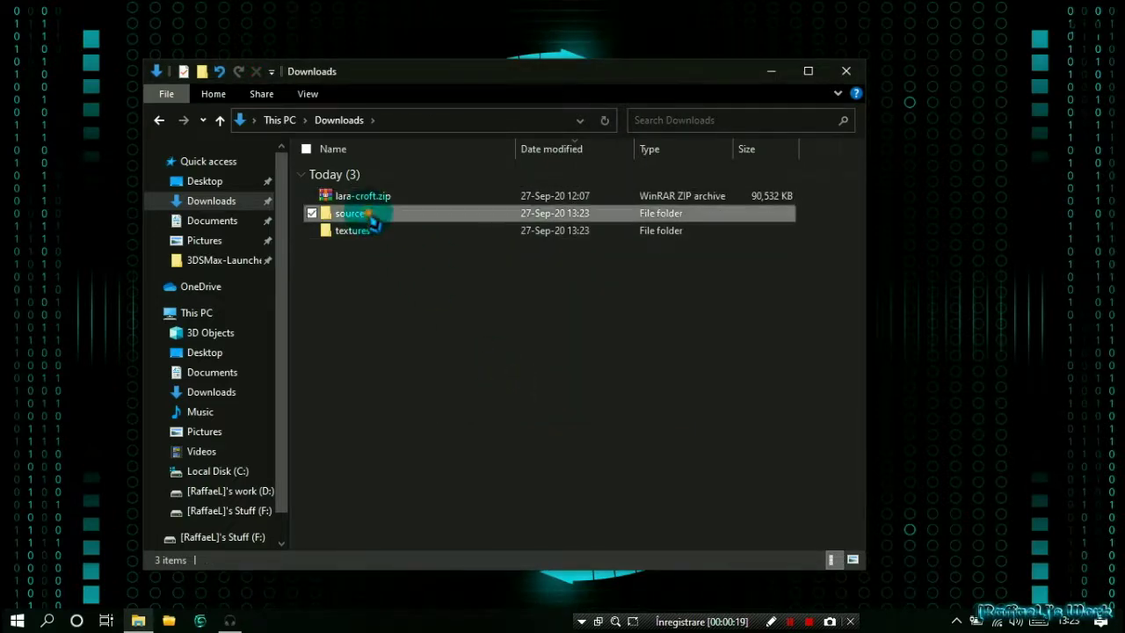
left_click(376, 178)
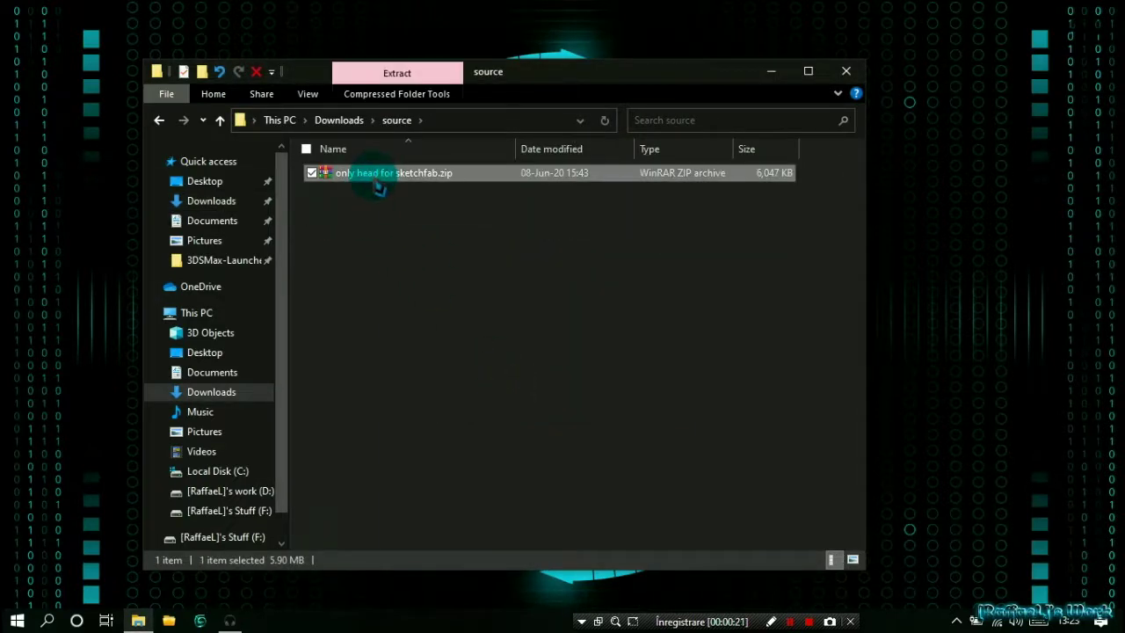
right_click(376, 182)
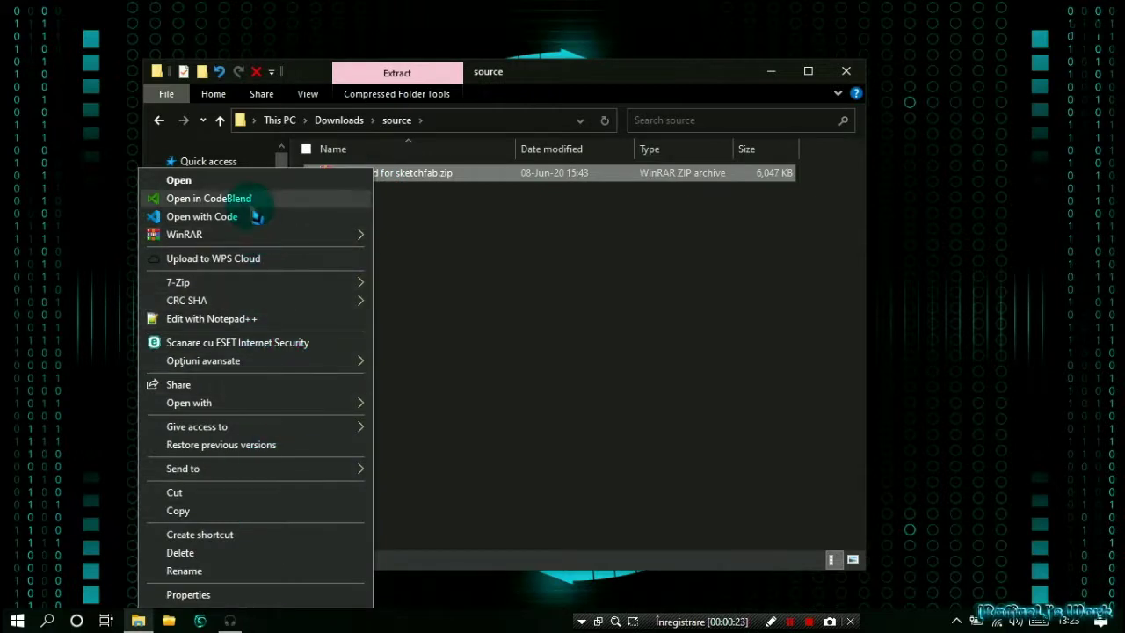
mouse_move(219, 233)
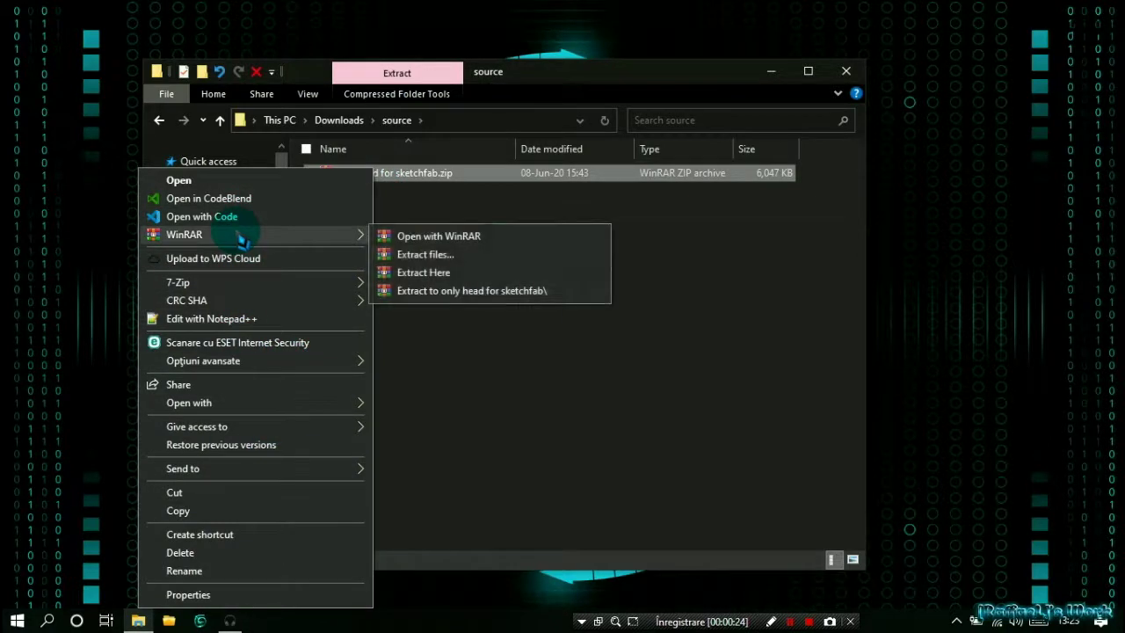
left_click(440, 273)
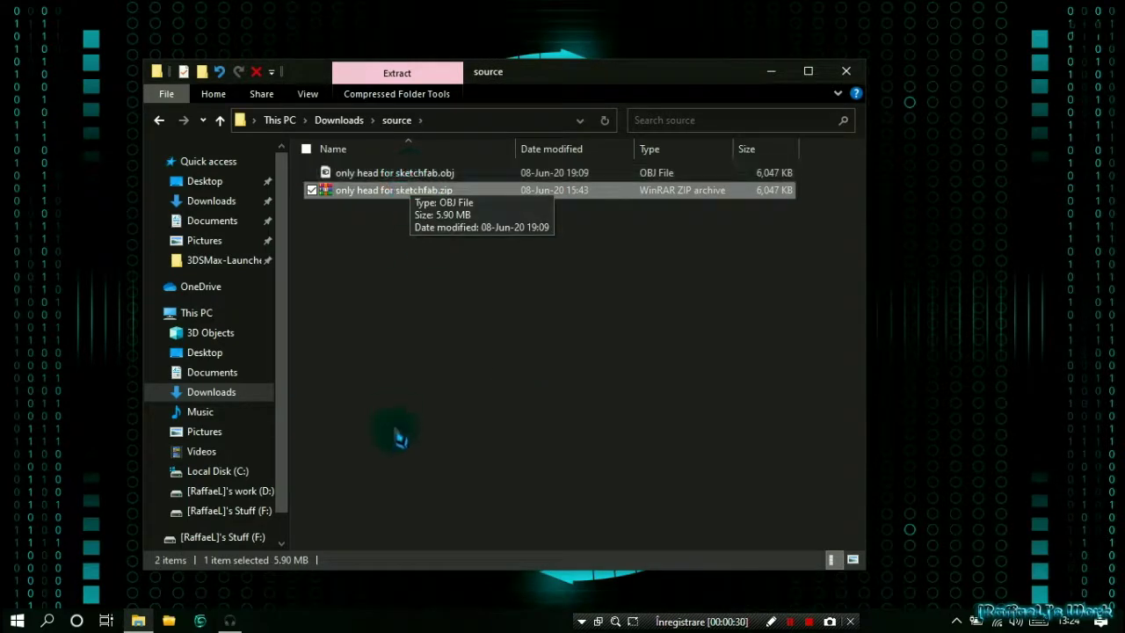
left_click(771, 70)
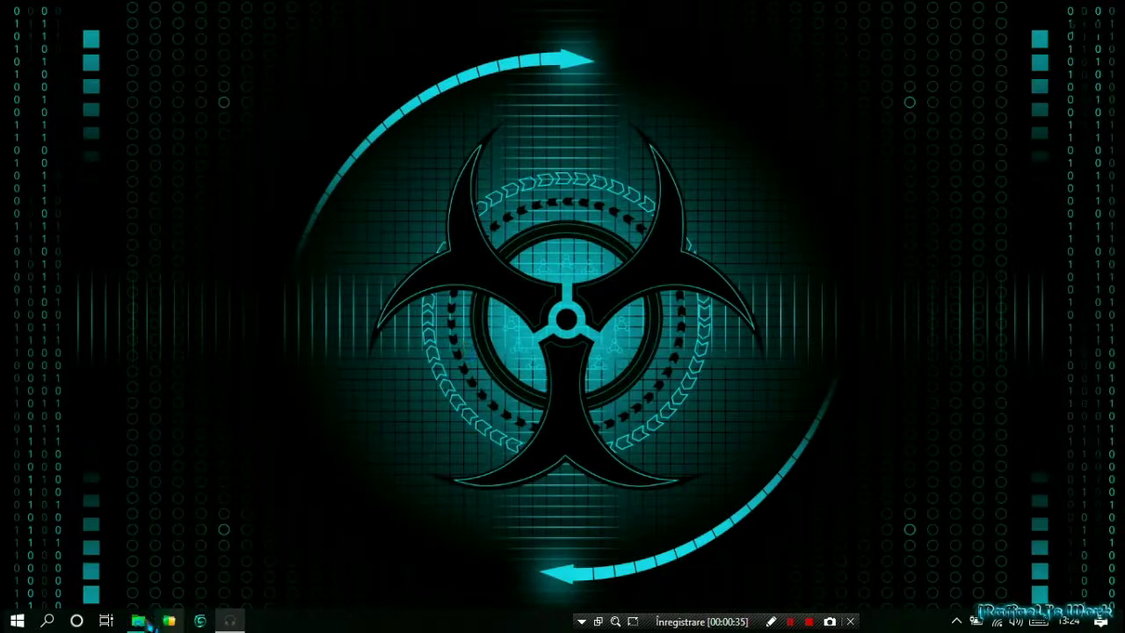
left_click(138, 620)
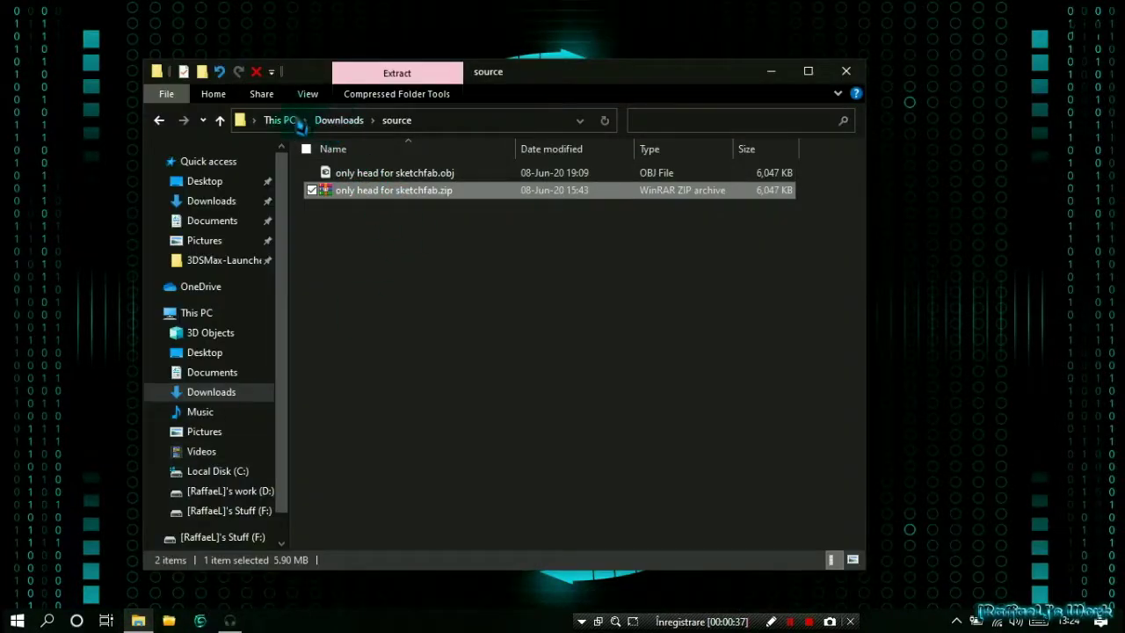
Step: Copy Hair_color.jpg from the textures folder in Downloads
left_click(220, 121)
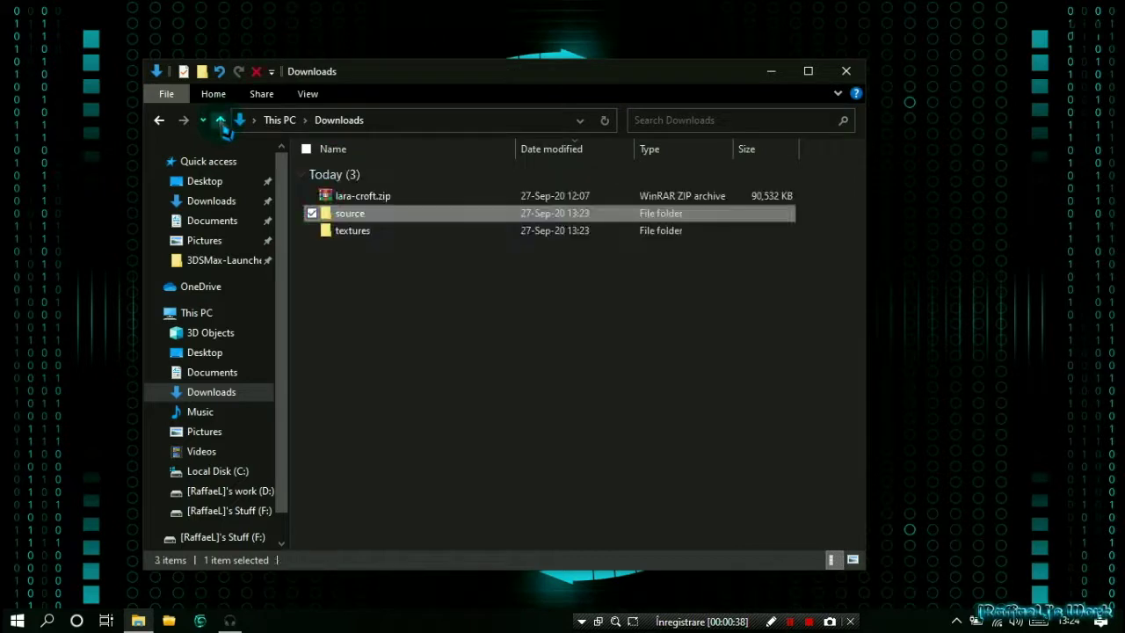
double_click(352, 232)
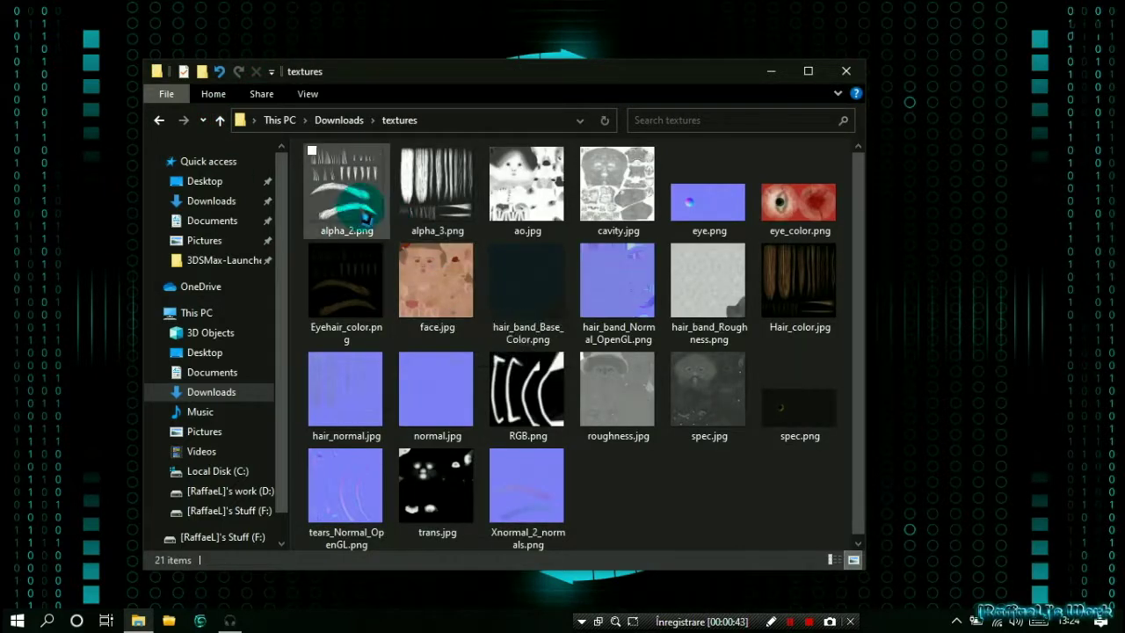
left_click(352, 291)
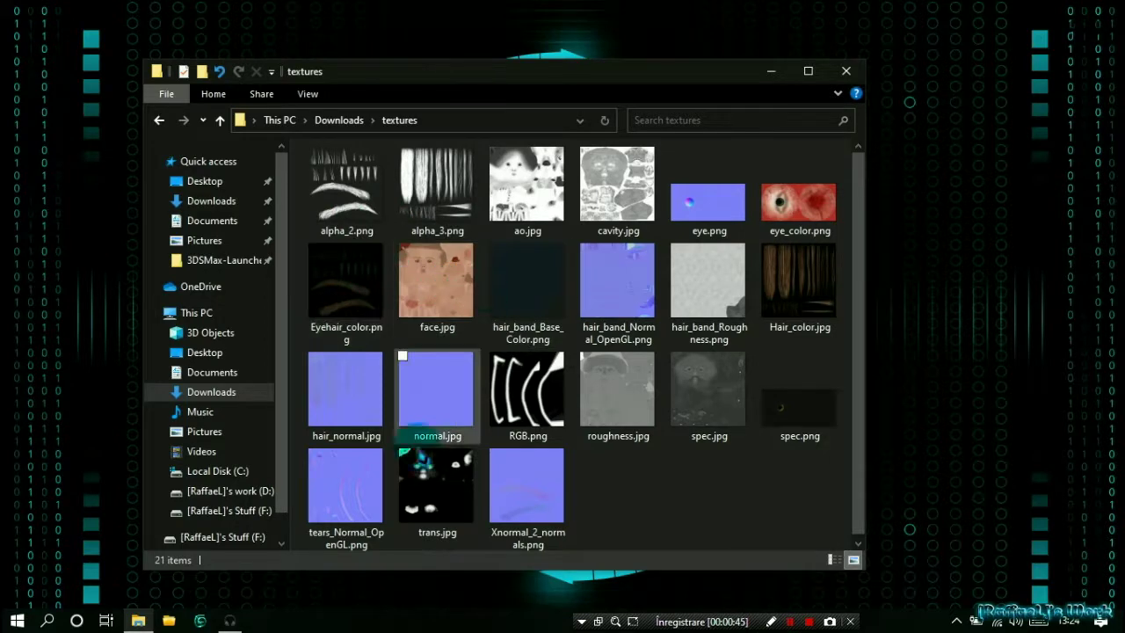
left_click(519, 490)
left_click(795, 303)
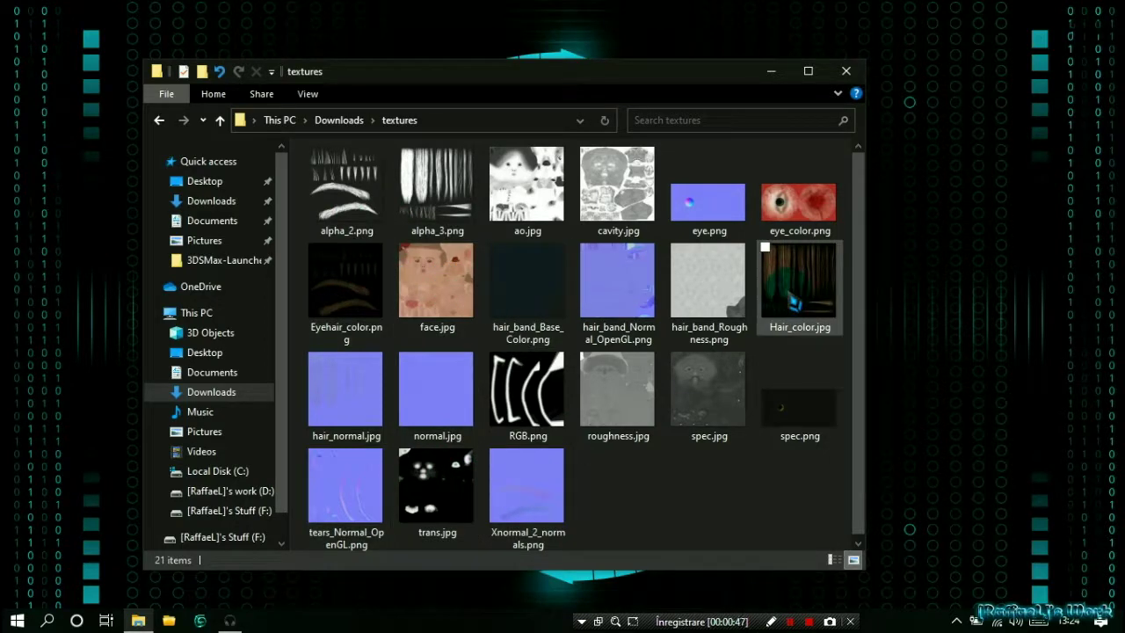
left_click(794, 302)
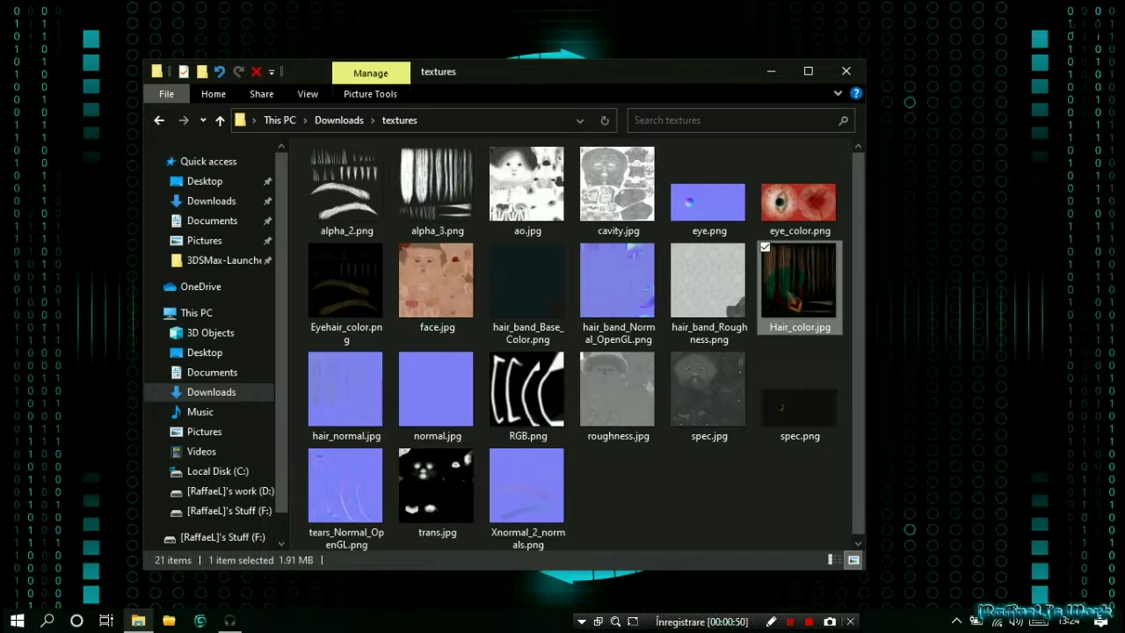
right_click(795, 290)
left_click(639, 570)
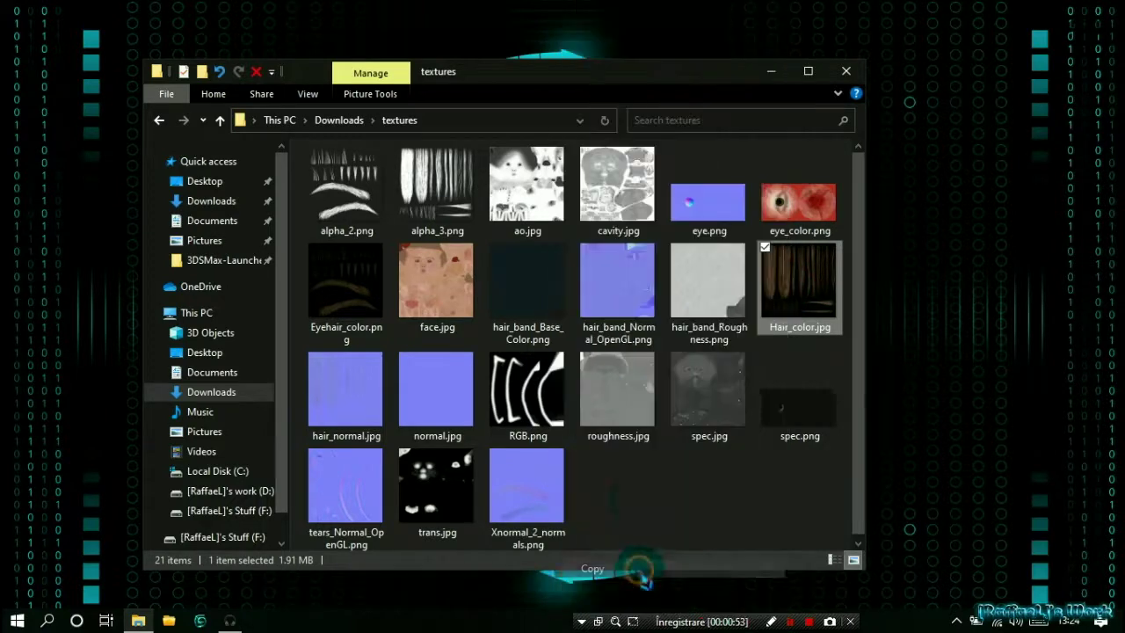
Step: Paste the copied hair texture into the Fisiere originale folder of GR_Modelling's DDS Converter on drive F
left_click(167, 621)
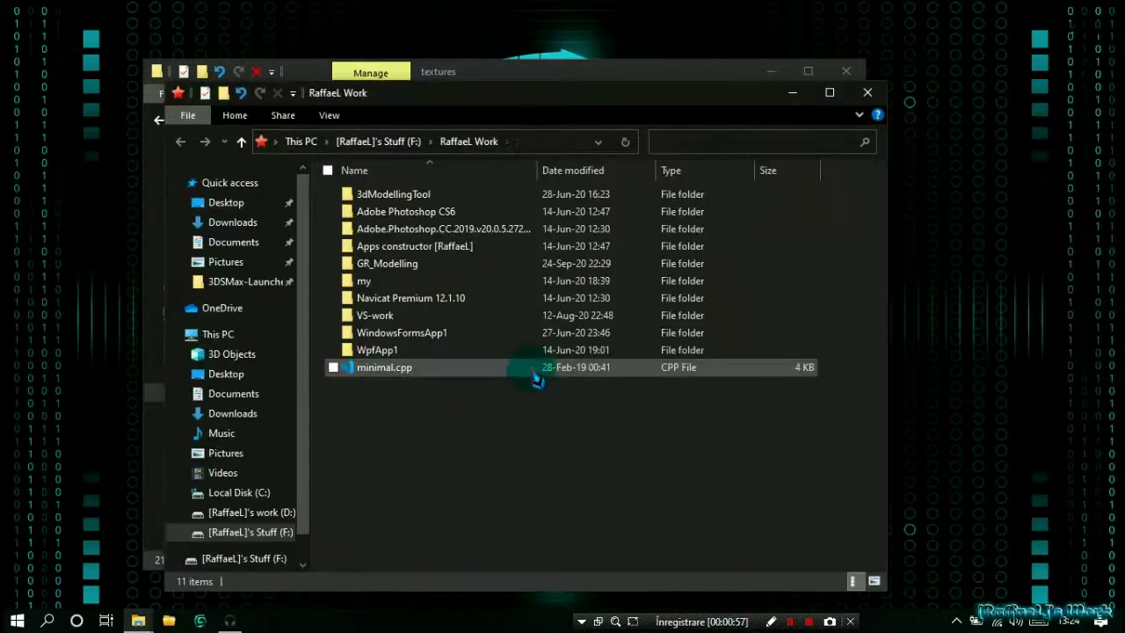
double_click(384, 265)
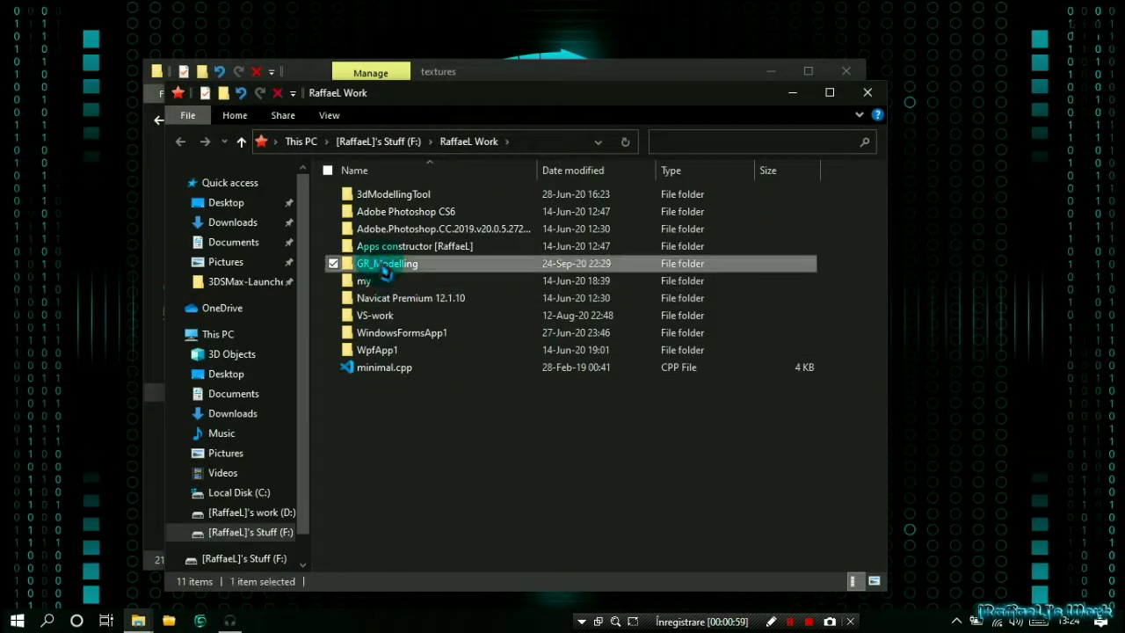
double_click(390, 281)
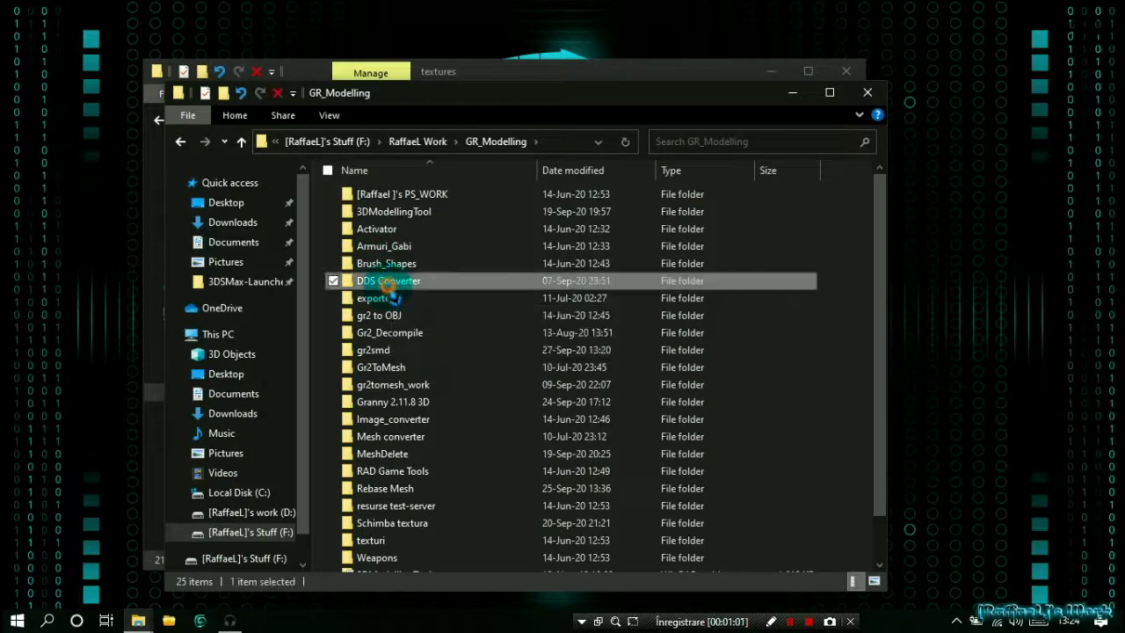
double_click(390, 228)
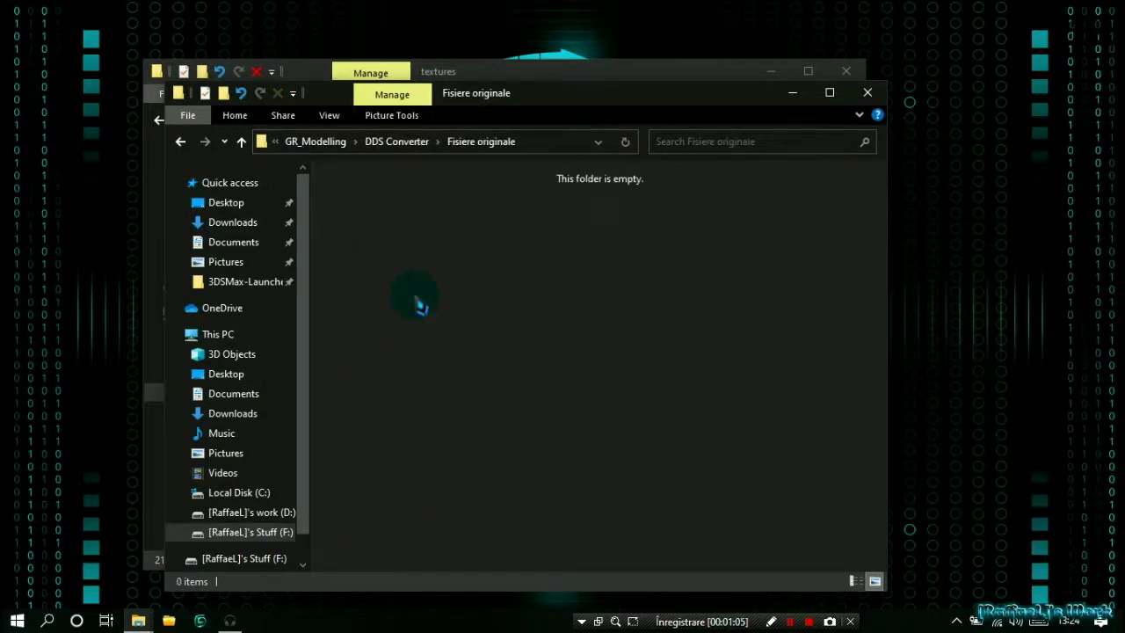
key("ctrl+v")
Step: Rename the pasted hair texture as hairstyle.jpg
left_click(392, 251)
right_click(390, 254)
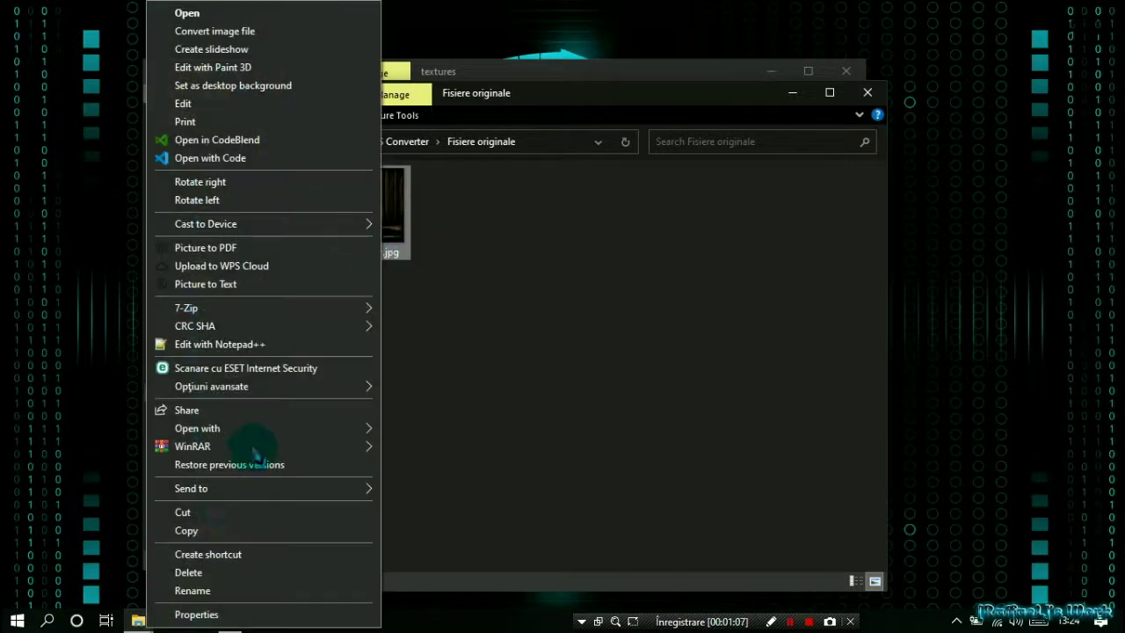
left_click(226, 590)
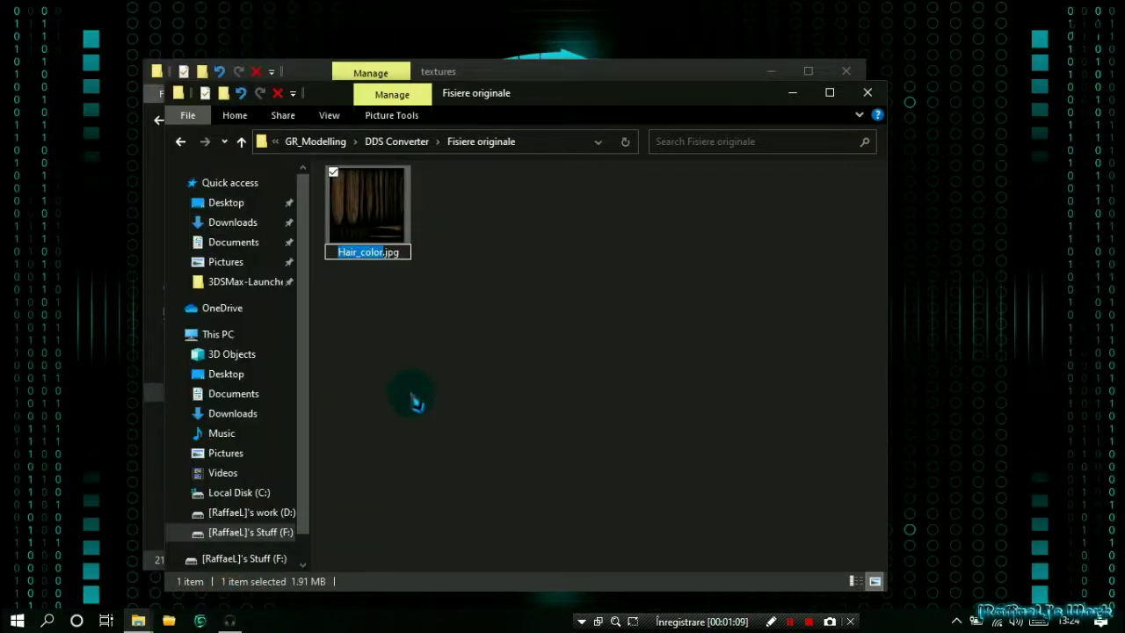
type("hay")
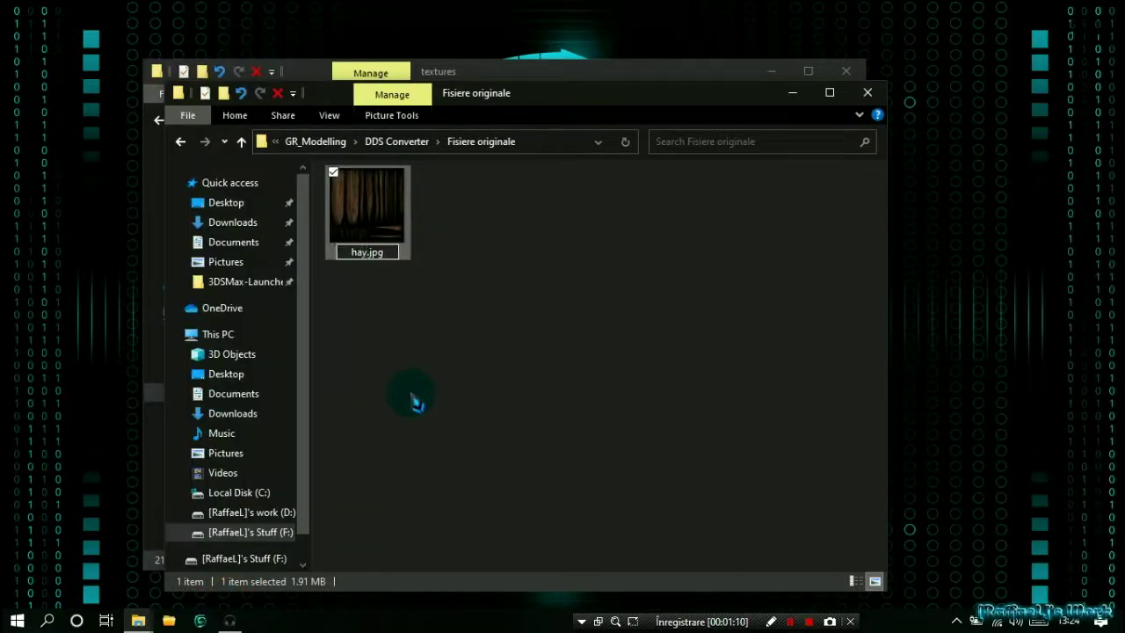
type("rstyle")
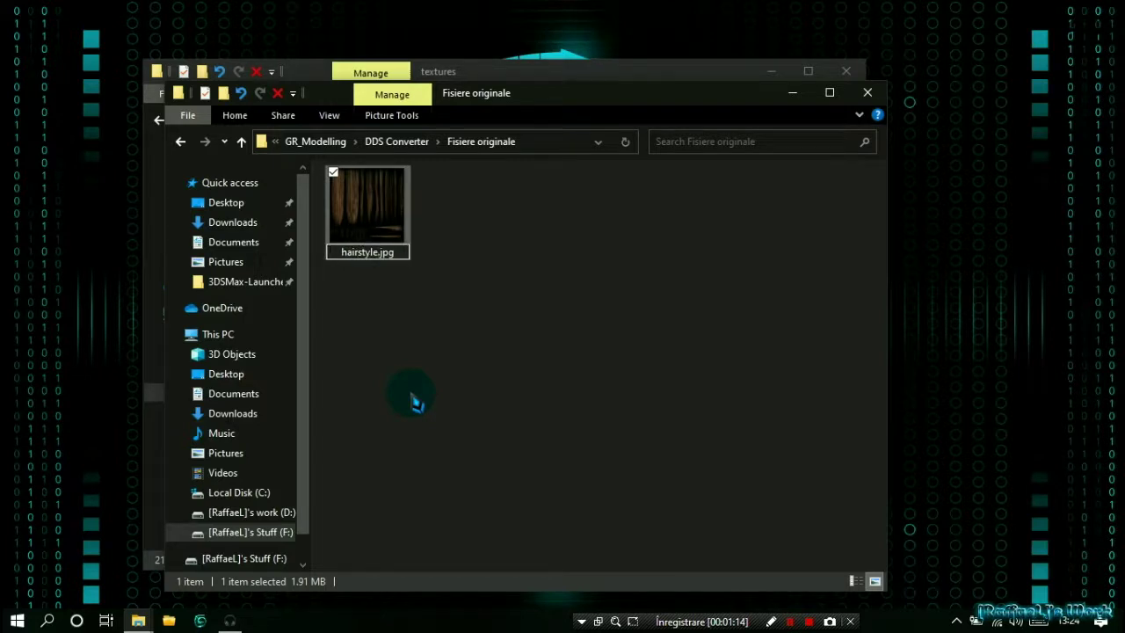
key("Return")
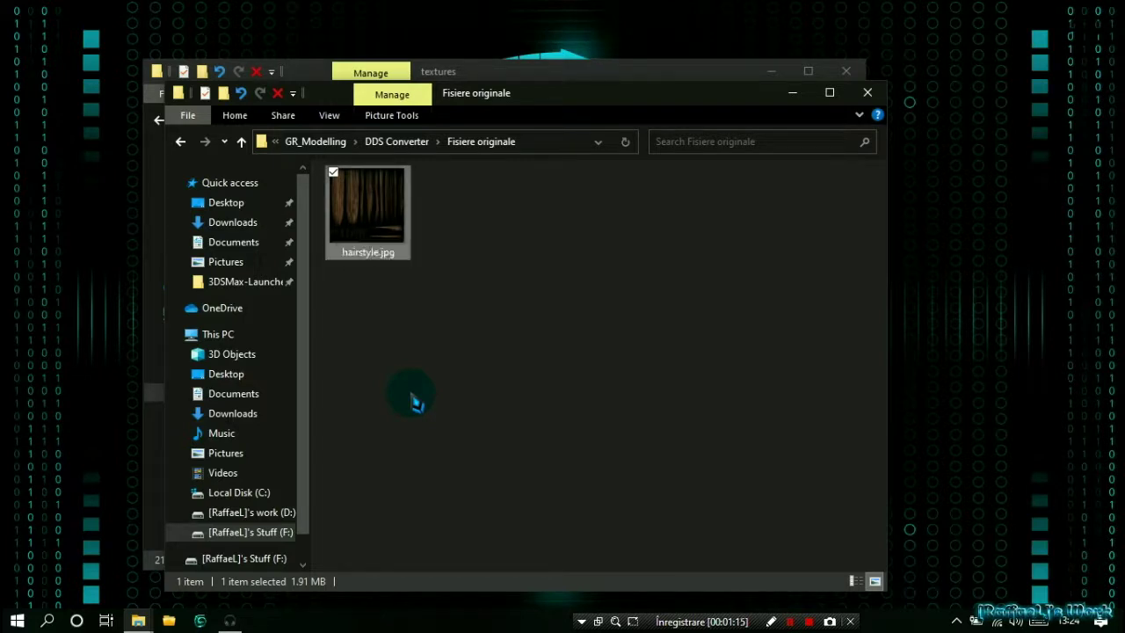
Step: Run DDSconverter.exe to convert hairstyle.jpg to a DXT5 DDS file with mipmaps and alpha, and close the converter
left_click(417, 145)
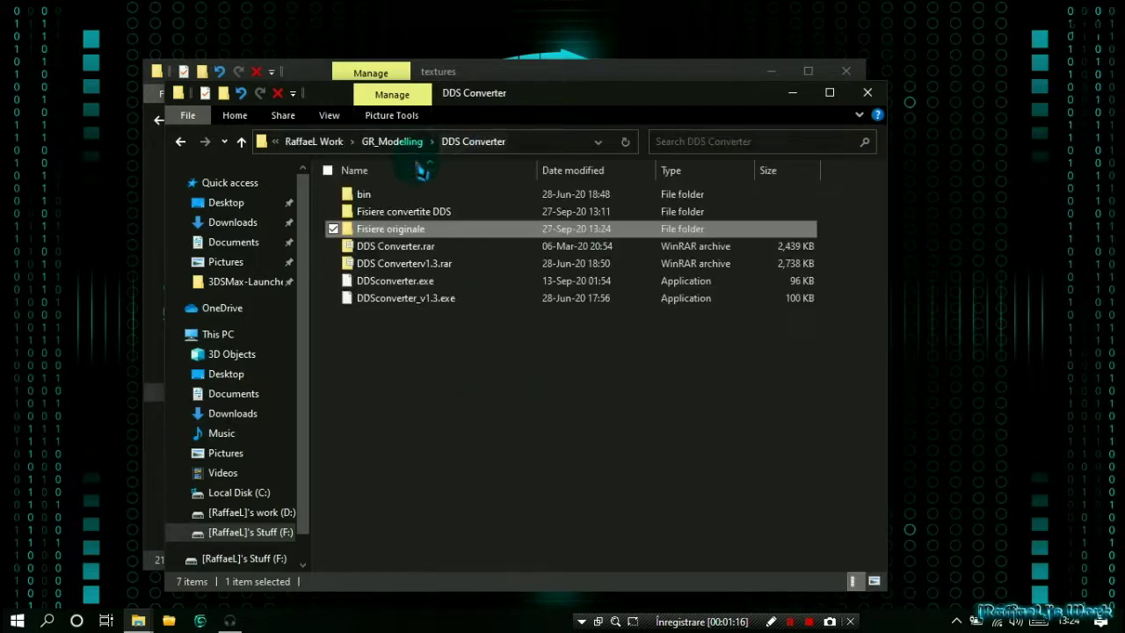
left_click(408, 280)
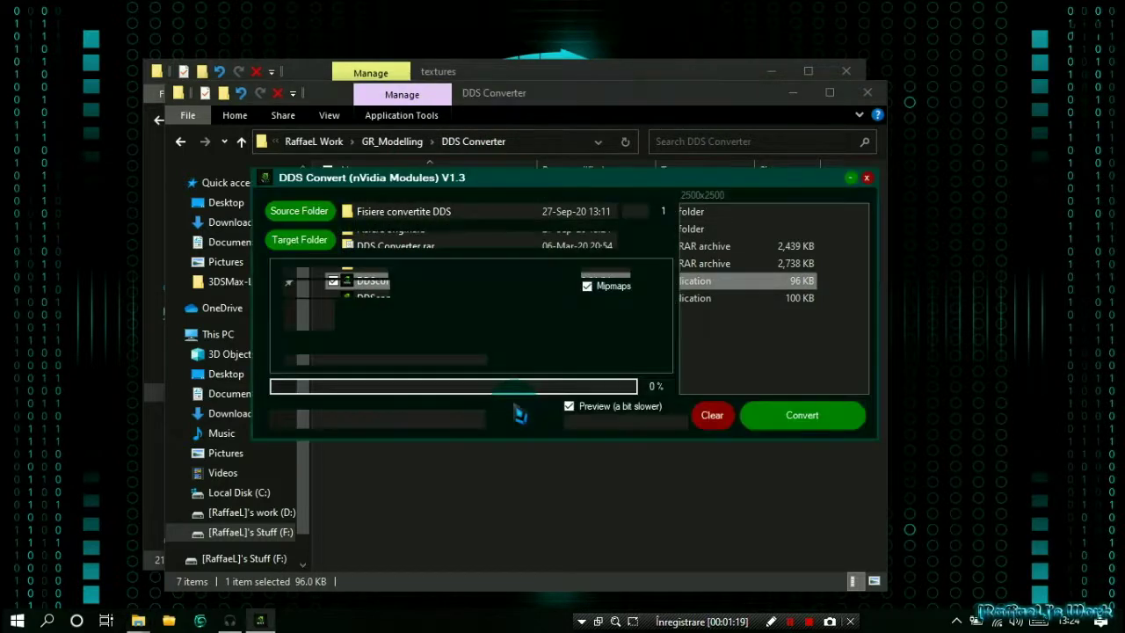
left_click(822, 422)
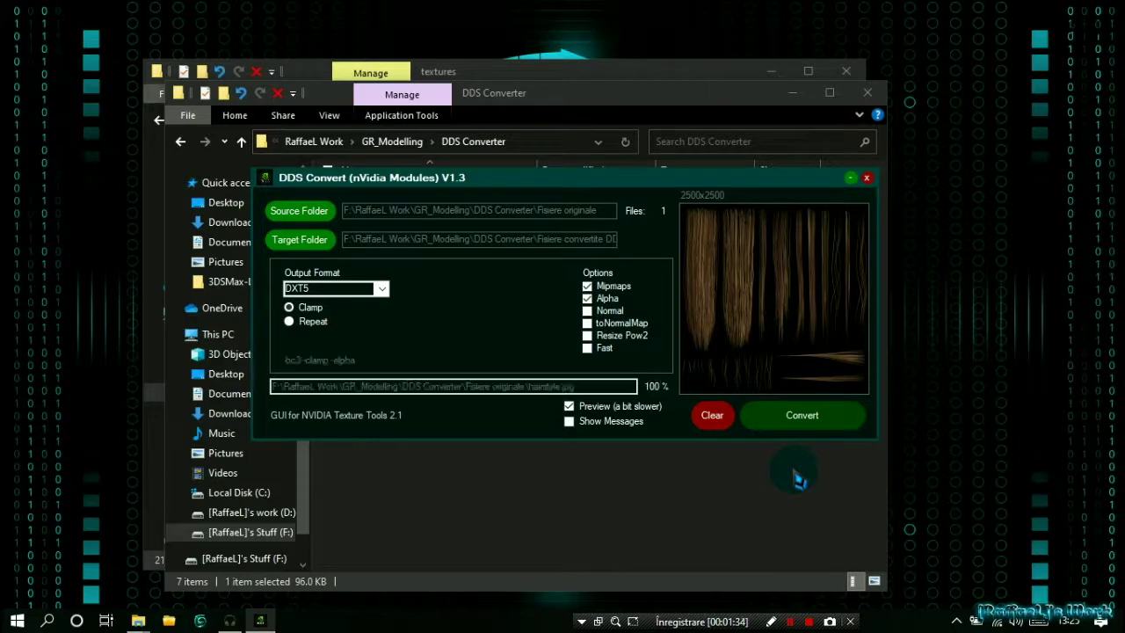
left_click(592, 364)
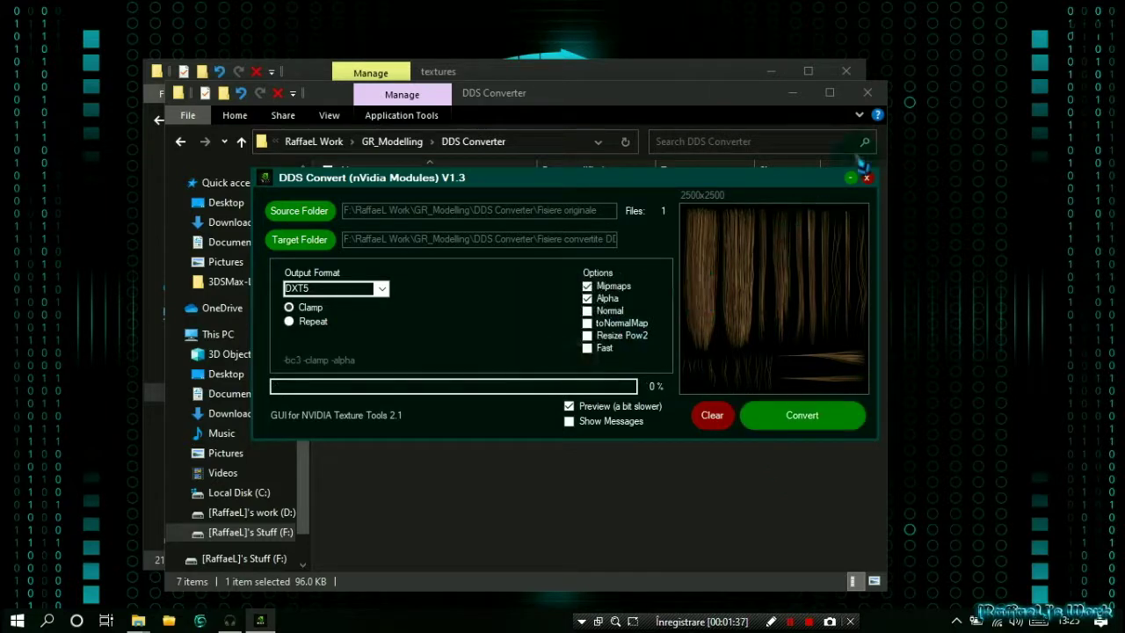
left_click(867, 177)
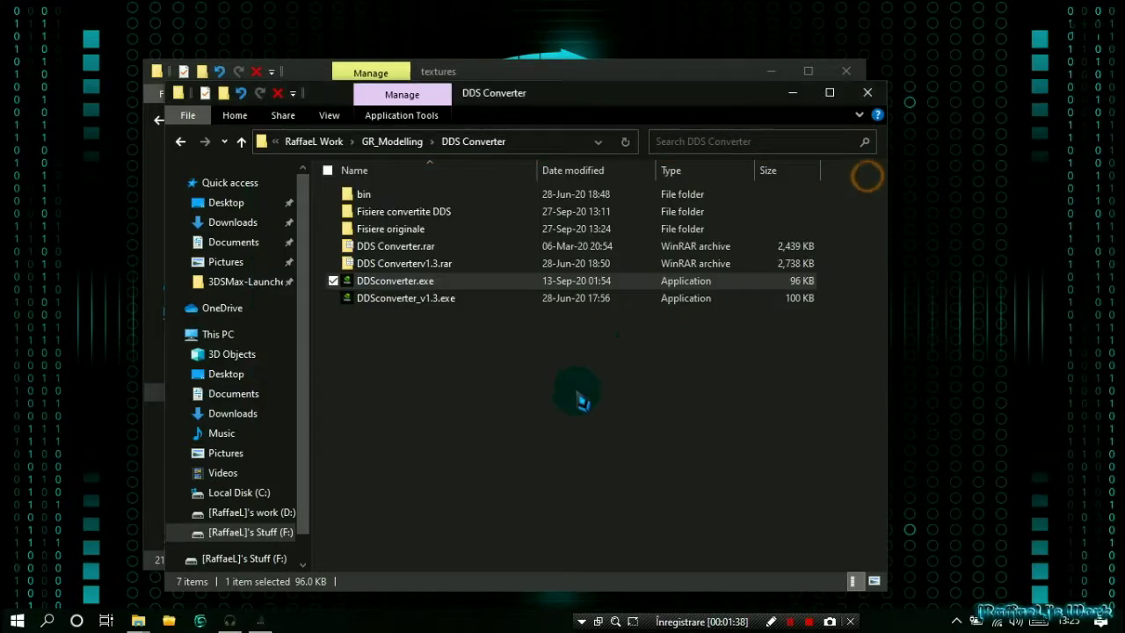
Step: Copy hairstyle.dds from the Fisiere convertite DDS folder
double_click(418, 212)
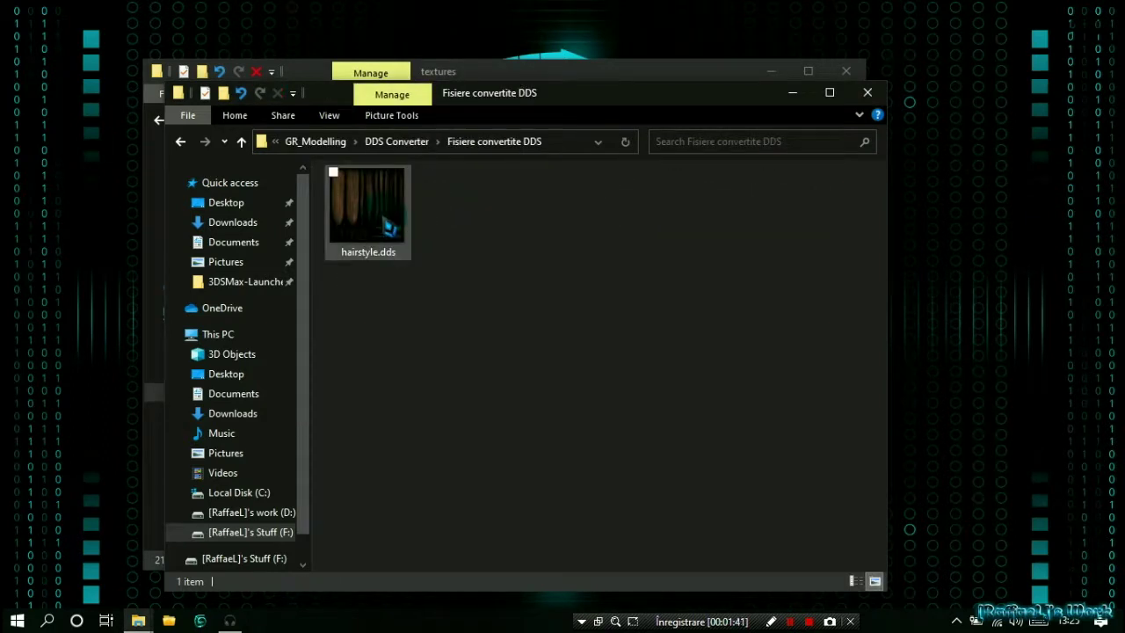
mouse_move(387, 226)
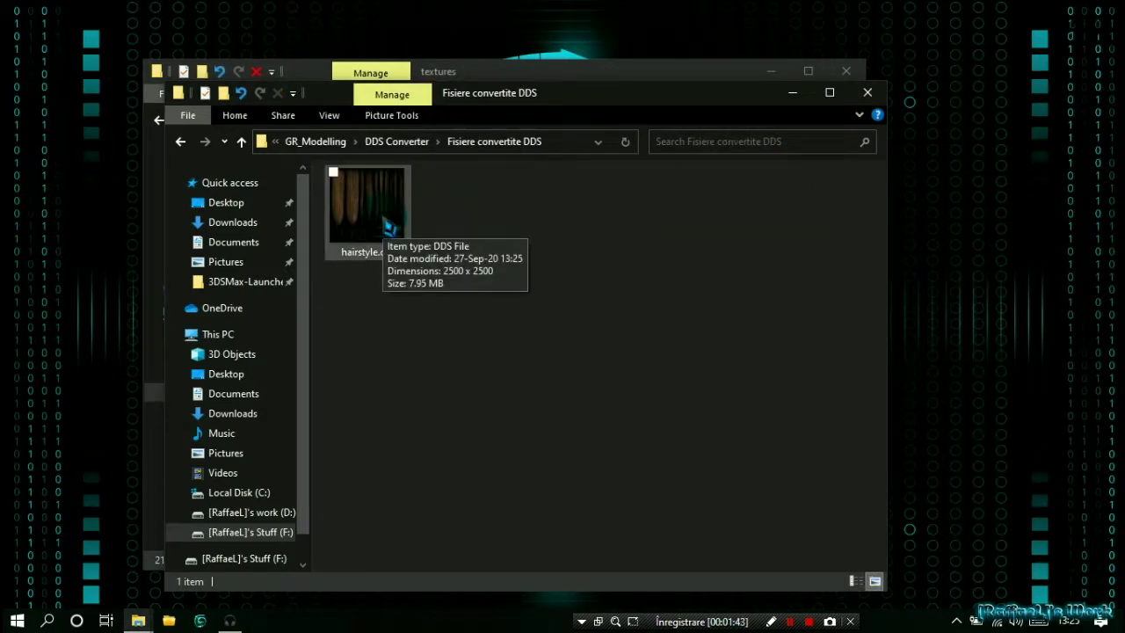
left_click(388, 227)
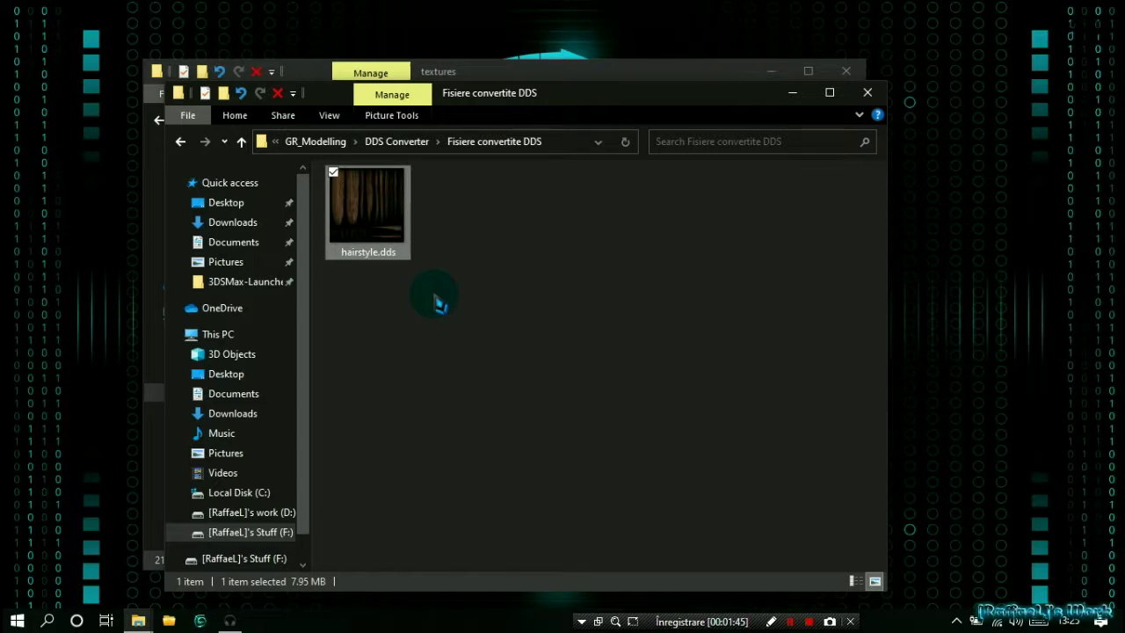
right_click(360, 204)
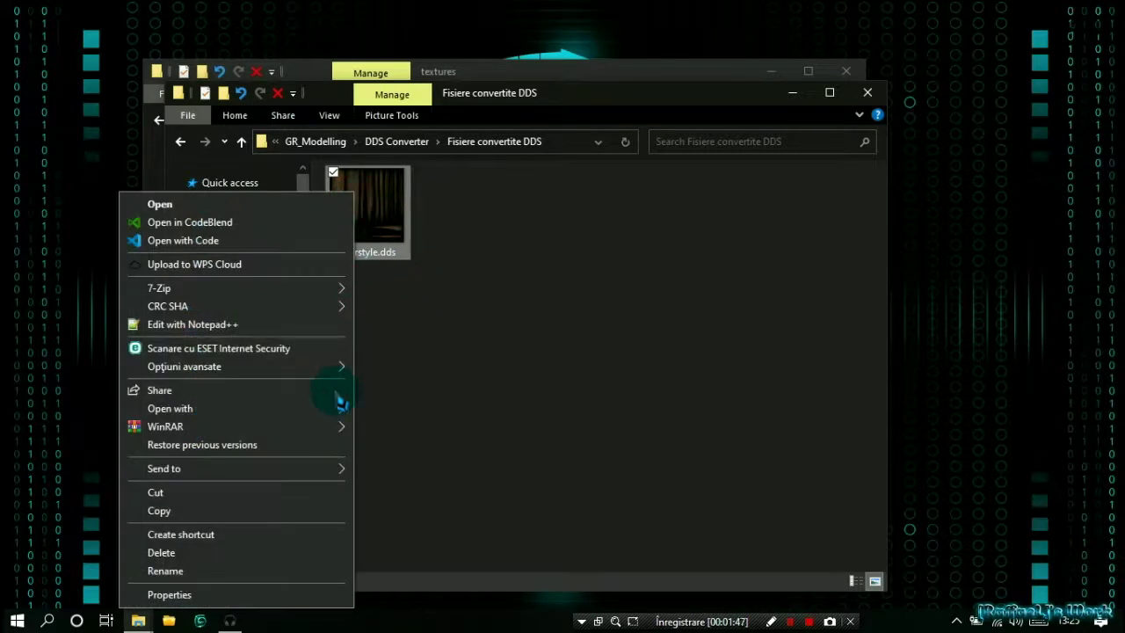
left_click(258, 519)
Step: Paste the copied hairstyle.dds into the ymir work\pc\shaman\hair folder on drive D
left_click(272, 513)
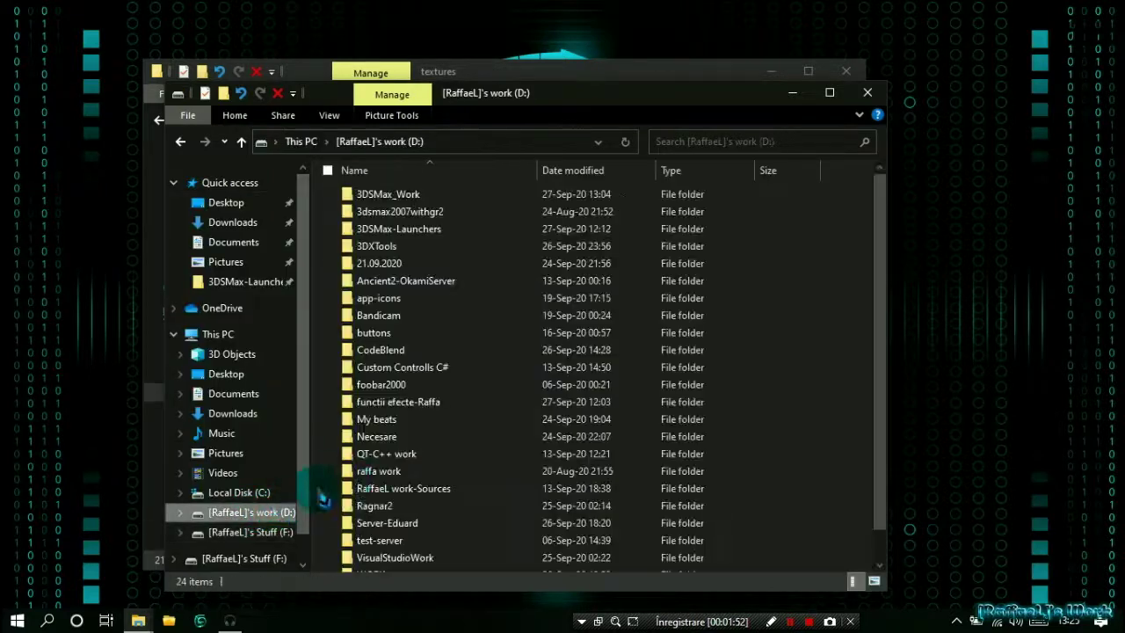
scroll(352, 518, "down", 2)
double_click(404, 563)
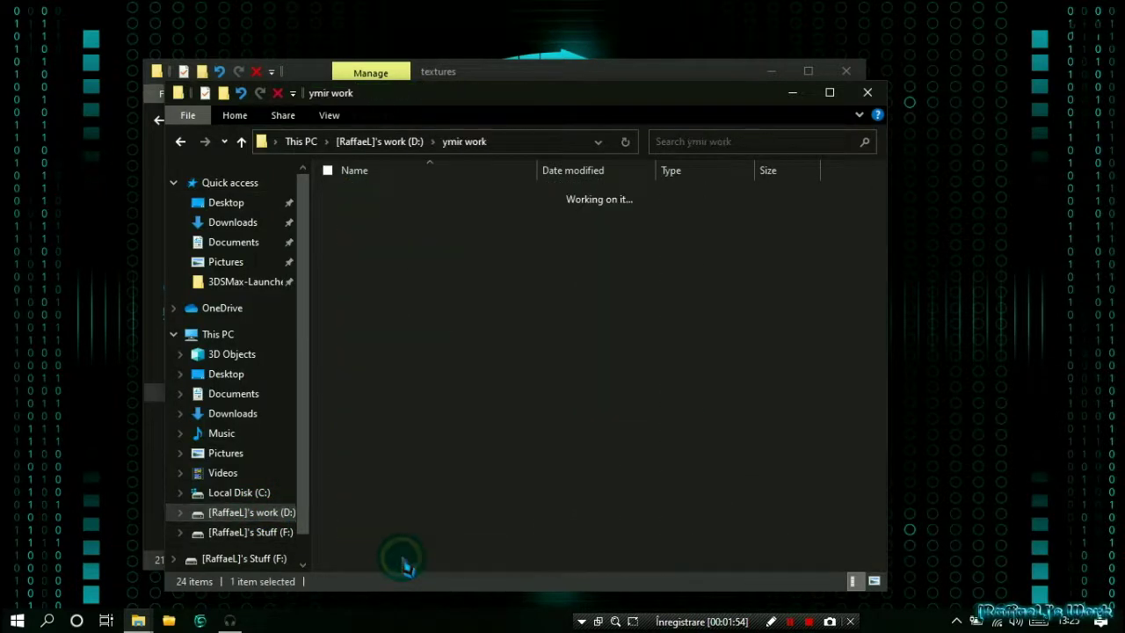
double_click(429, 337)
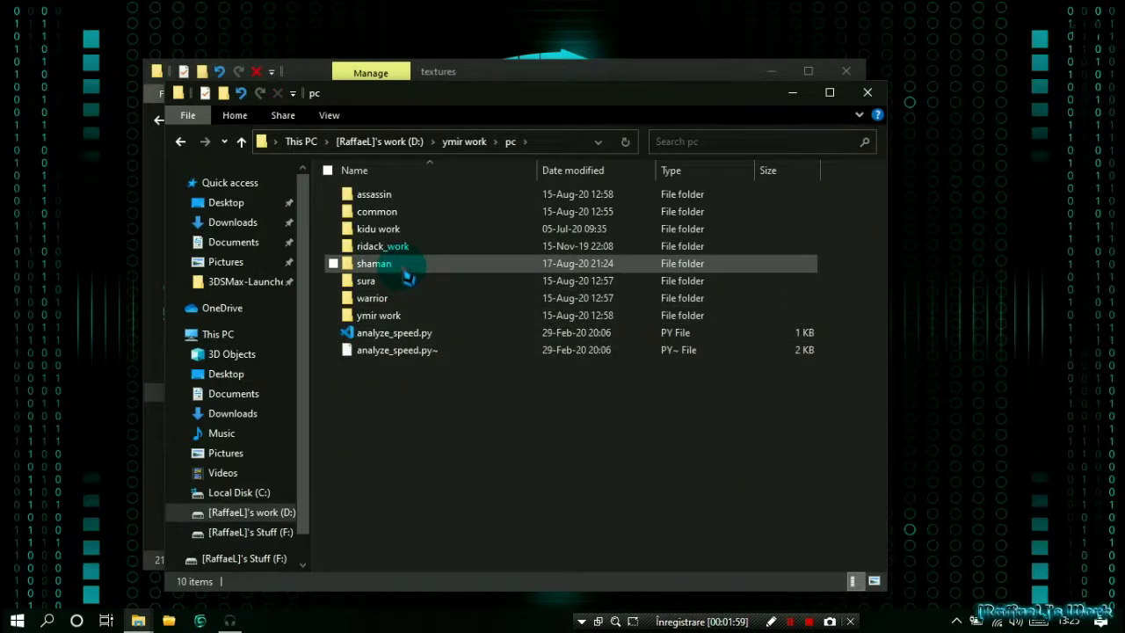
double_click(401, 264)
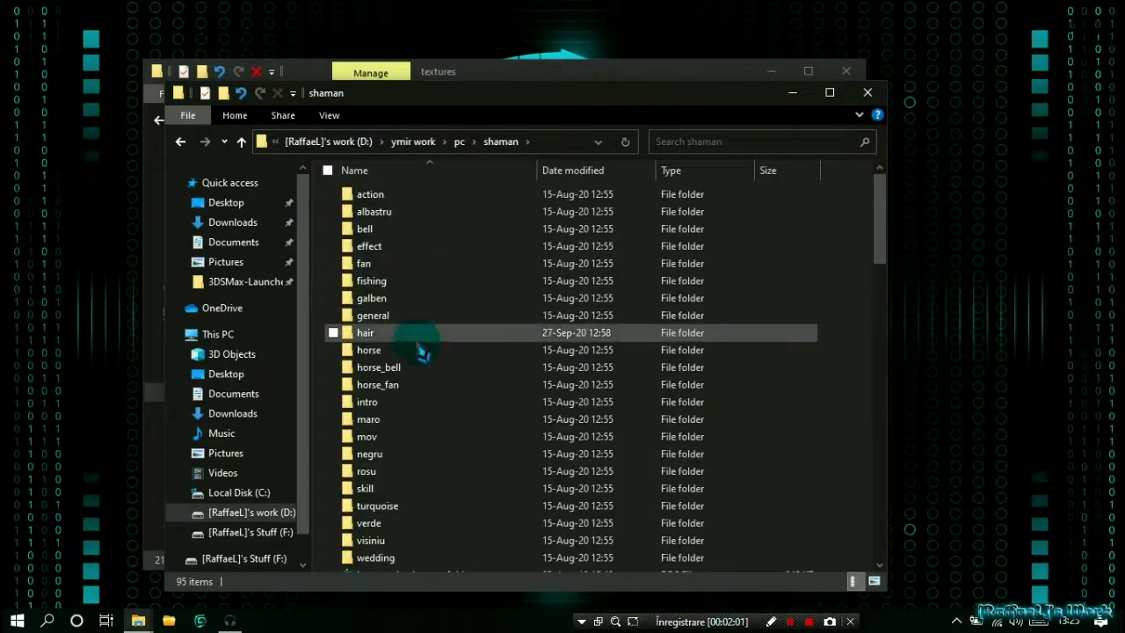
double_click(413, 334)
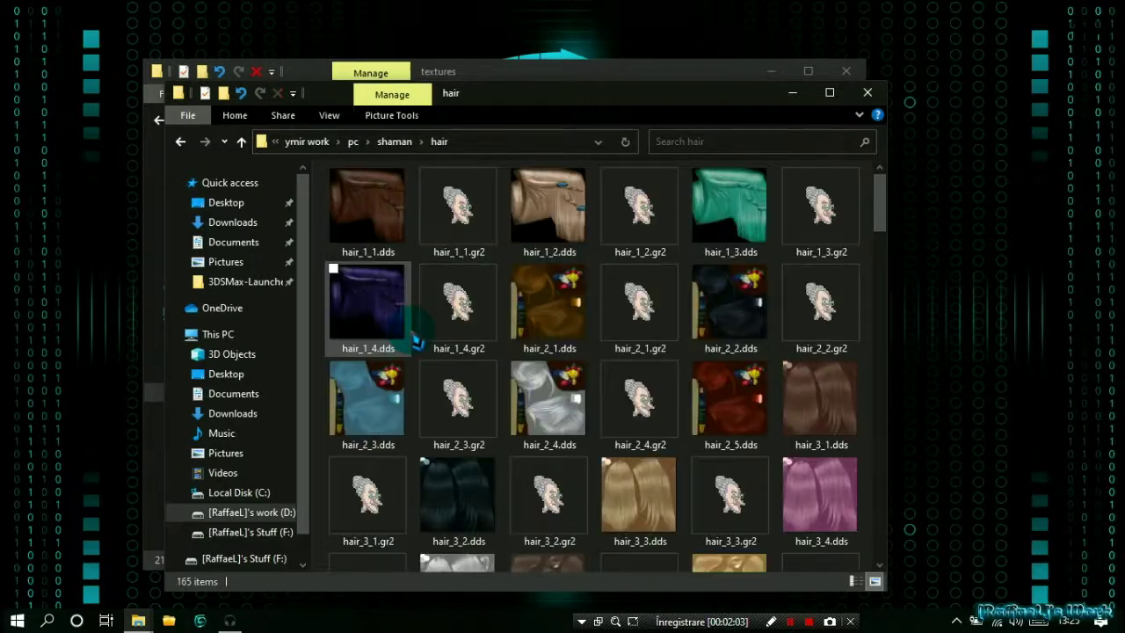
right_click(878, 391)
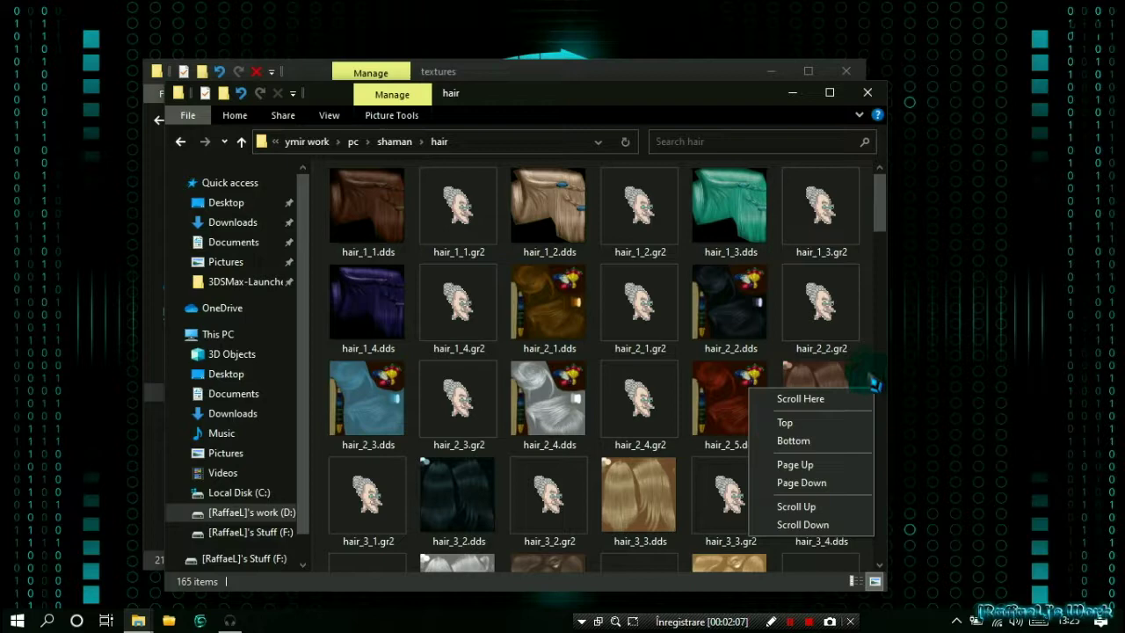
left_click(869, 373)
right_click(867, 370)
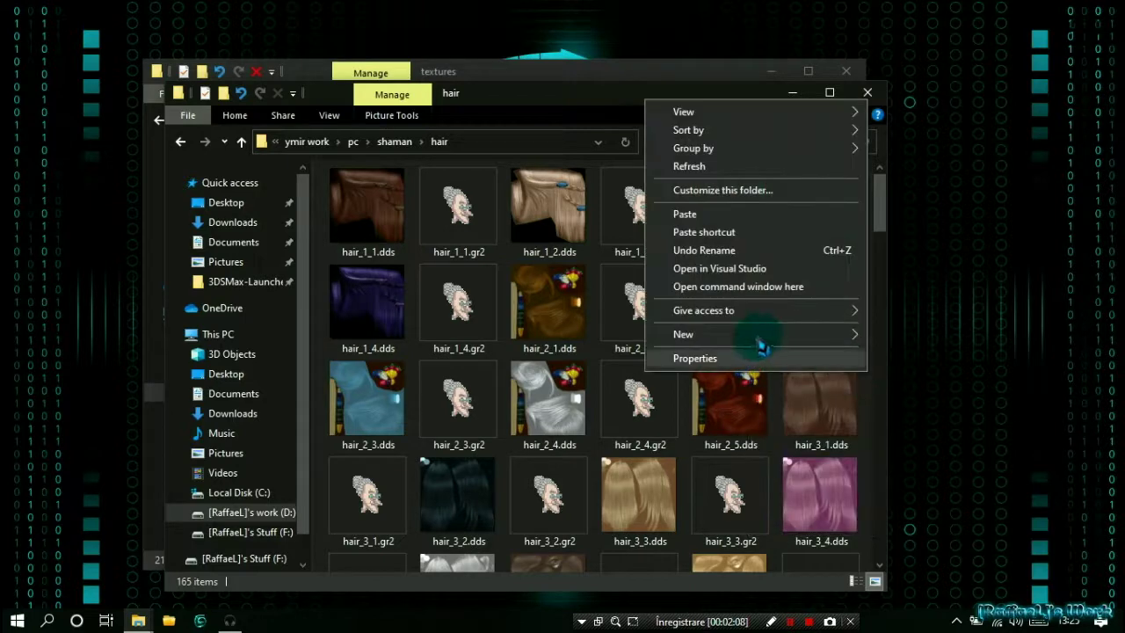
left_click(704, 216)
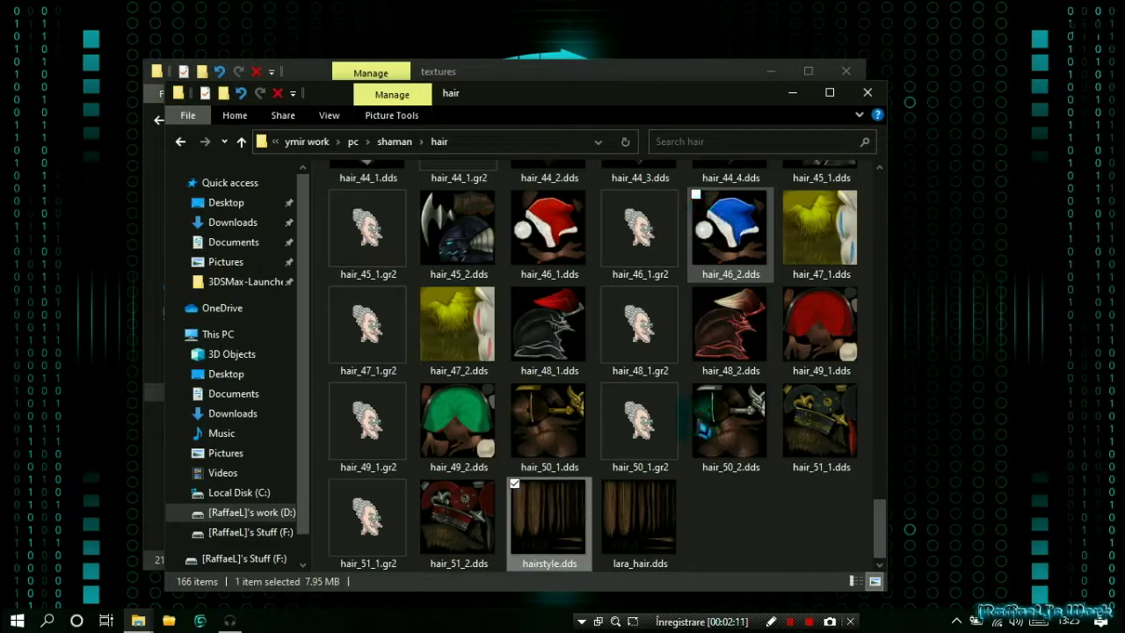
Step: Permanently delete lara_hair.dds from the shaman hair folder and close that folder window
left_click(655, 500)
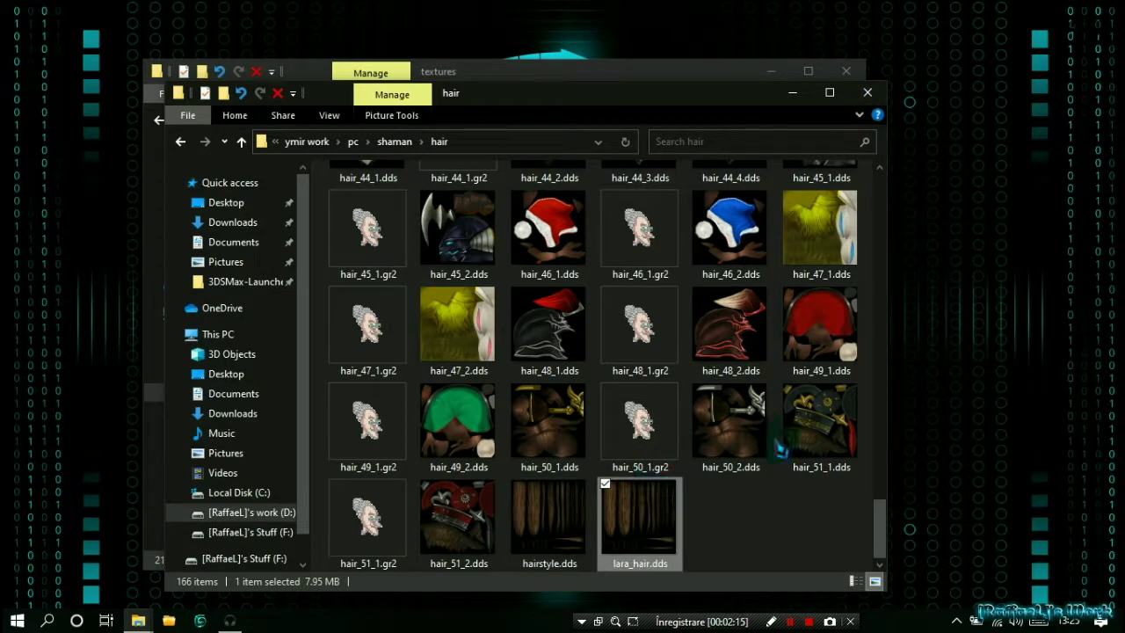
key("shift+Delete")
key("Return")
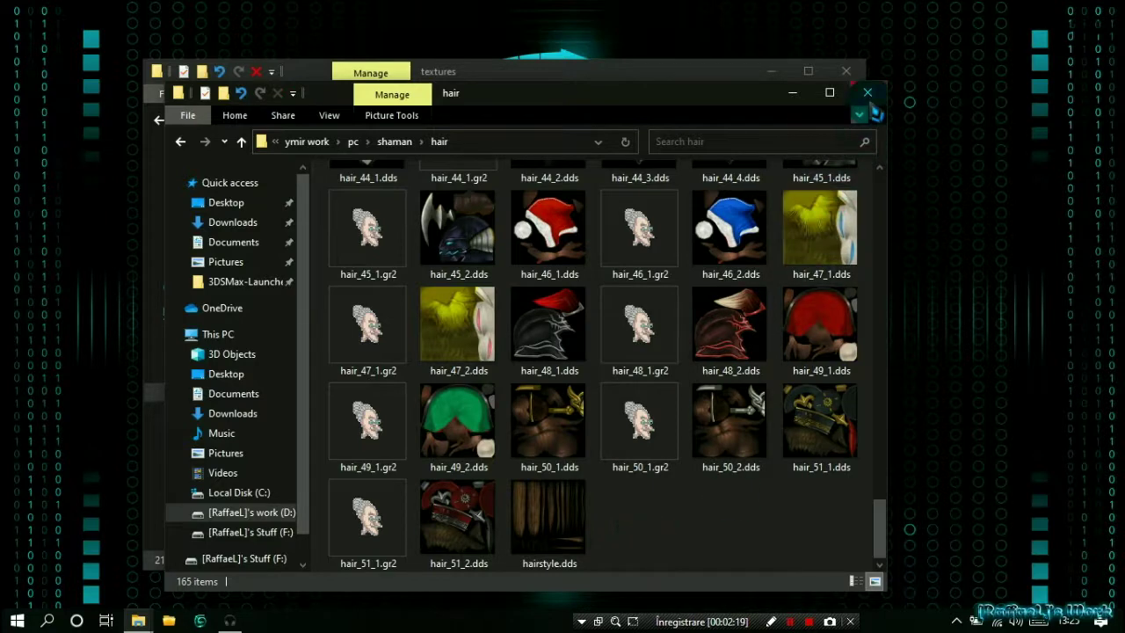
left_click(868, 92)
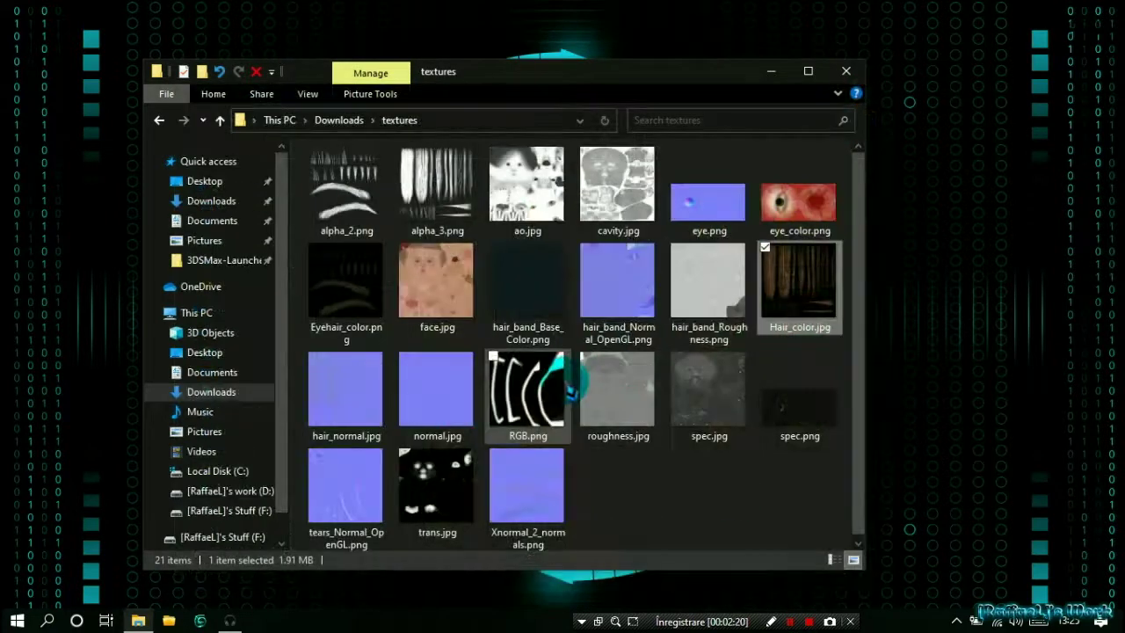
Step: Close the textures folder, launch 3ds Max 2010 from the 3DSMax-Launchers folder on drive D, and close the launcher folder window
left_click(847, 72)
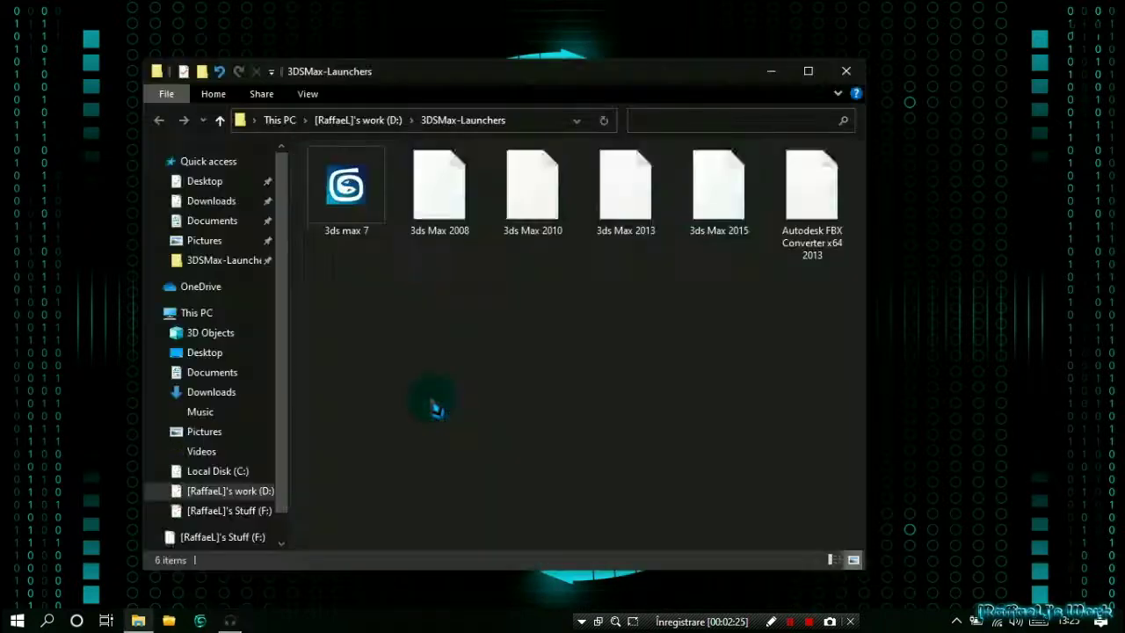
left_click(530, 195)
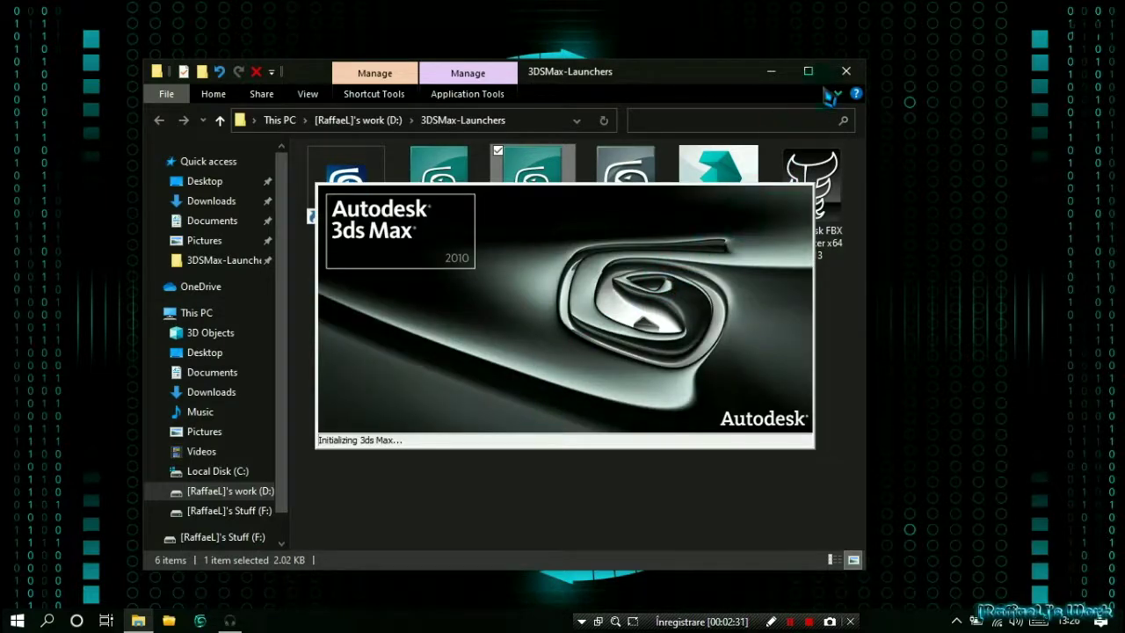
left_click(845, 72)
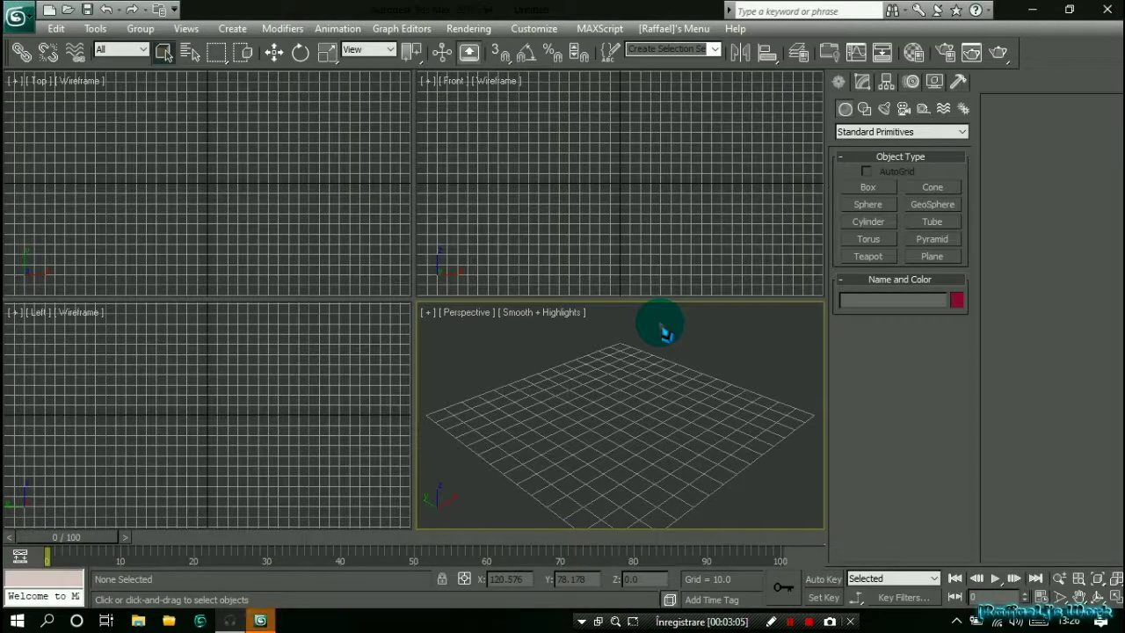
left_click(20, 18)
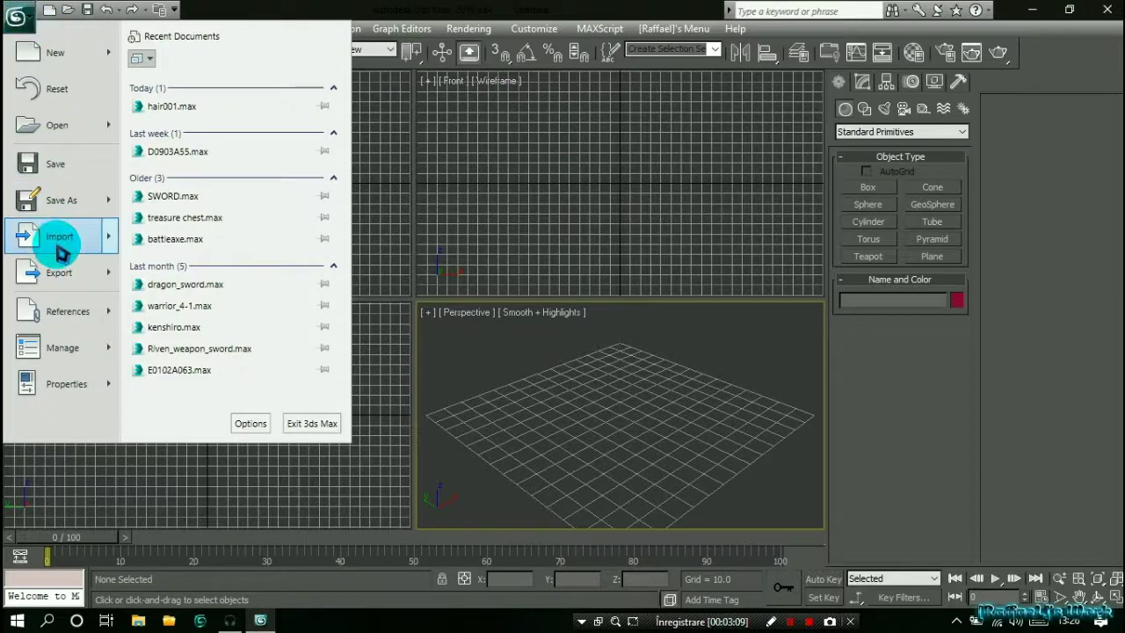
left_click(60, 251)
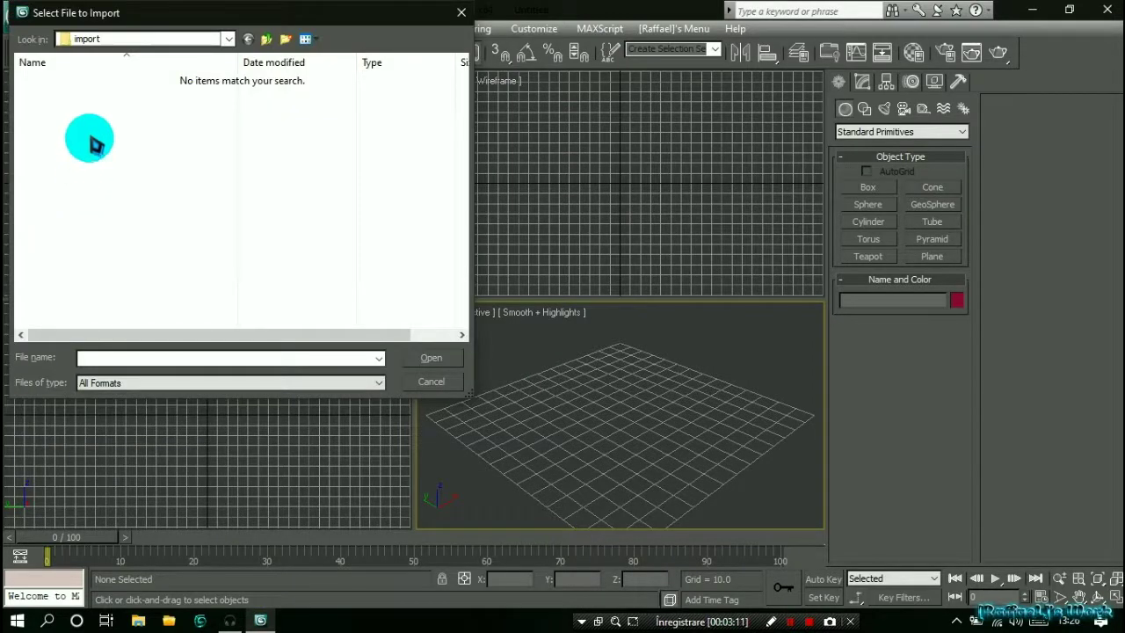
left_click(127, 42)
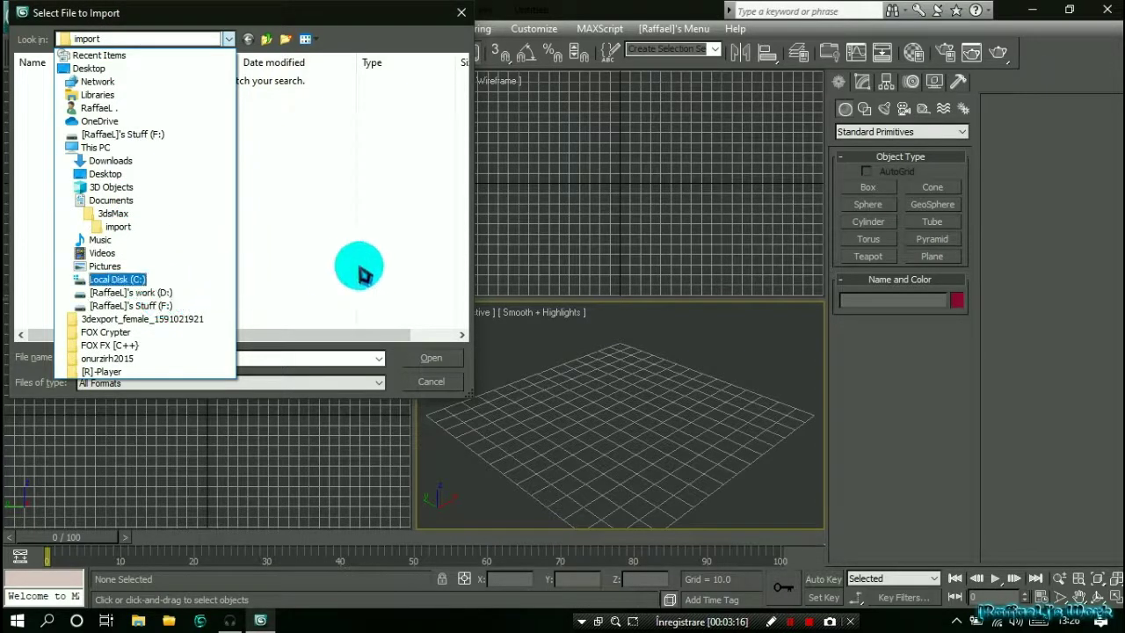
left_click(327, 268)
left_click(432, 381)
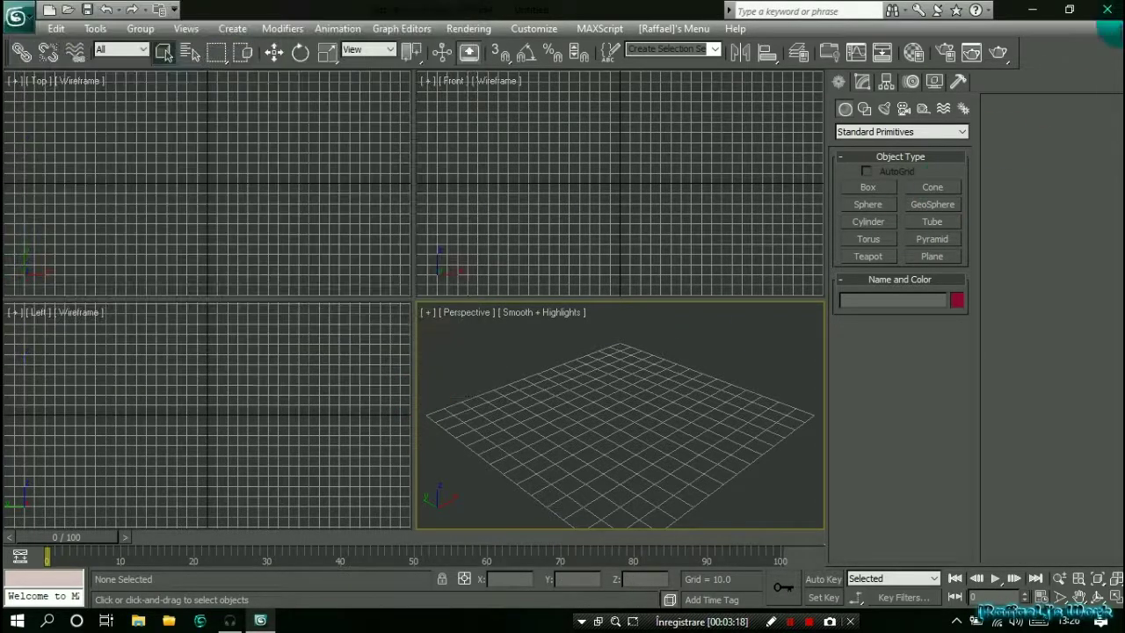
Step: Minimize 3ds Max and copy shaman_5_1.gr2 from the ymir work\pc\shaman folder on drive D
left_click(1032, 10)
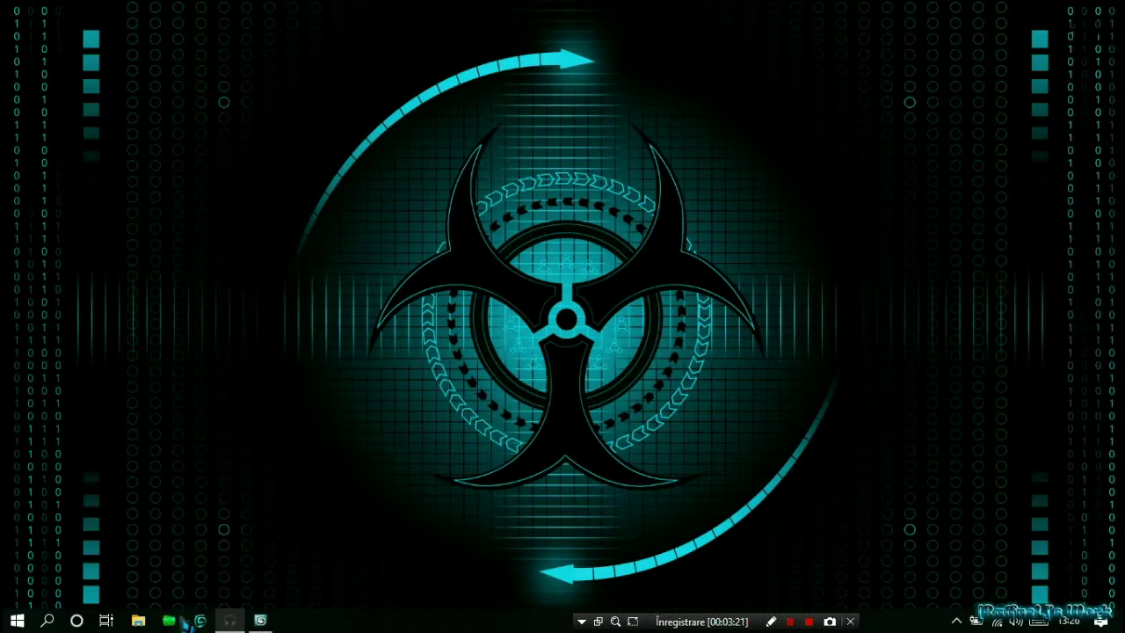
left_click(138, 620)
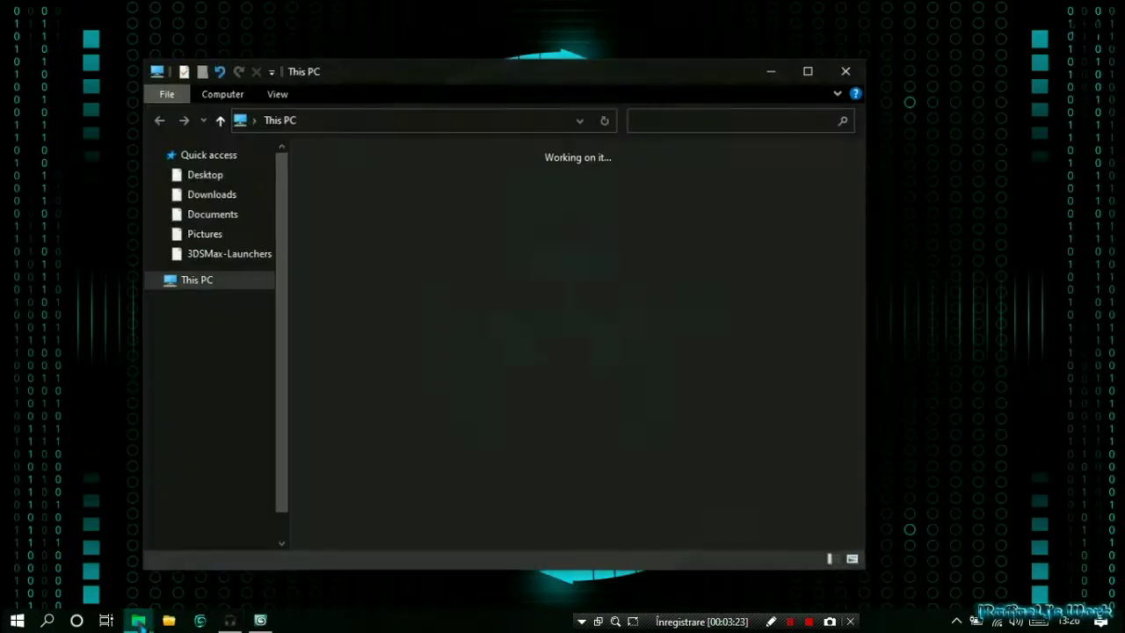
double_click(641, 400)
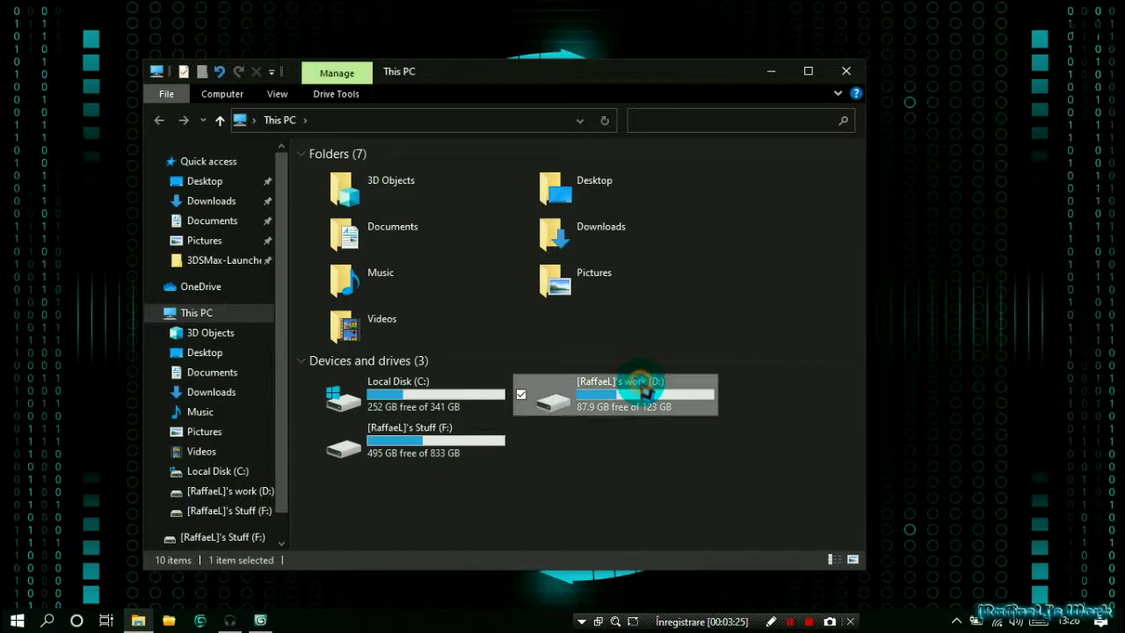
scroll(402, 431, "down", 1)
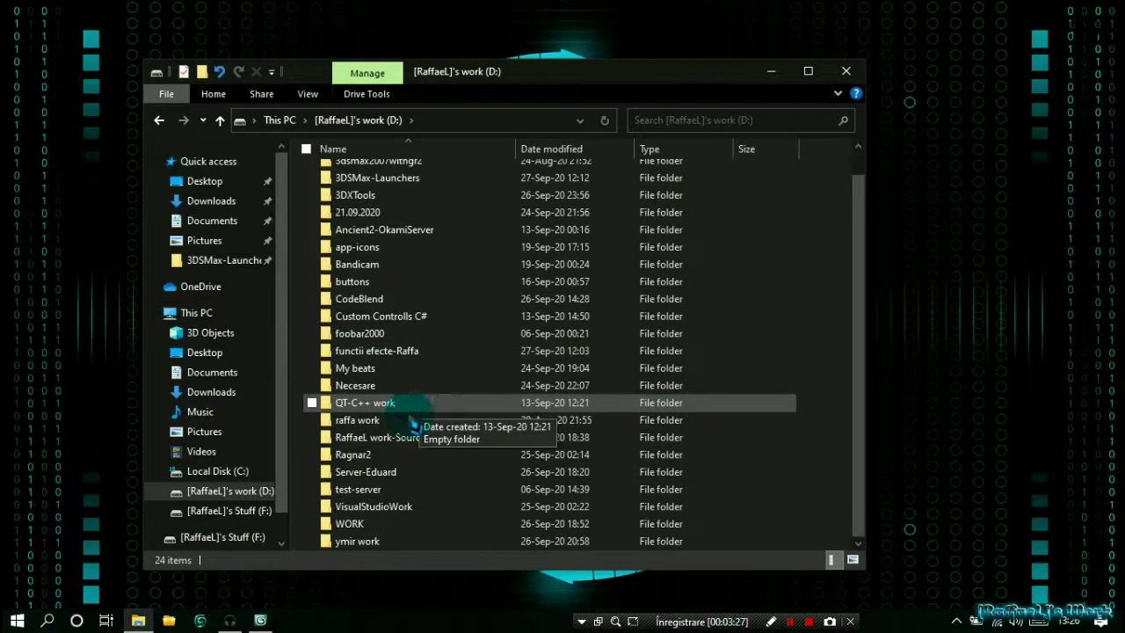
double_click(389, 539)
double_click(391, 315)
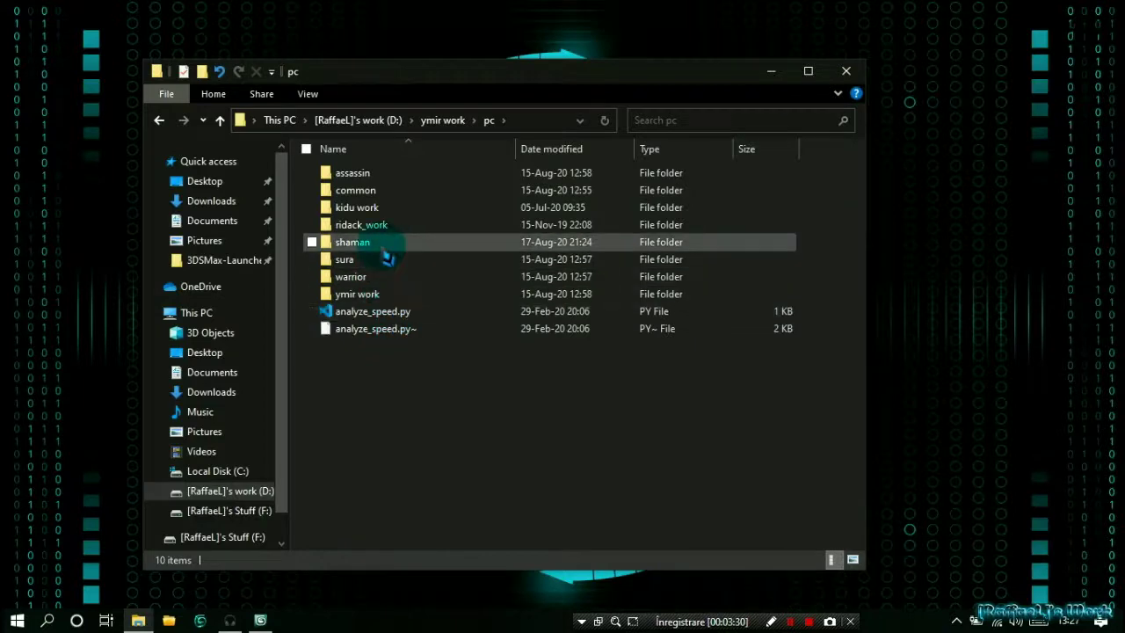
double_click(387, 246)
scroll(404, 337, "down", 5)
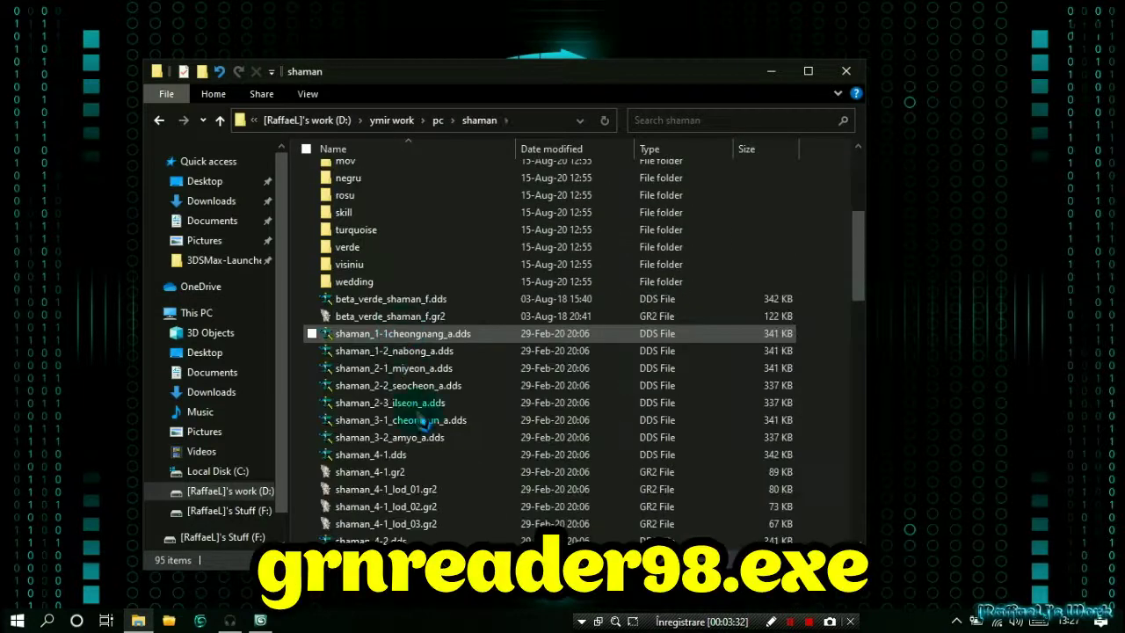
scroll(413, 432, "down", 3)
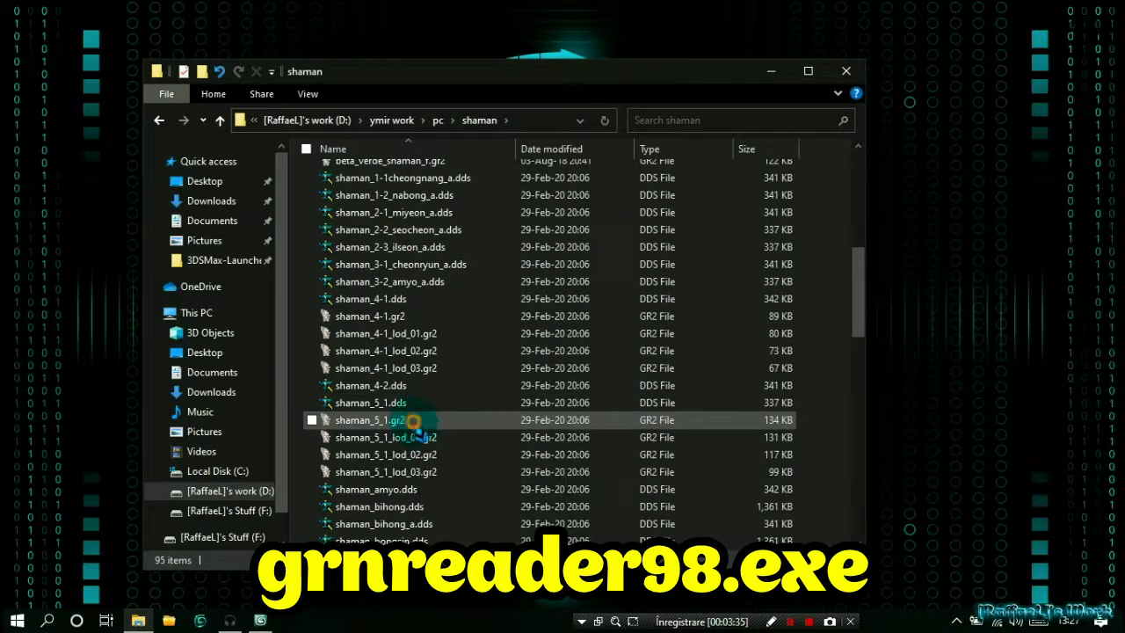
left_click(416, 426)
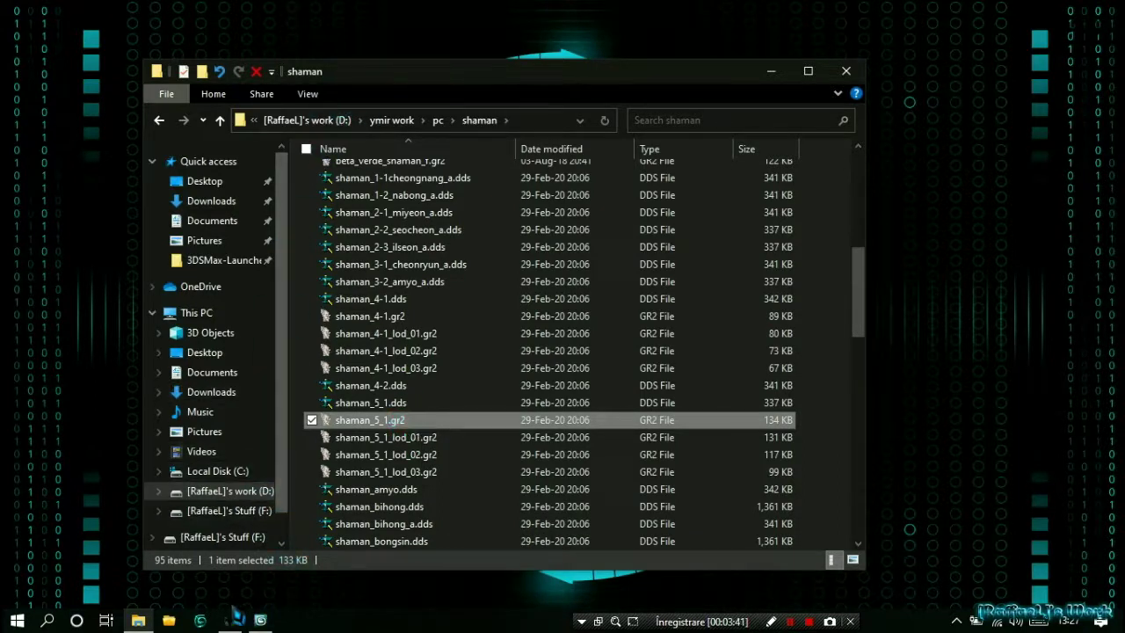
Step: Paste the copied shaman_5_1.gr2 into the gr2smd folder of GR_Modelling on drive F
left_click(166, 624)
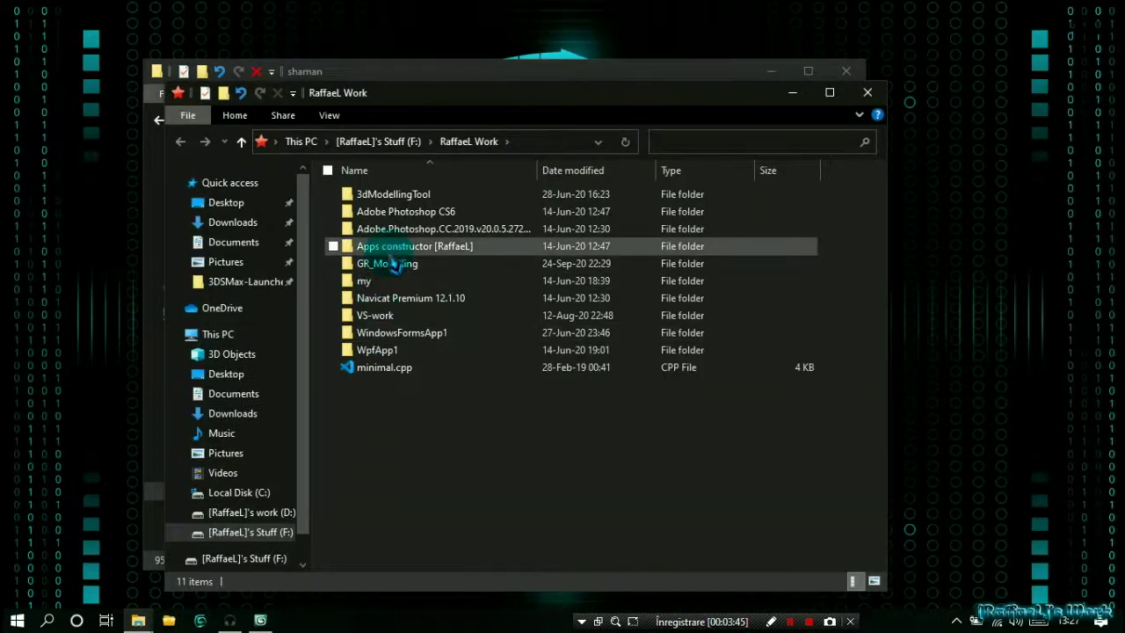
double_click(391, 273)
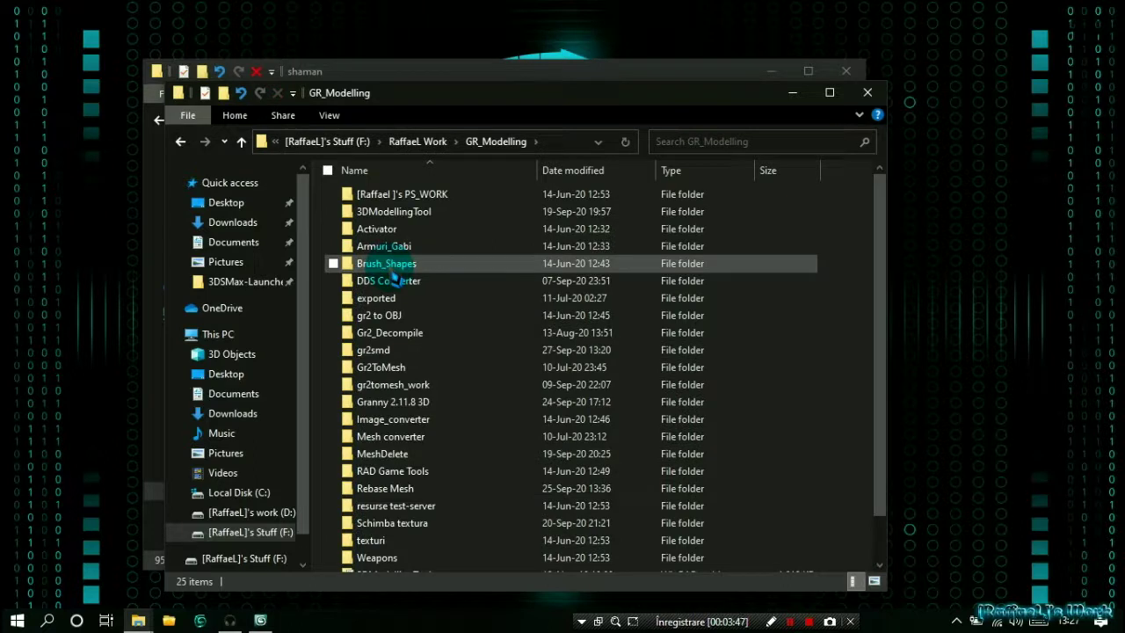
double_click(395, 352)
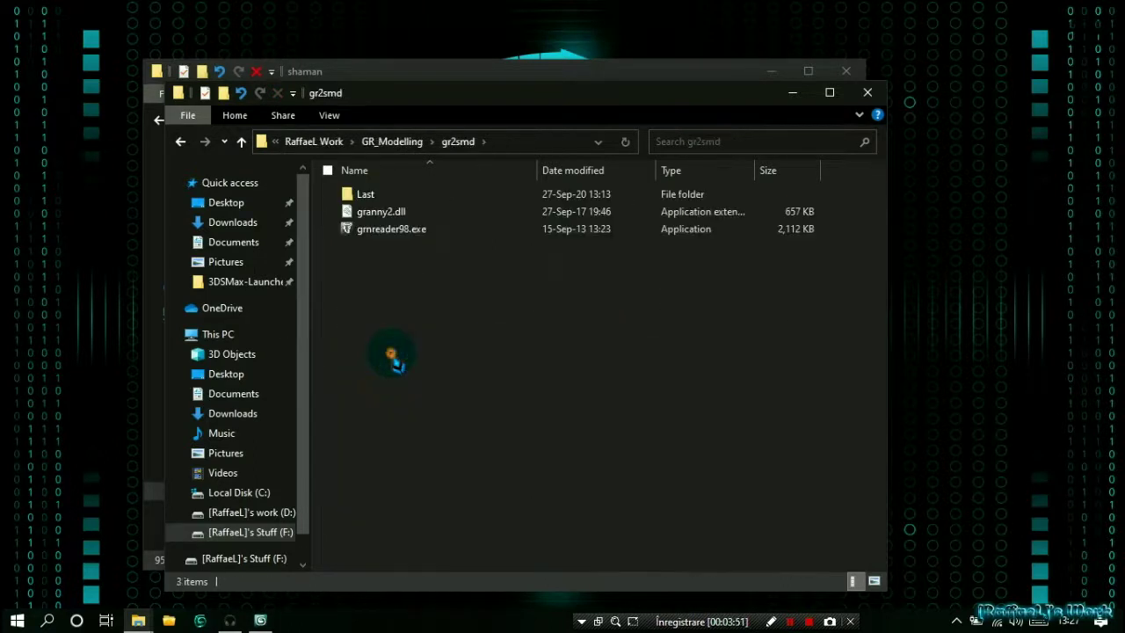
key("ctrl+v")
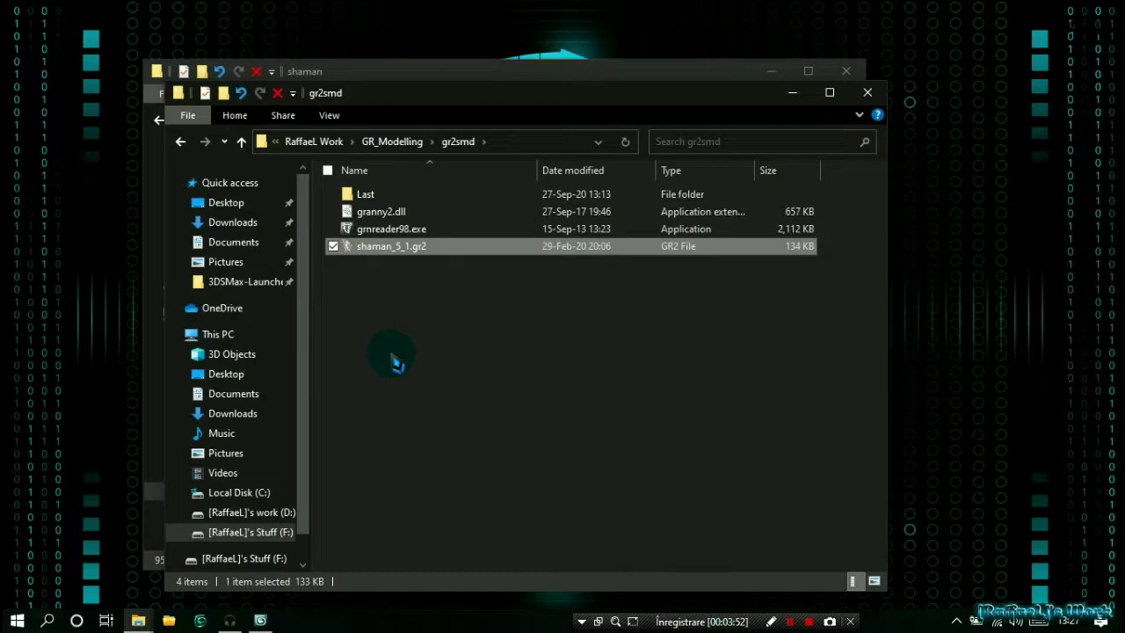
left_click(396, 360)
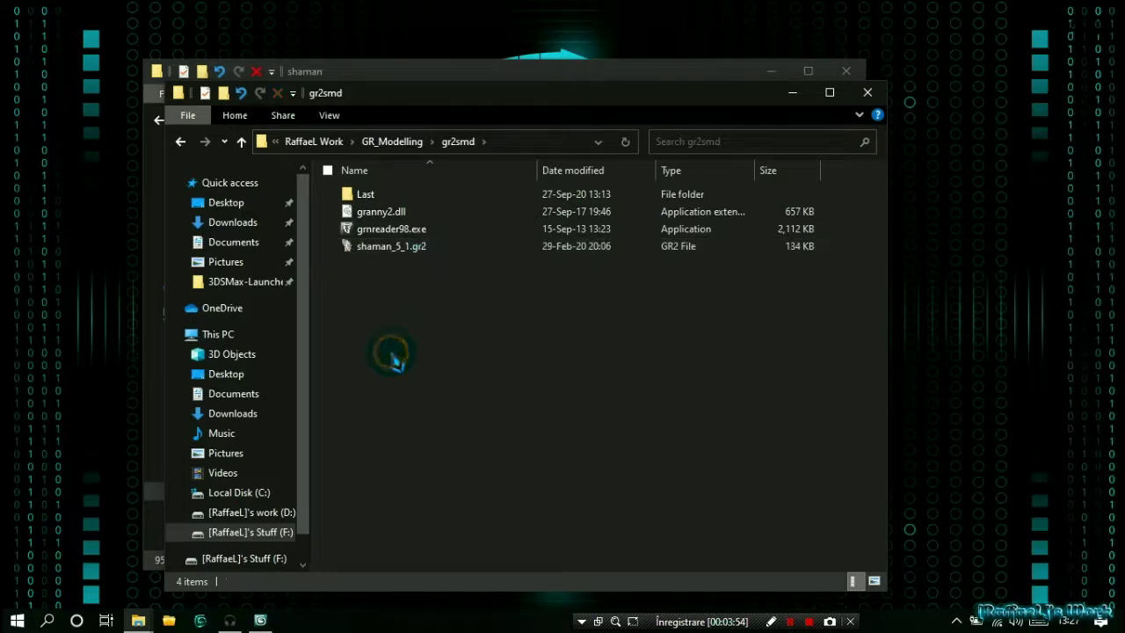
Step: Open a Command Prompt in the gr2smd folder
left_click(508, 145)
type("cm")
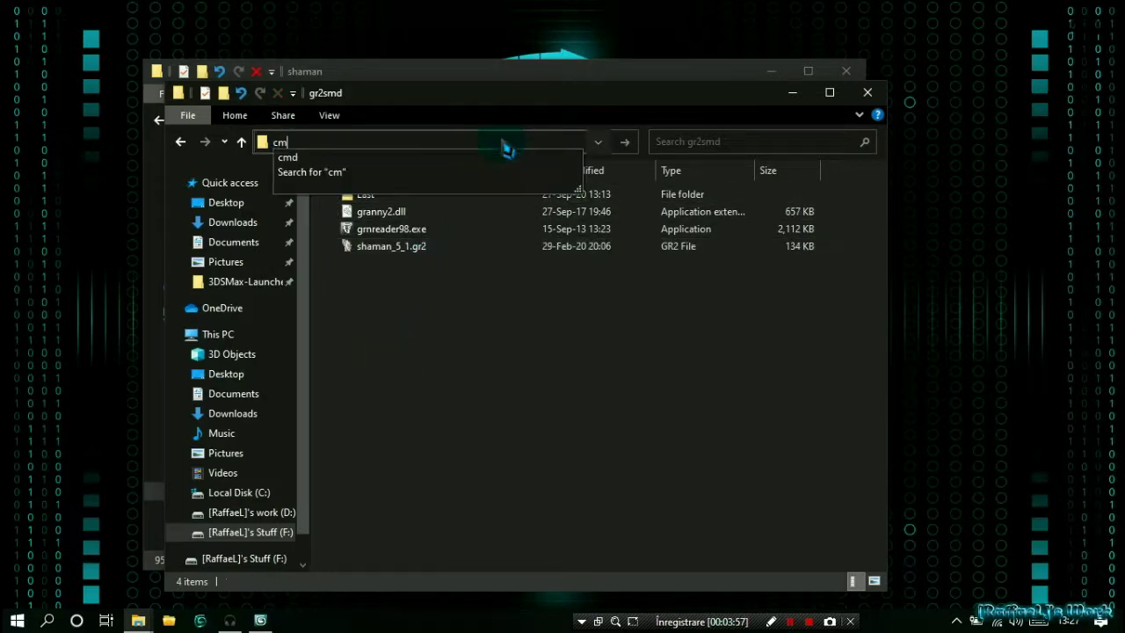
type("d")
key("Return")
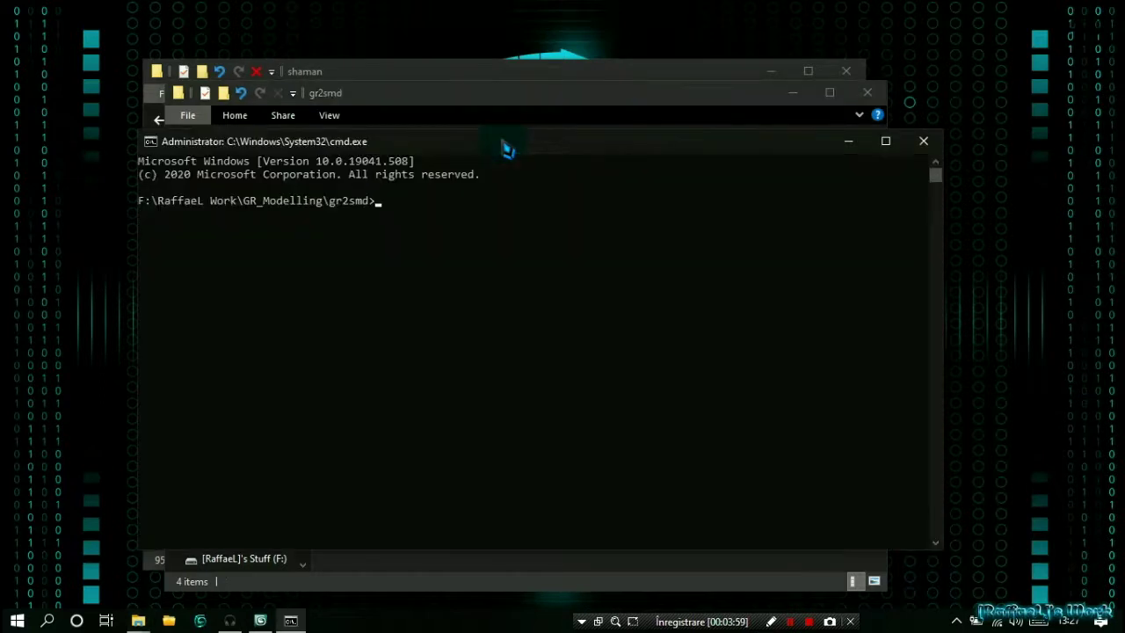
Step: Run grnreader98 on shaman_5_1.gr2 in the gr2smd folder with the options -a -m -y -t and accept the SMD mesh export
left_click_drag(527, 145, 736, 275)
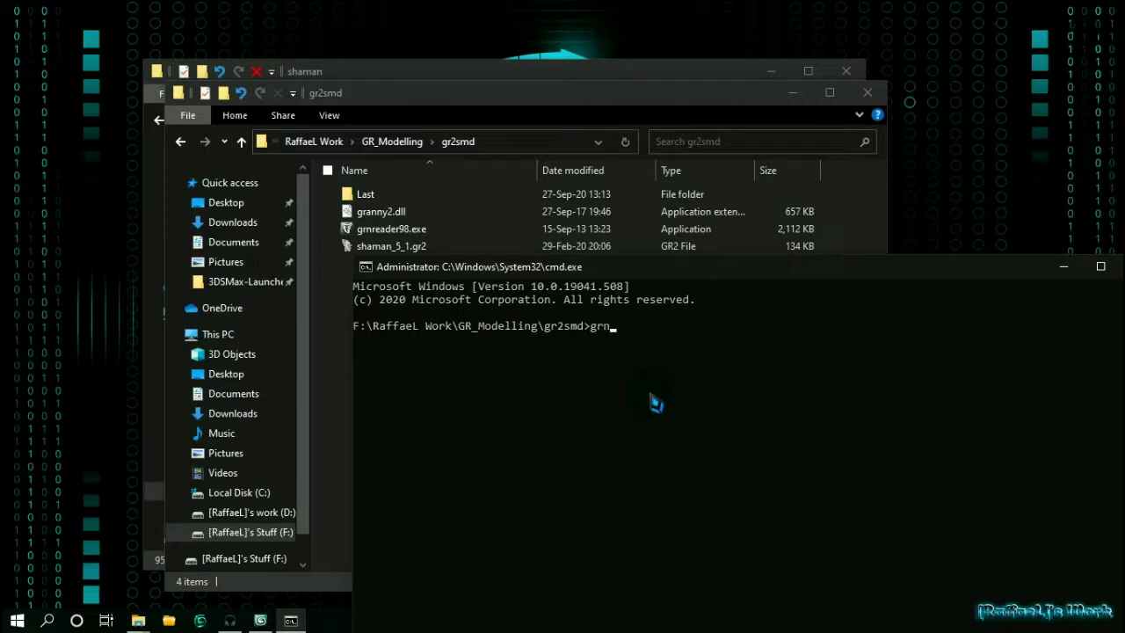
type("grnreader98")
left_click_drag(400, 246, 522, 391)
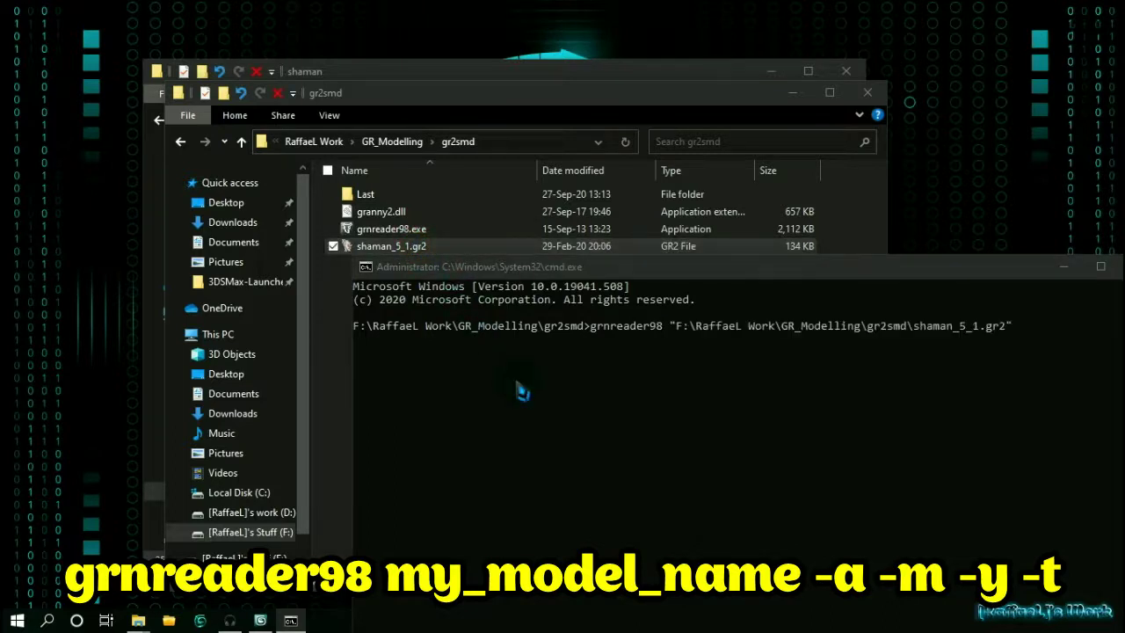
left_click(519, 387)
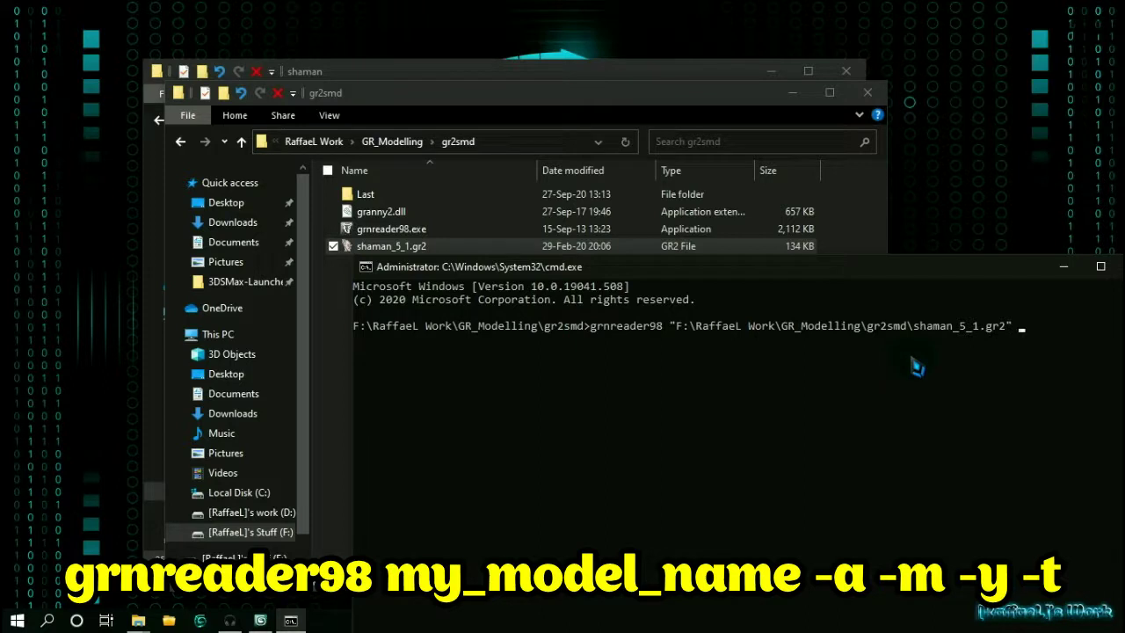
type("-")
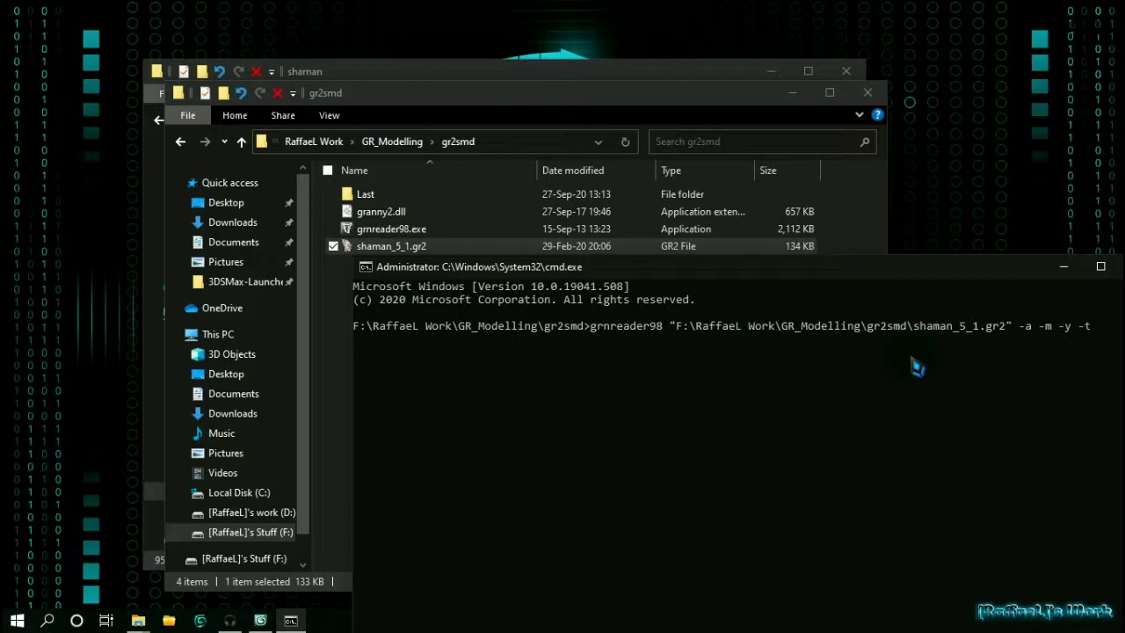
type("a -m -y -t")
key("Return")
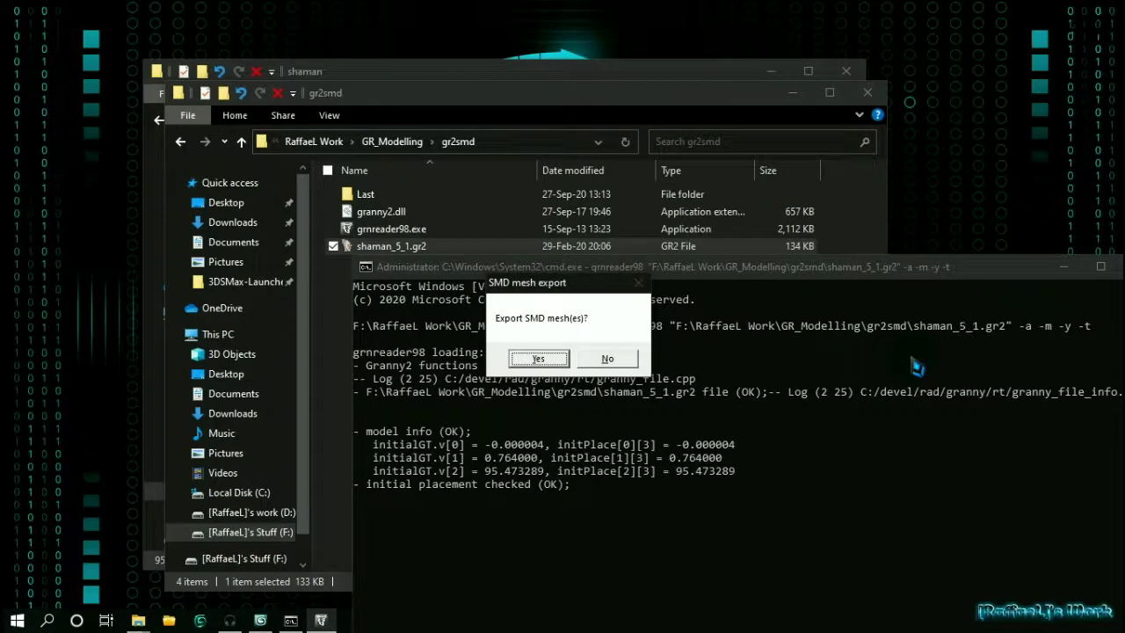
key("Return")
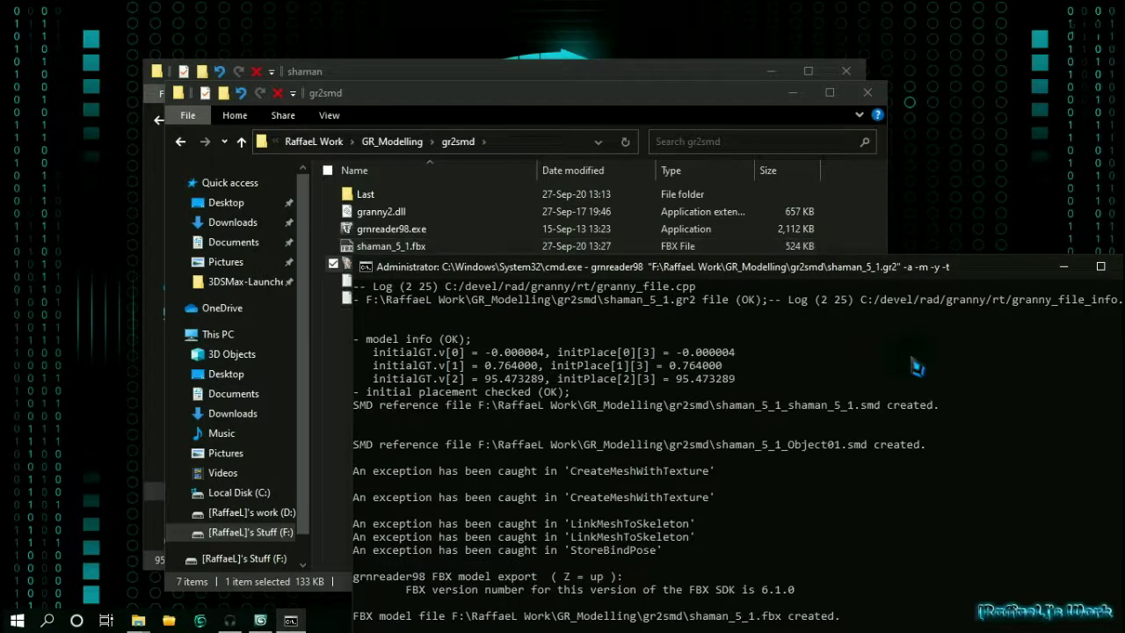
Step: Close the Command Prompt and the gr2smd and shaman folder windows
left_click_drag(1009, 272, 969, 243)
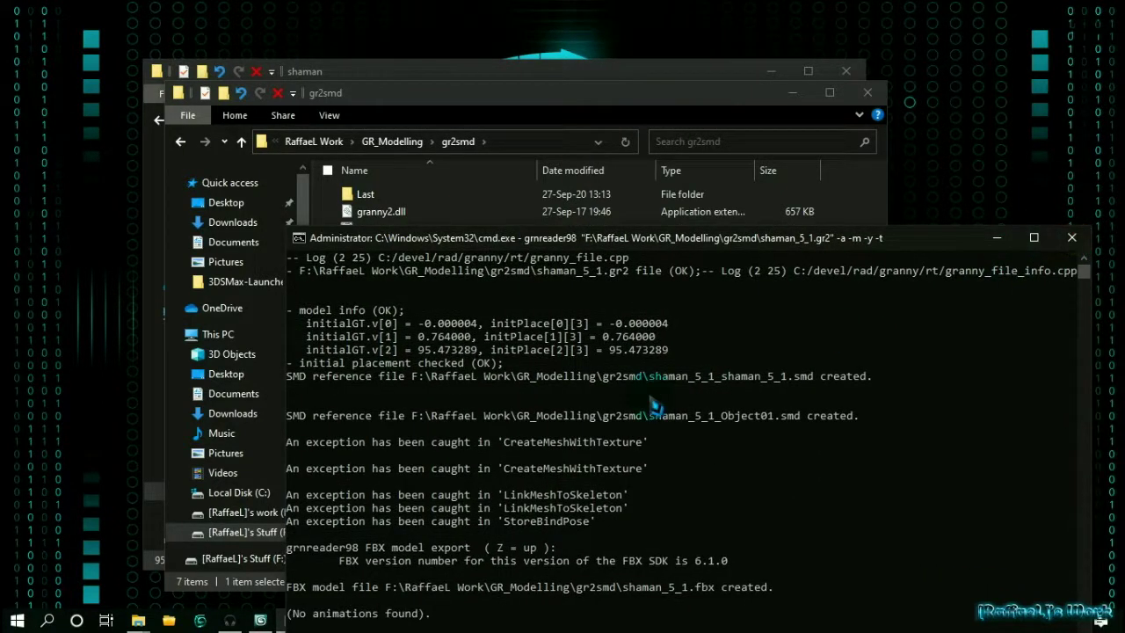
key("alt+F4")
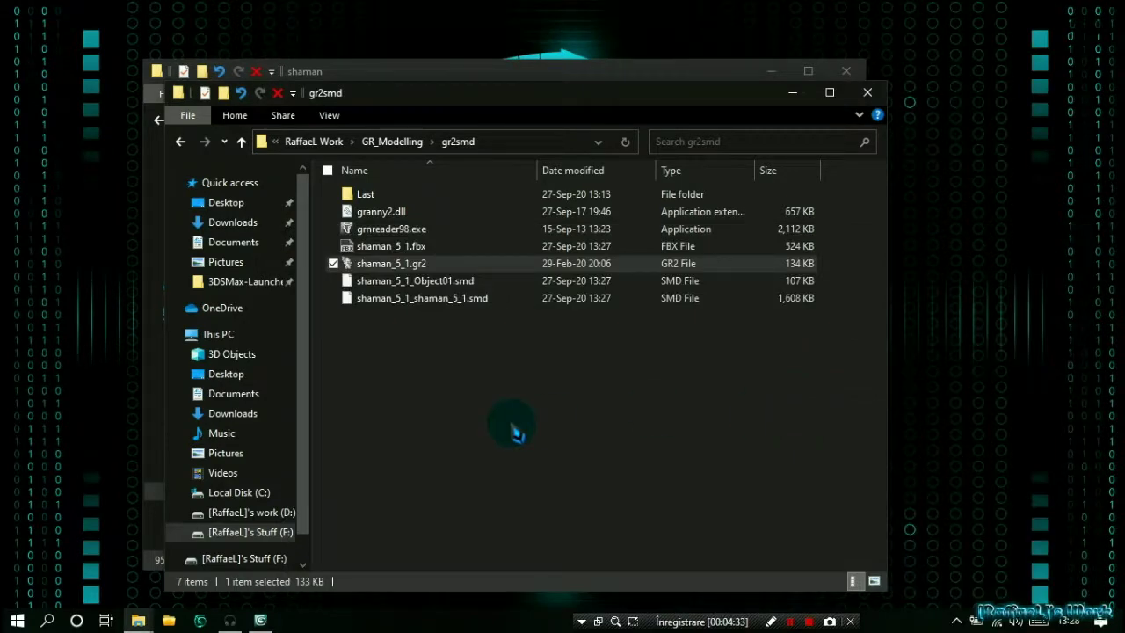
left_click(864, 94)
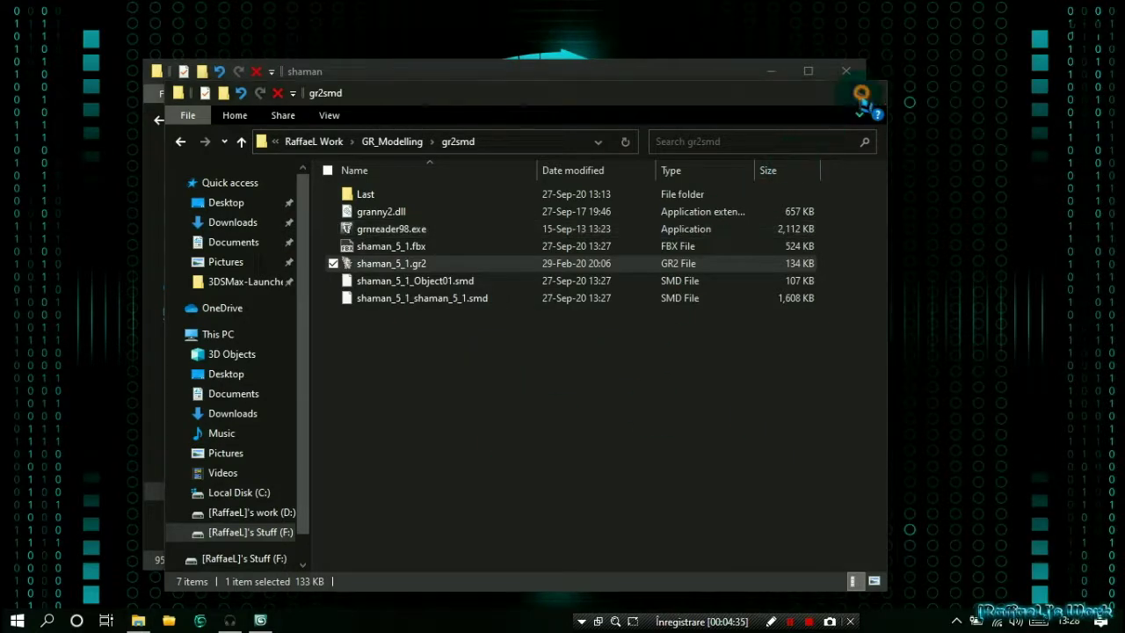
left_click(845, 71)
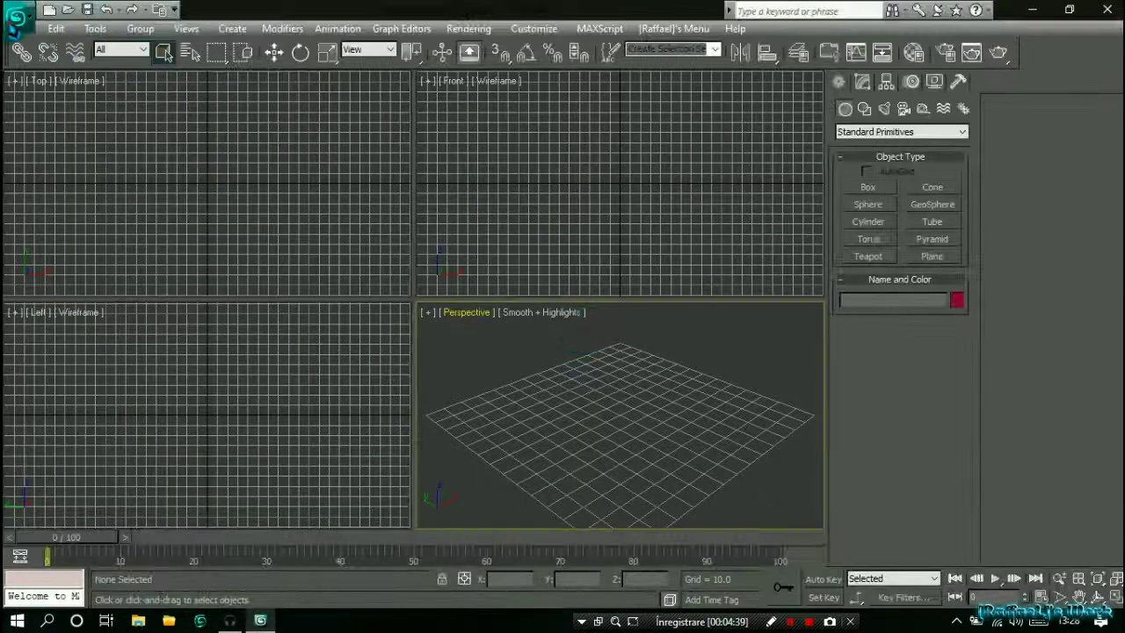
Step: Import shaman_5_1_Object01.smd from RaffaeL Work\GR_Modelling\gr2smd on drive F into 3ds Max, including its mesh and animation
left_click(17, 18)
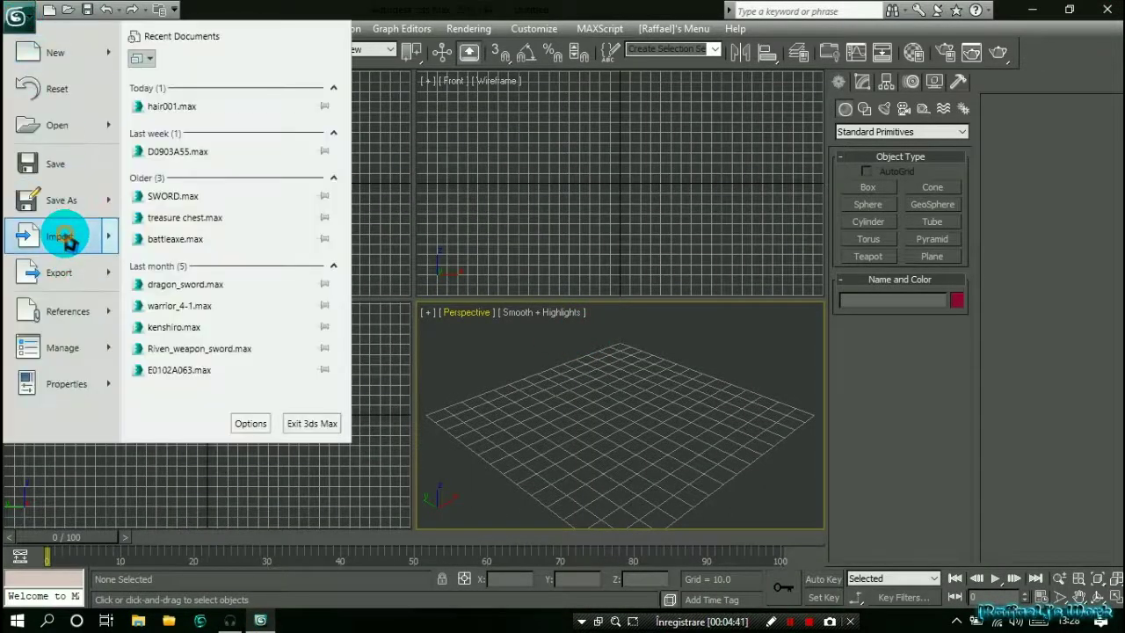
left_click(72, 244)
left_click(145, 41)
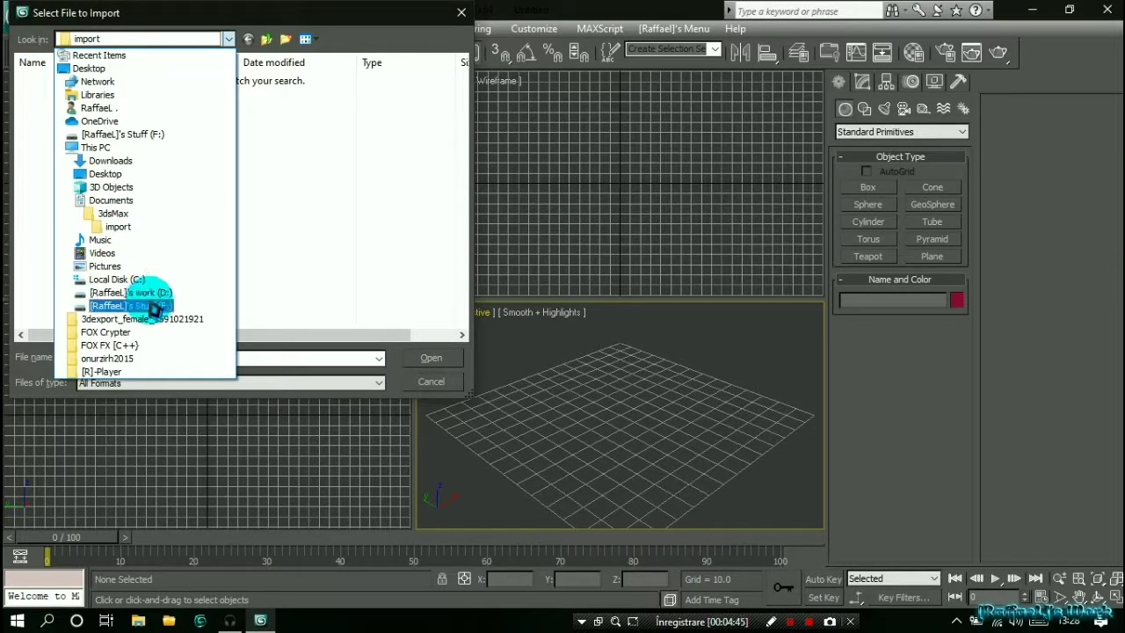
left_click(154, 305)
double_click(93, 269)
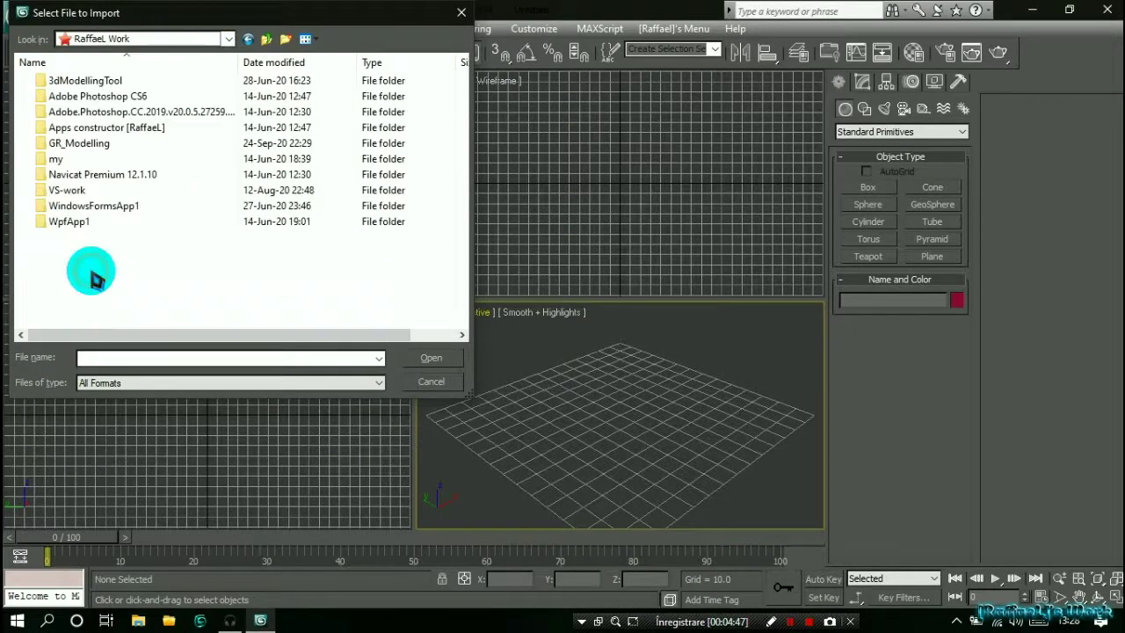
double_click(88, 143)
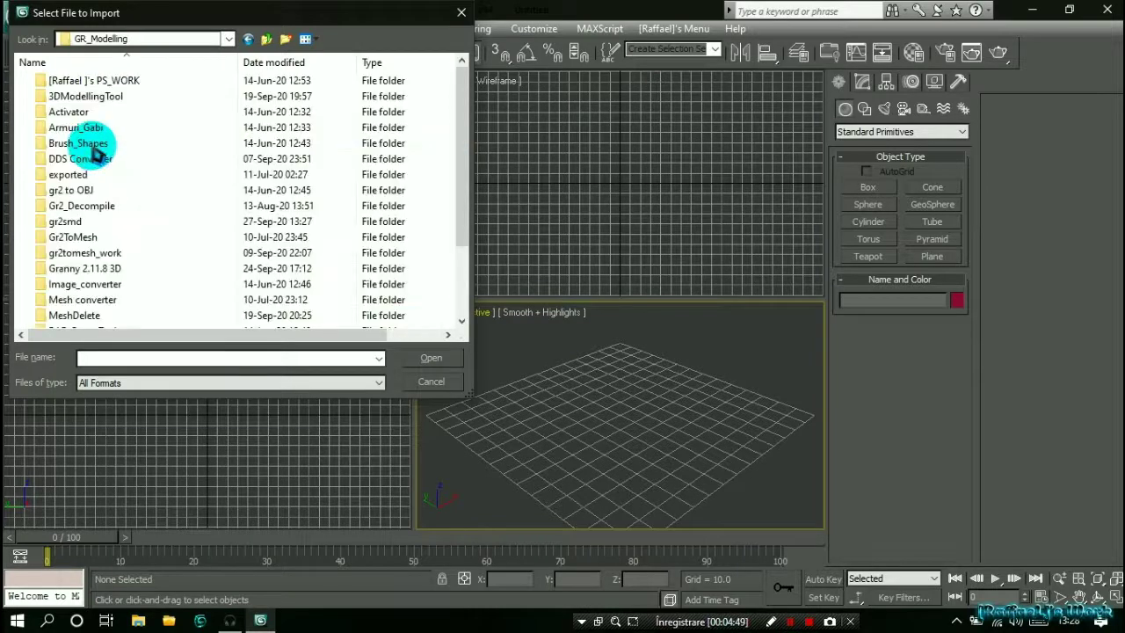
double_click(91, 225)
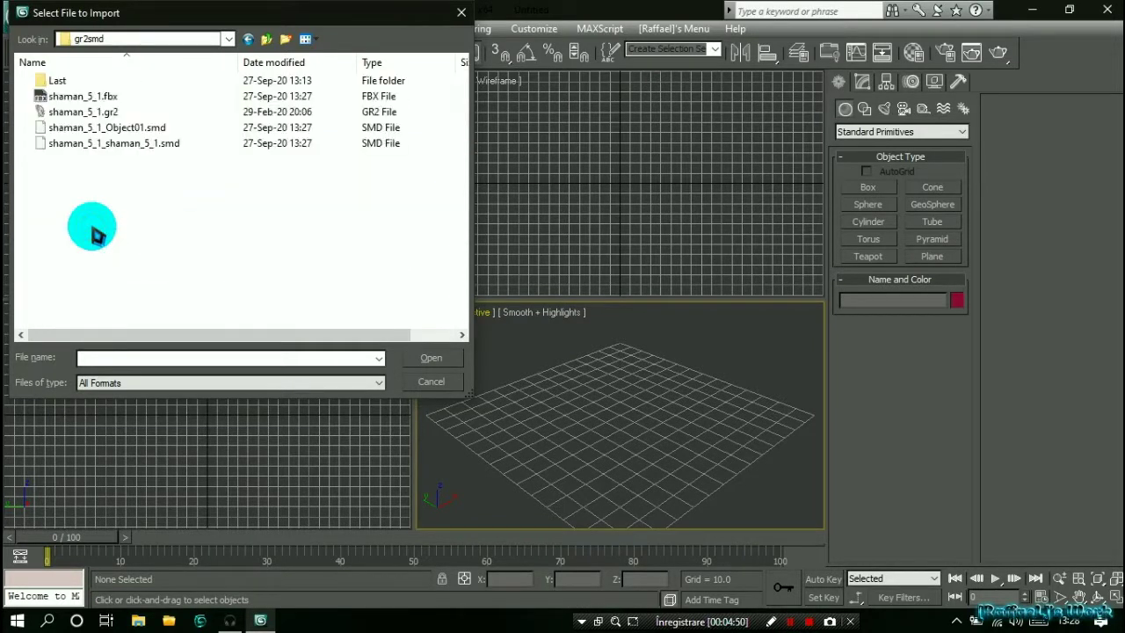
left_click(126, 128)
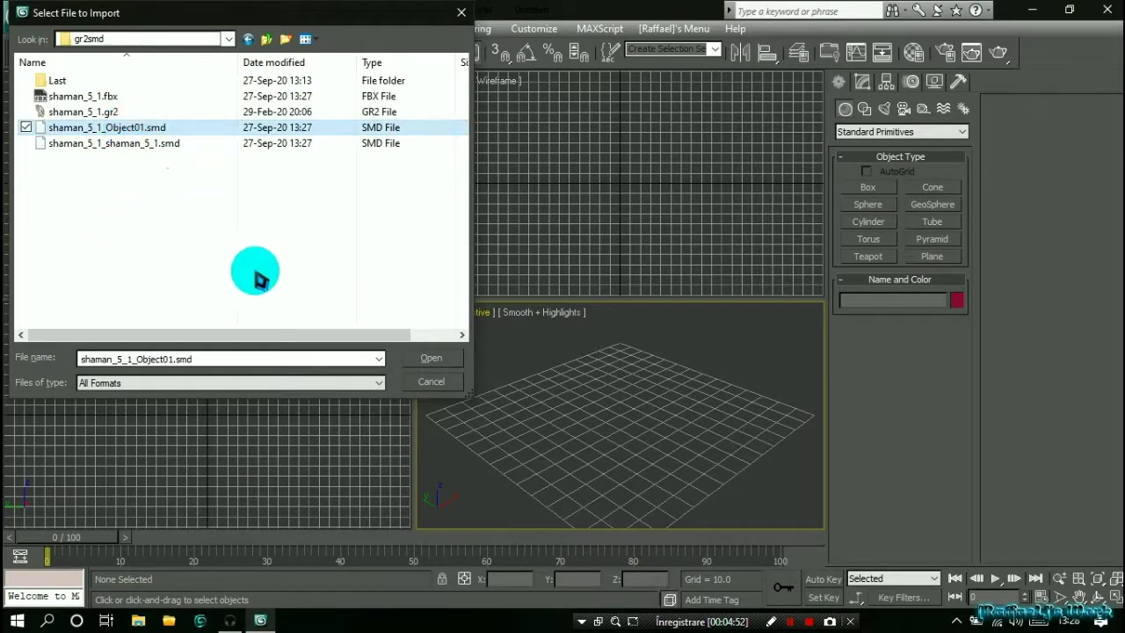
left_click(429, 358)
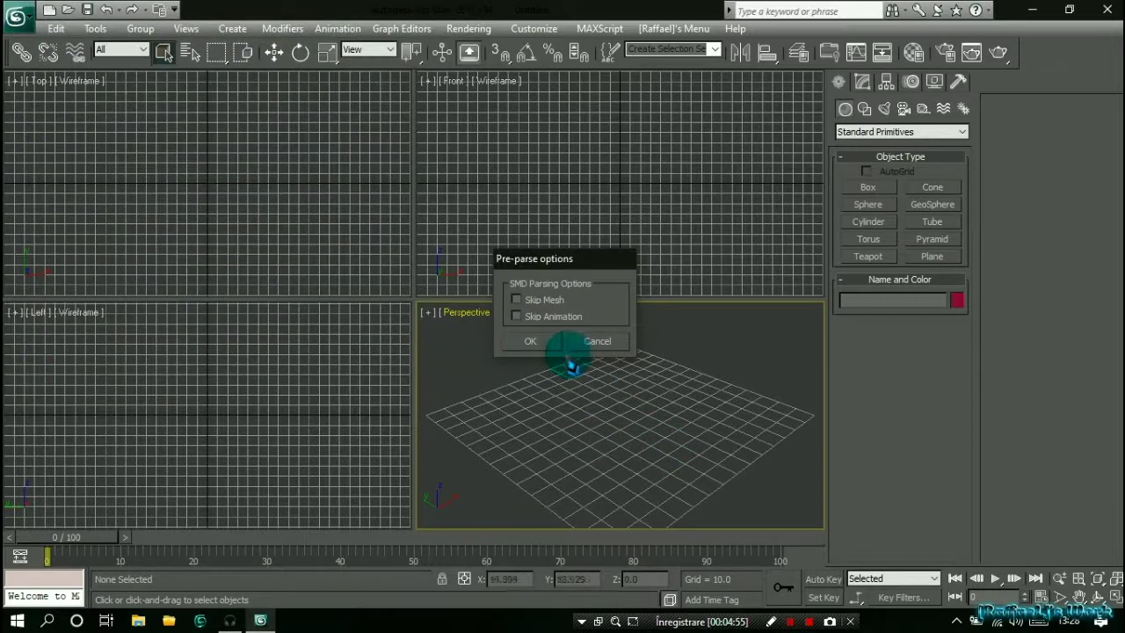
left_click(537, 339)
left_click(508, 496)
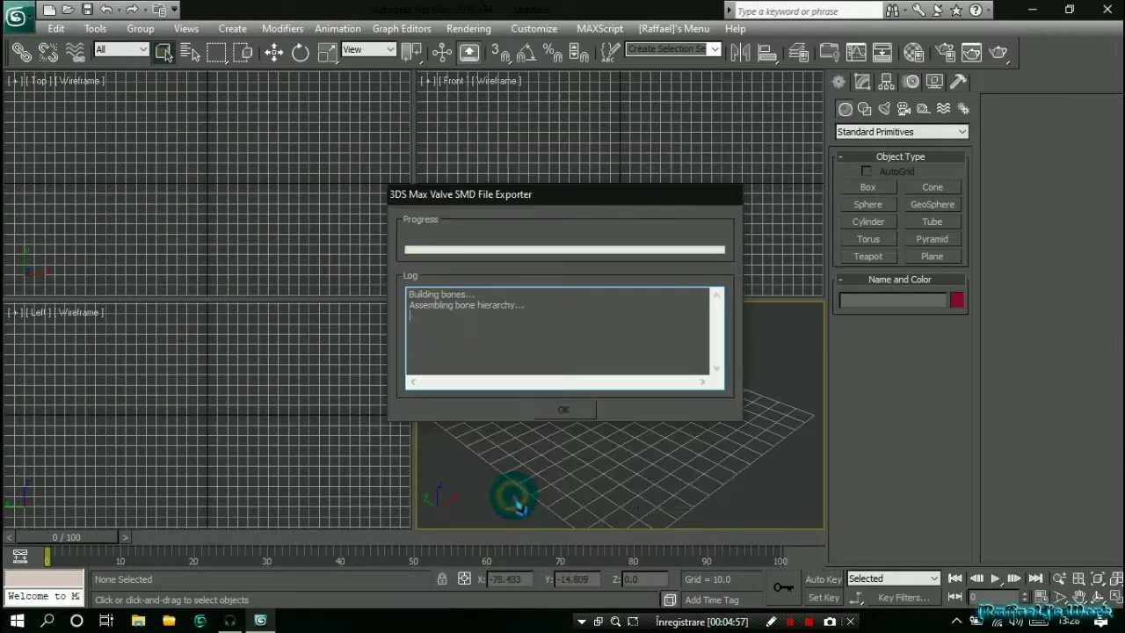
left_click(567, 407)
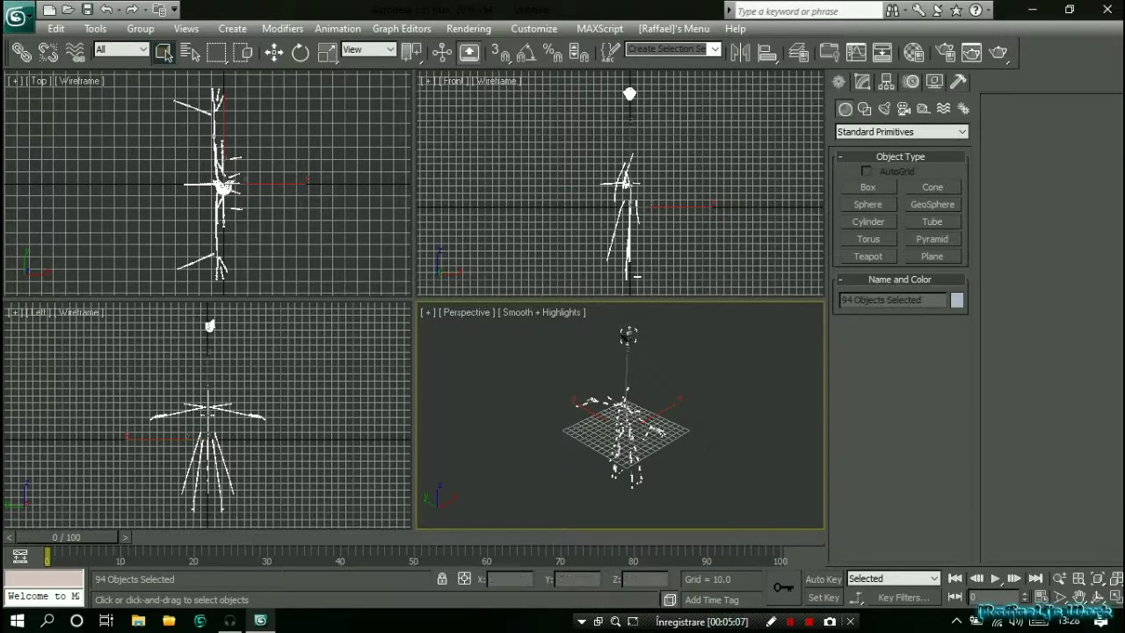
Step: Maximize the Perspective view, select the imported SMDImport hair mesh and turn off Always Deform in its Skin modifier's advanced parameters
left_click(1116, 598)
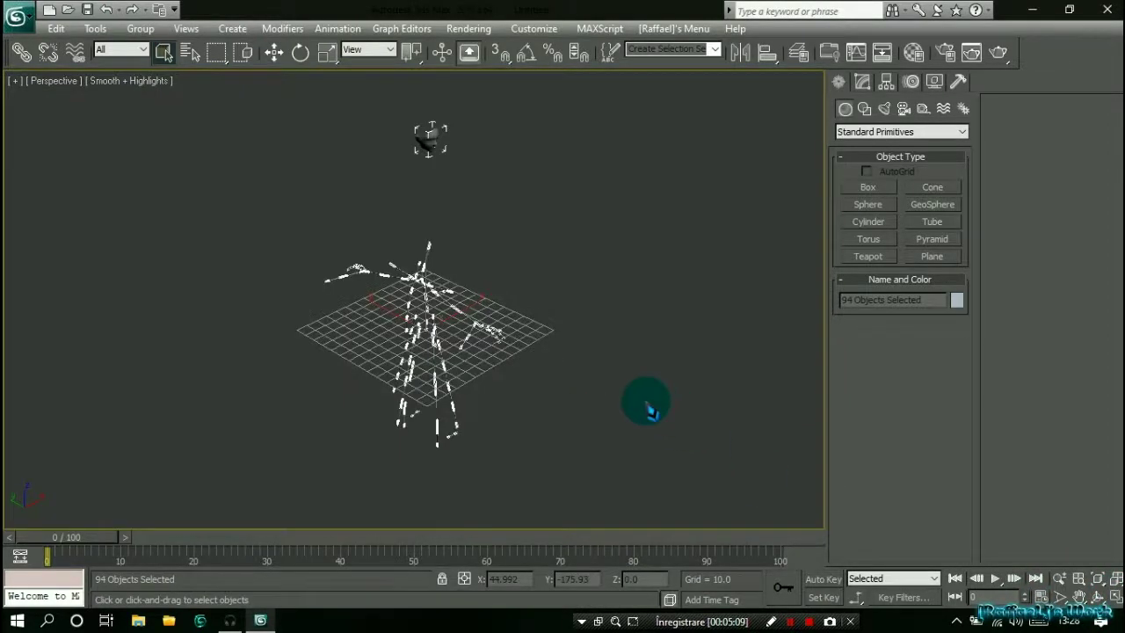
left_click(550, 253)
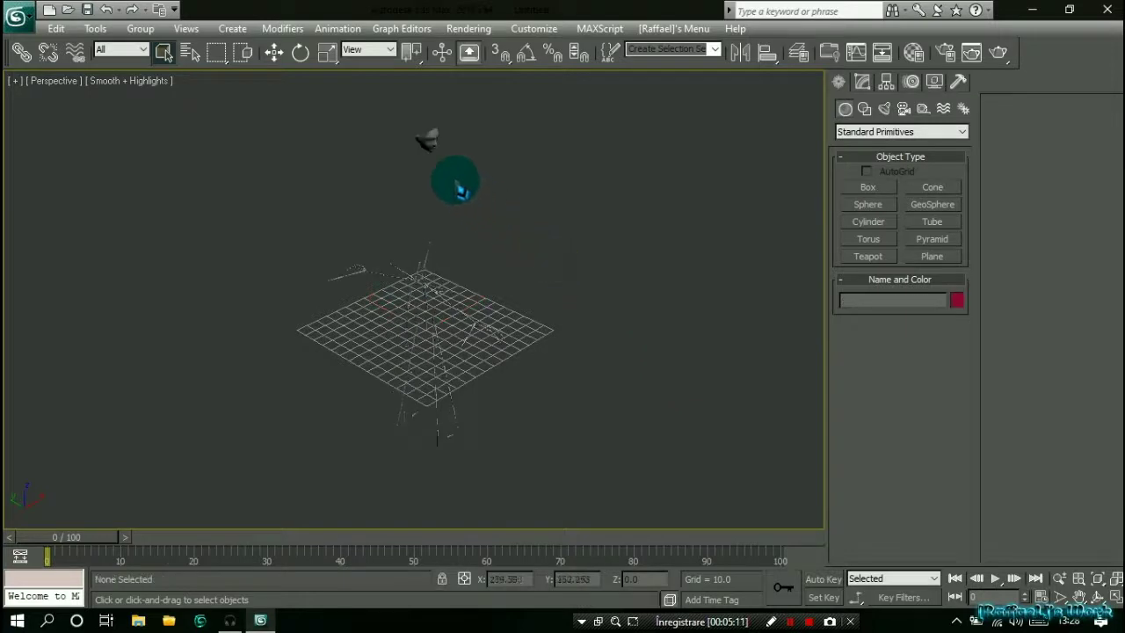
left_click(429, 141)
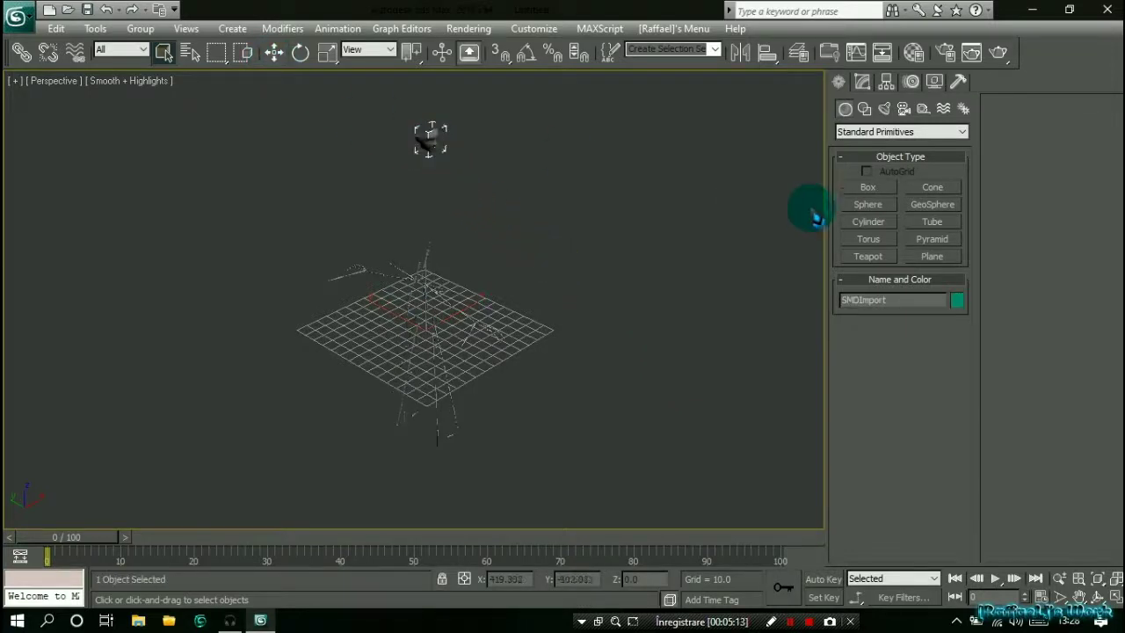
left_click(862, 82)
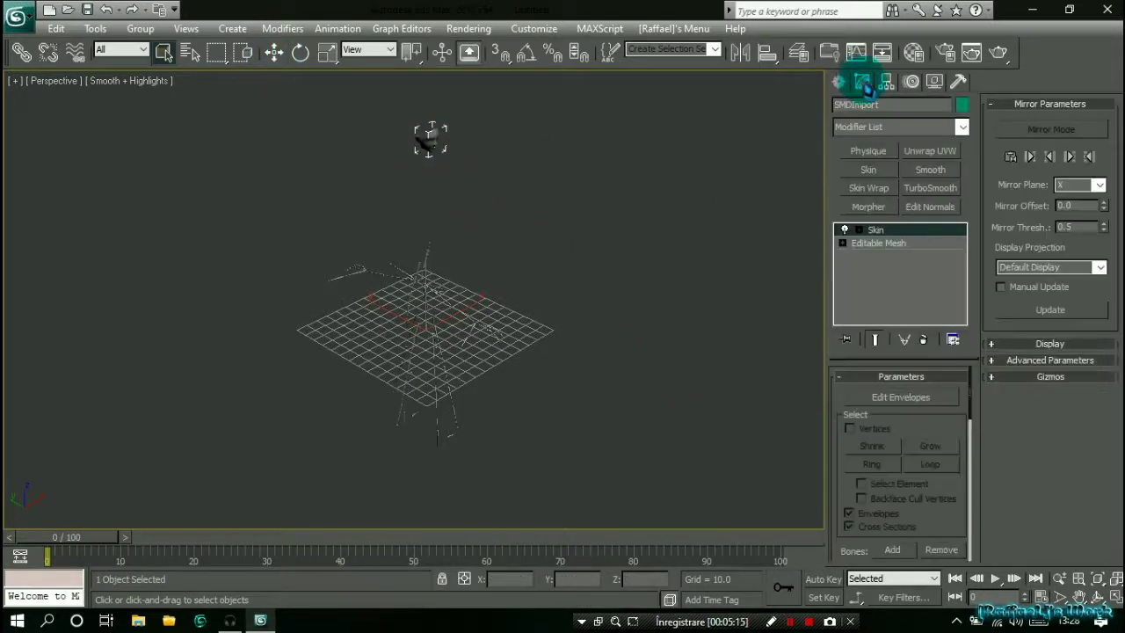
left_click(995, 361)
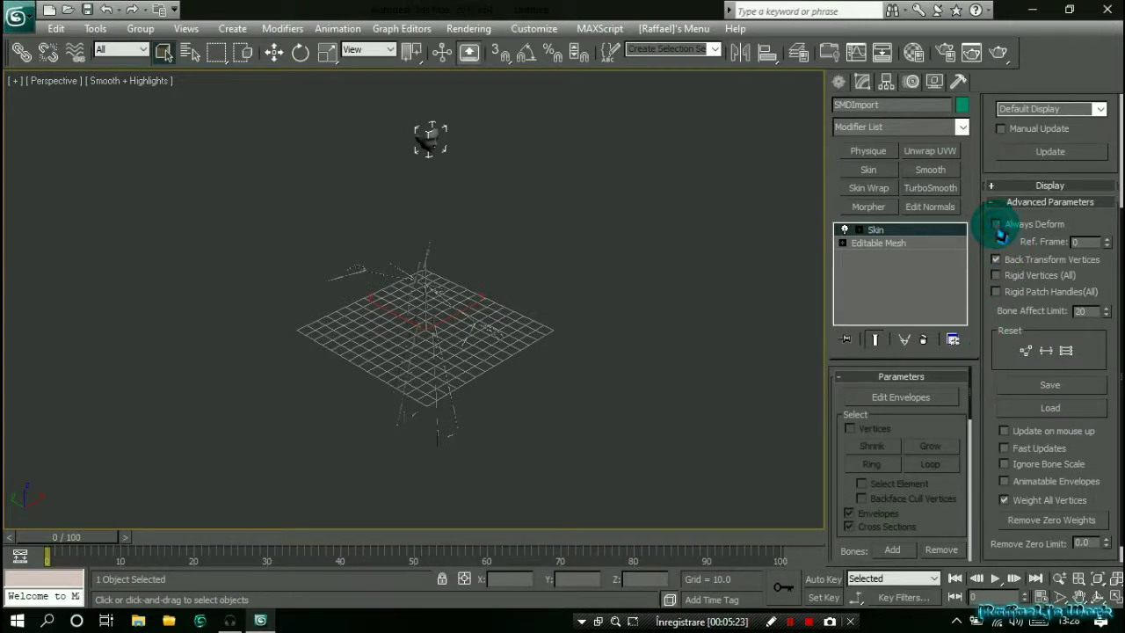
Step: Select the Bip01 bone from the scene list and set its Z position to 95
left_click(191, 54)
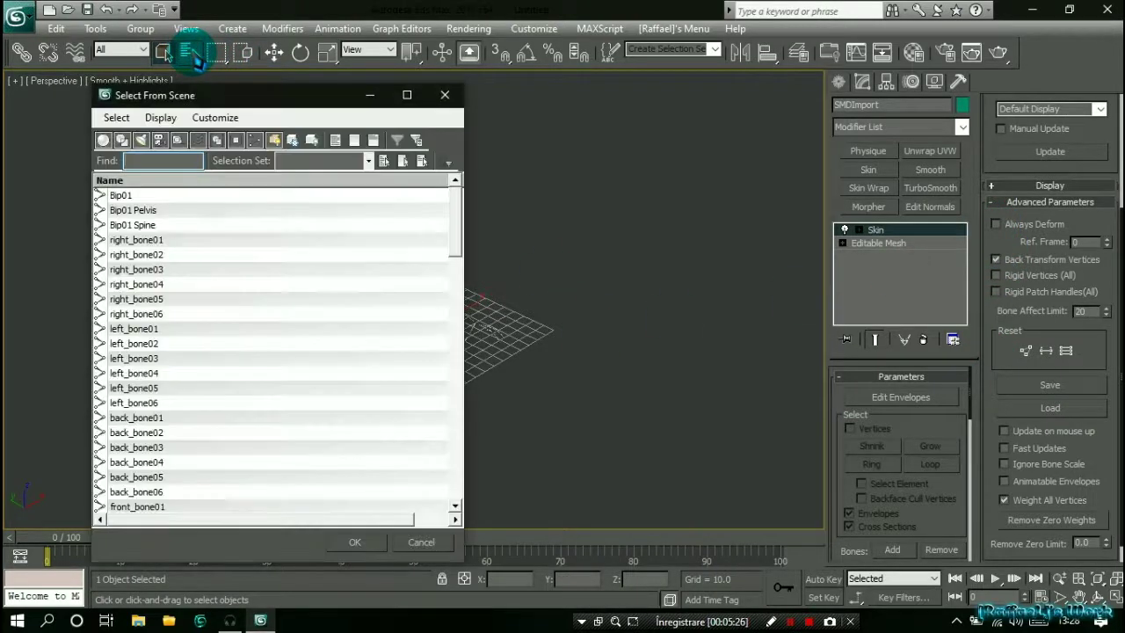
left_click(141, 194)
left_click(362, 542)
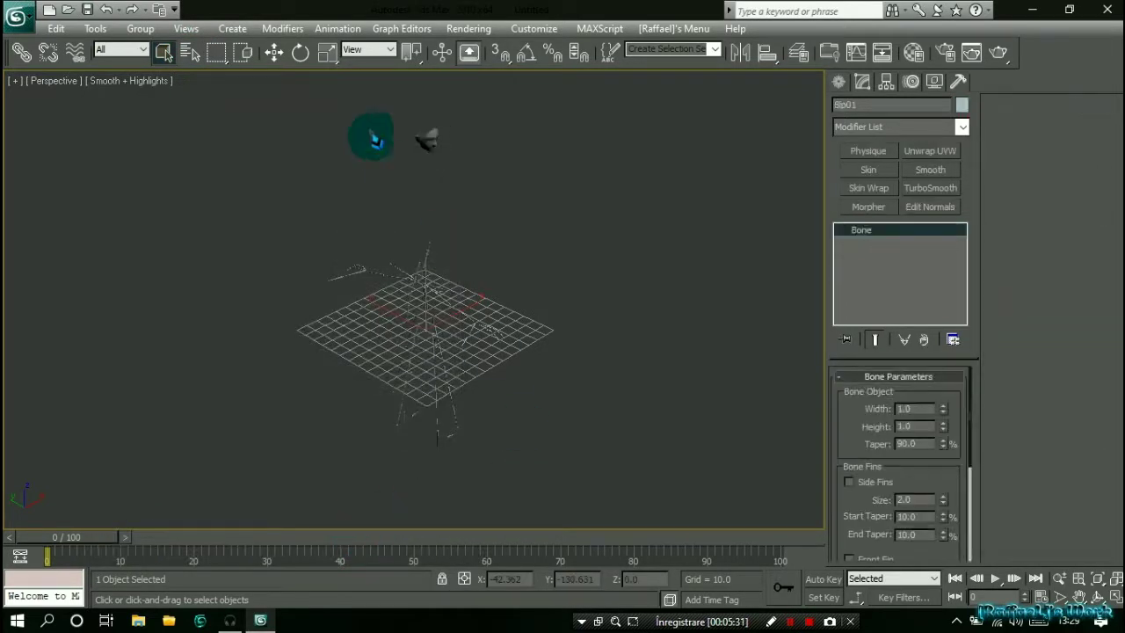
left_click(274, 52)
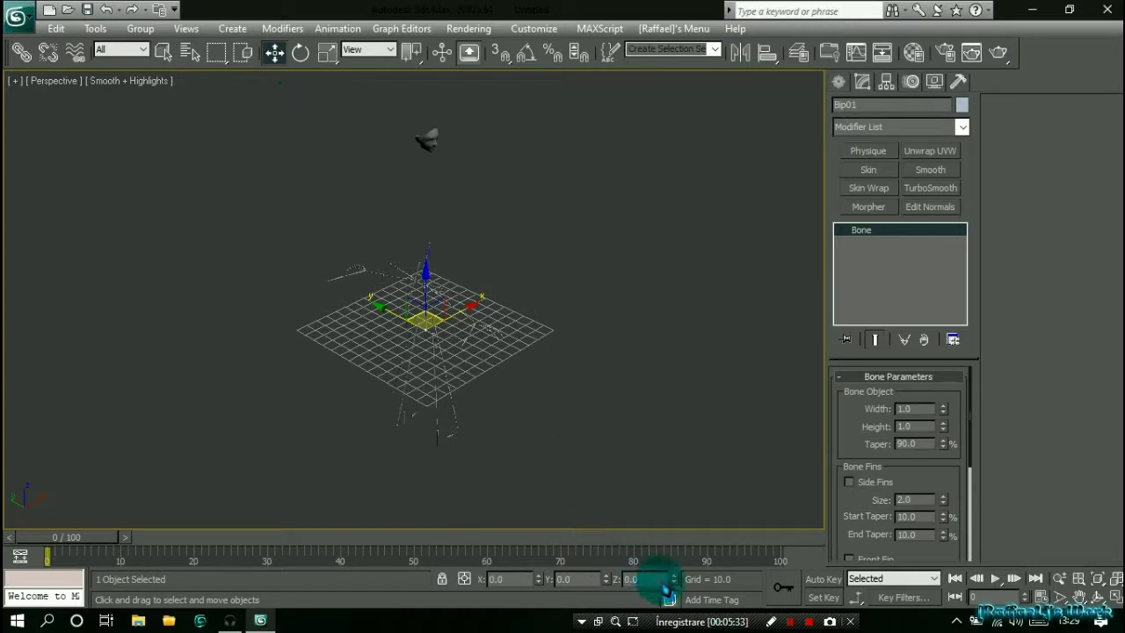
left_click(626, 580)
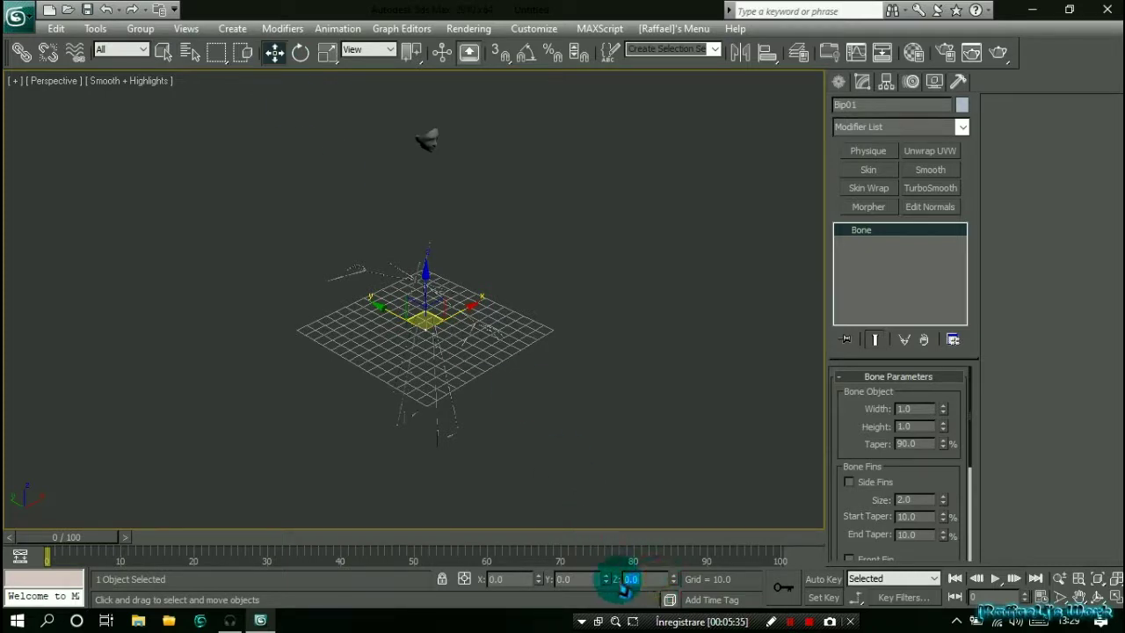
type("9")
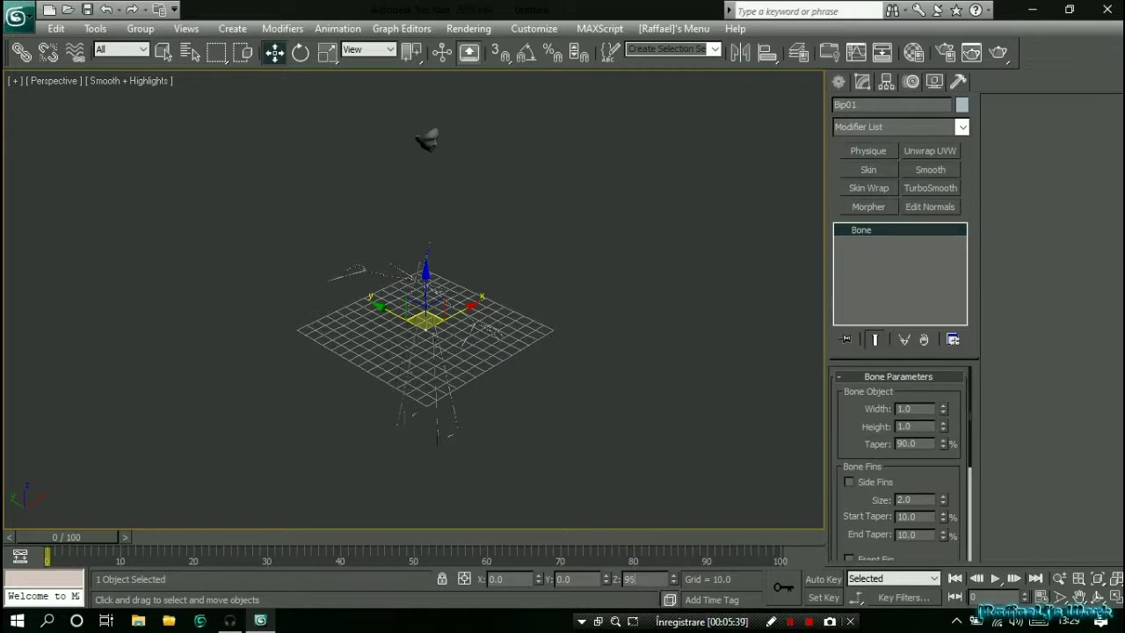
type("5")
key("Return")
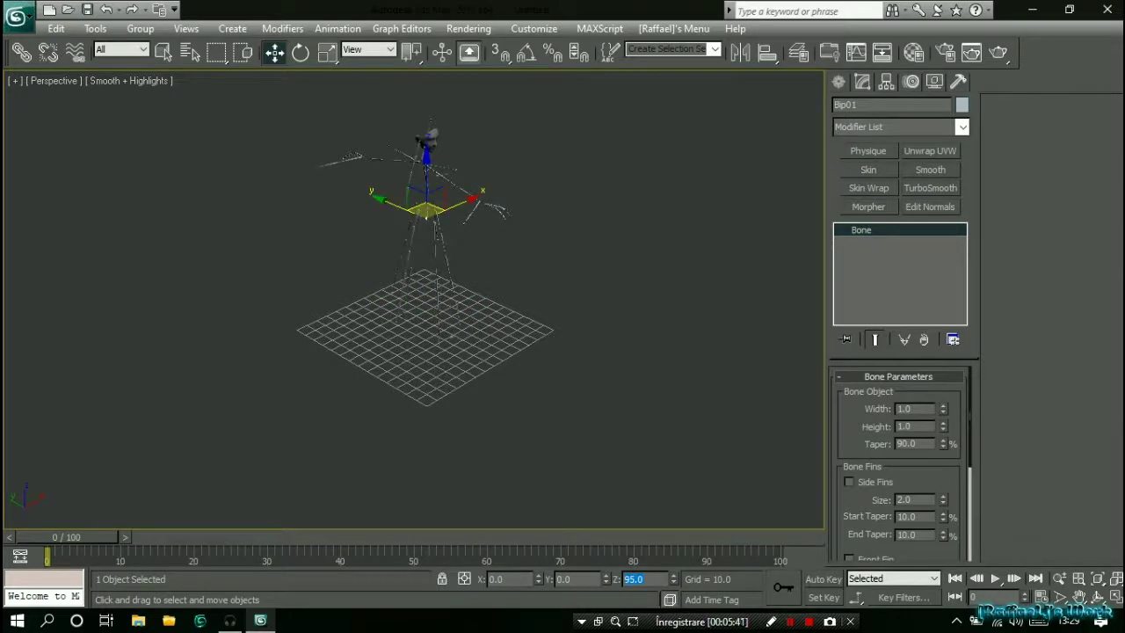
Step: Rotate the Bip01 bone to 270 degrees about Z and bring it into close view
left_click(301, 52)
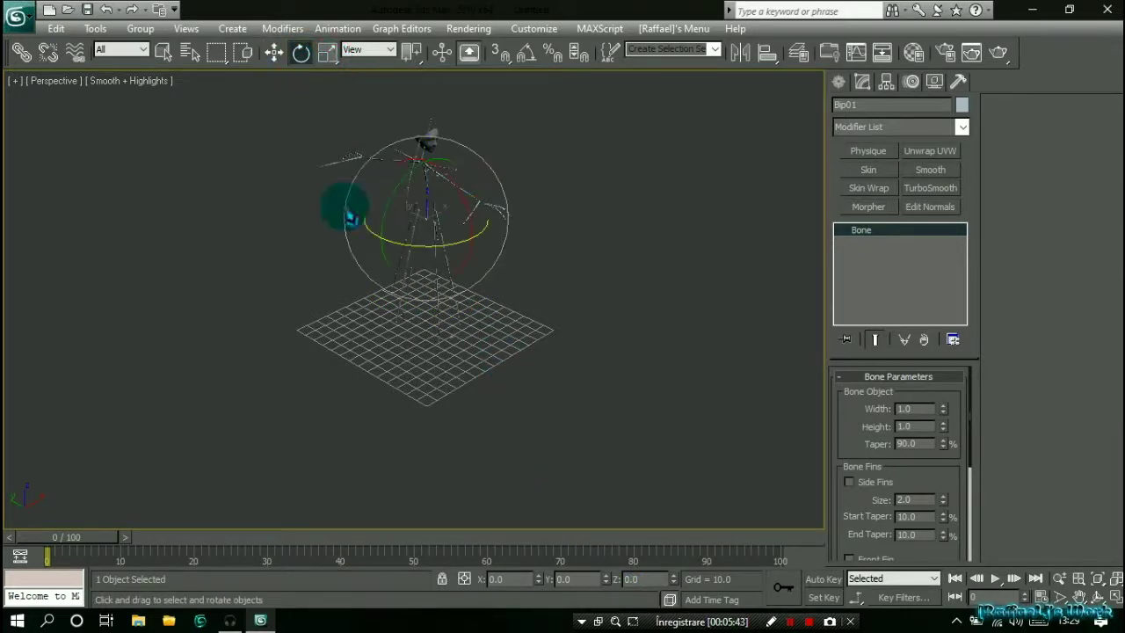
left_click(629, 583)
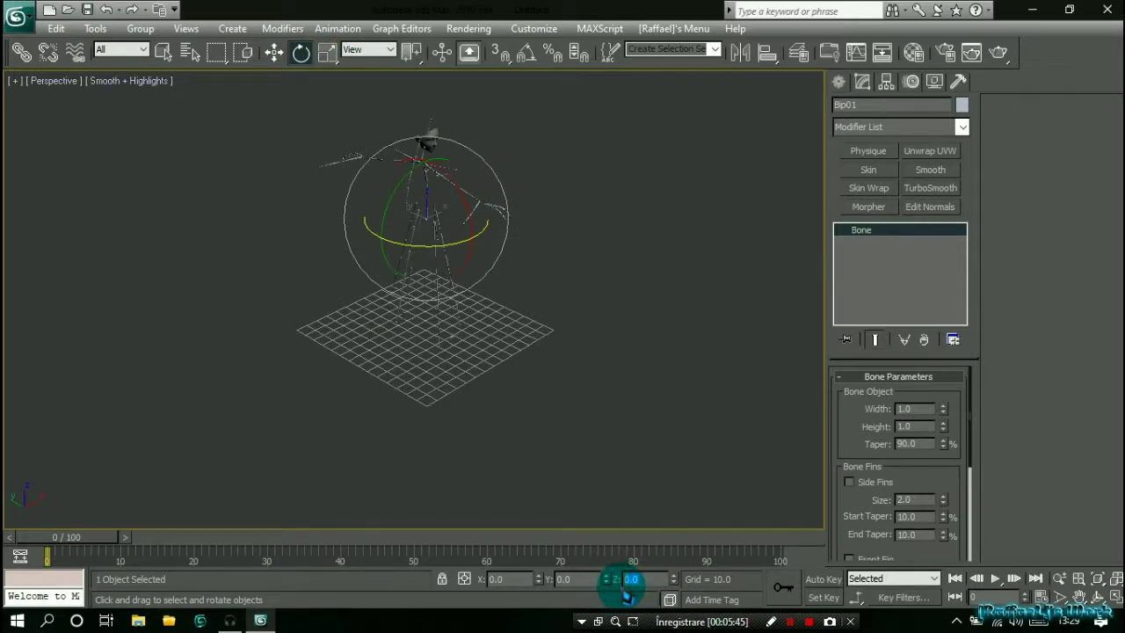
type("270")
key("Return")
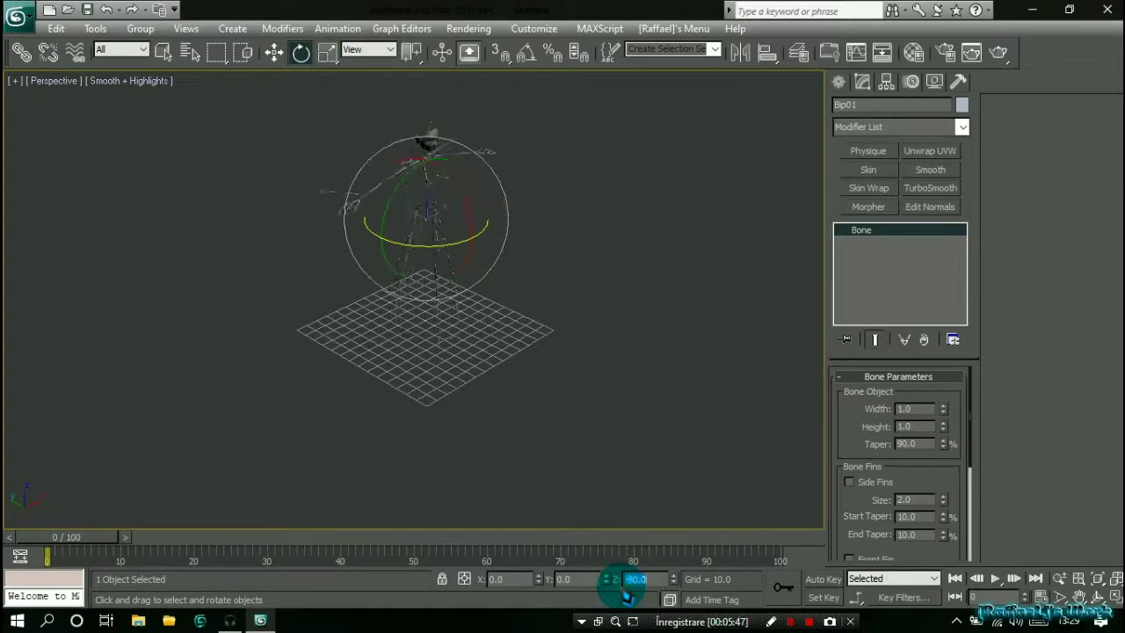
left_click(162, 52)
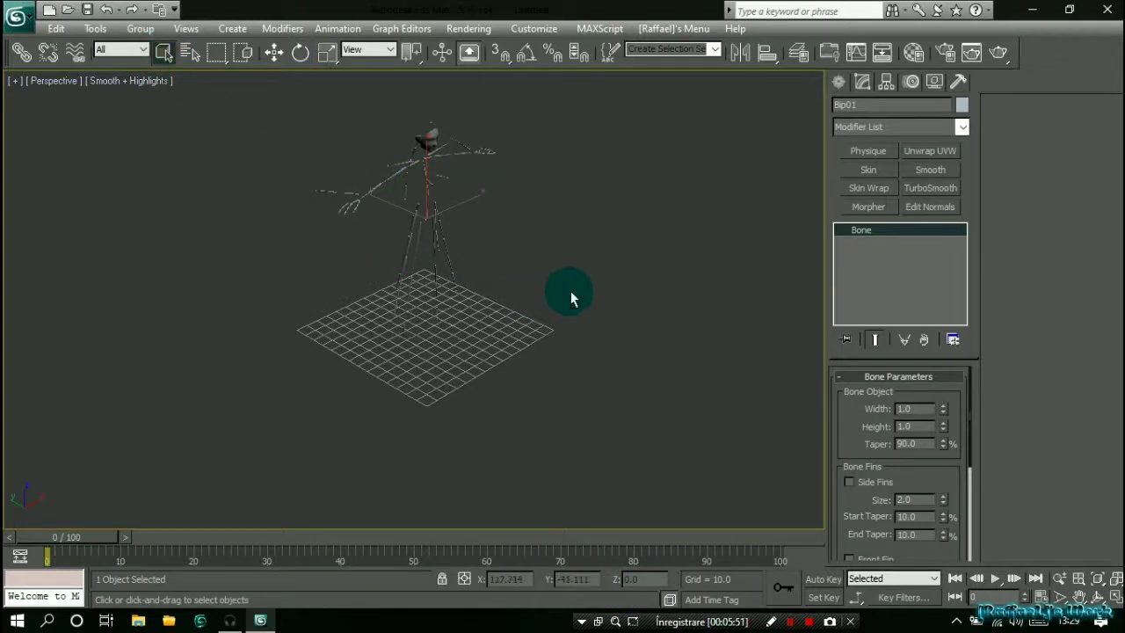
middle_click_drag(571, 290, 484, 261, "alt")
key("z")
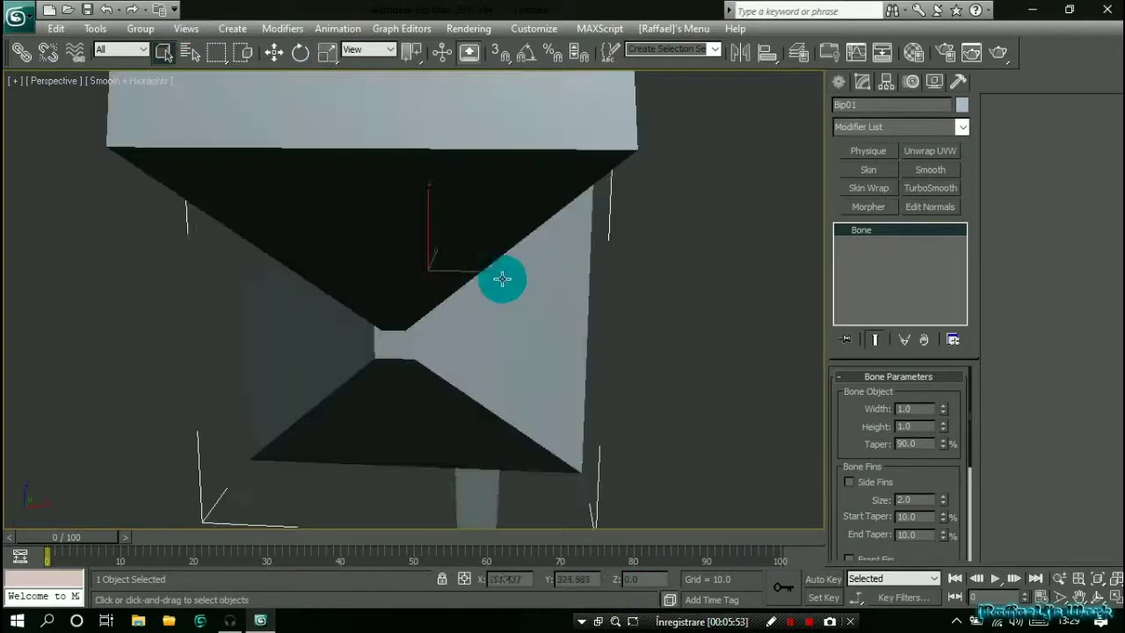
Step: Start importing the hairstyle OBJ from the source folder in Downloads
scroll(512, 303, "down", 10)
middle_click_drag(515, 306, 544, 476)
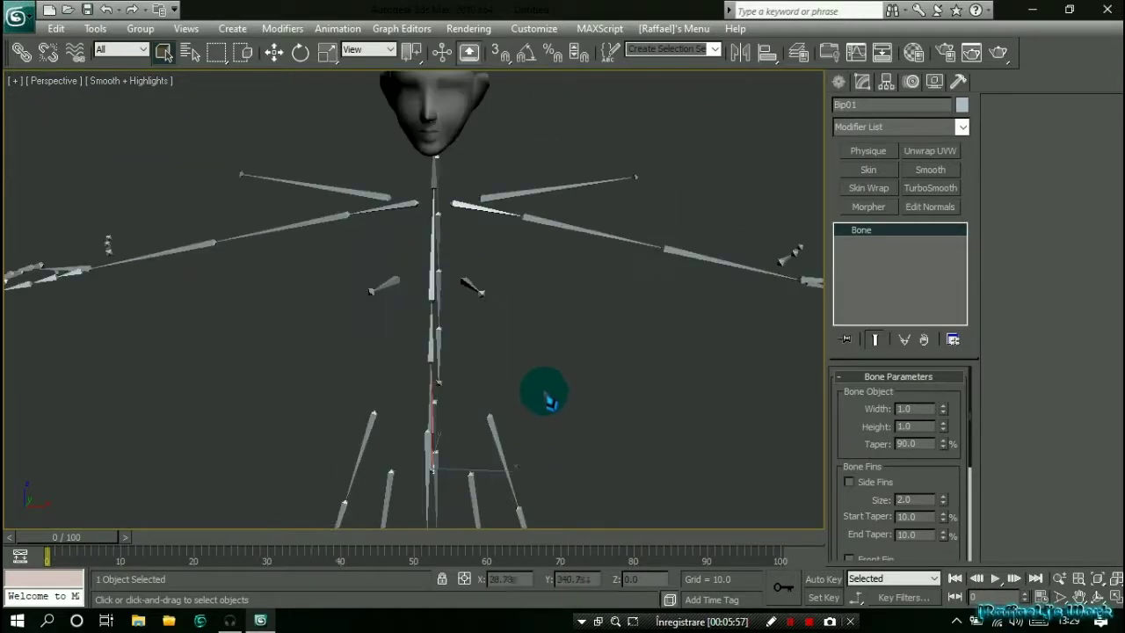
middle_click_drag(547, 400, 555, 466)
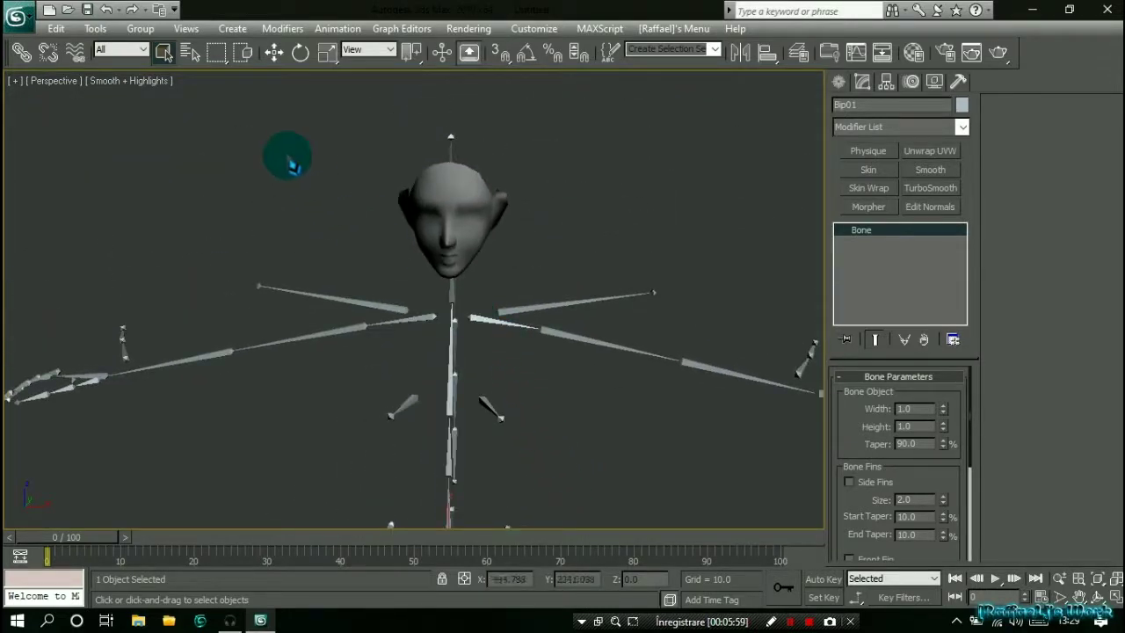
left_click(29, 24)
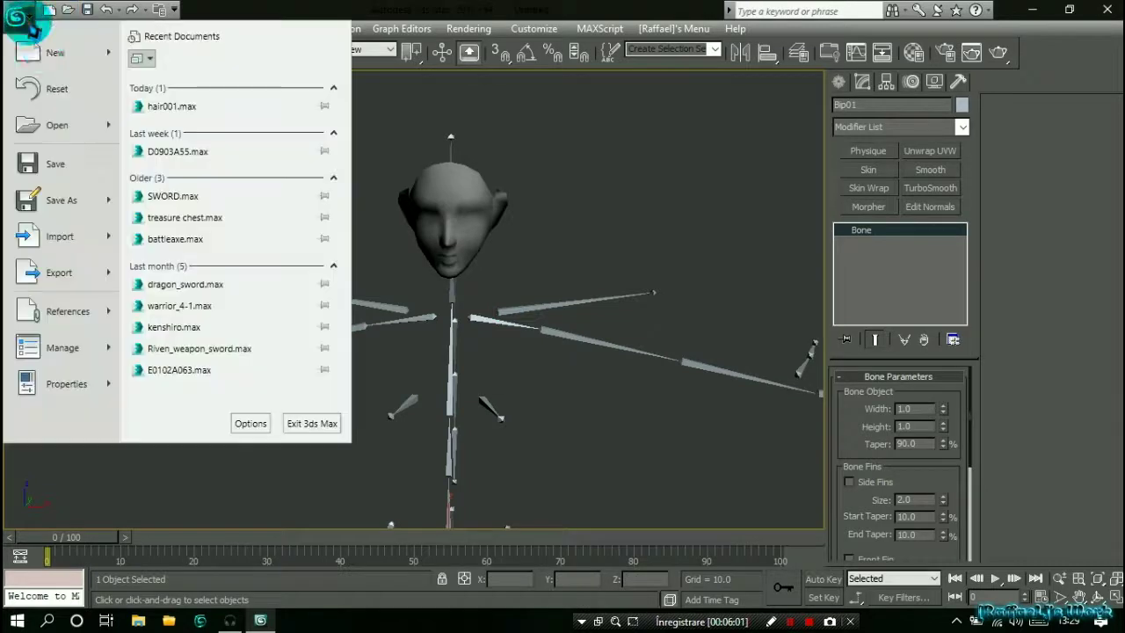
left_click(84, 241)
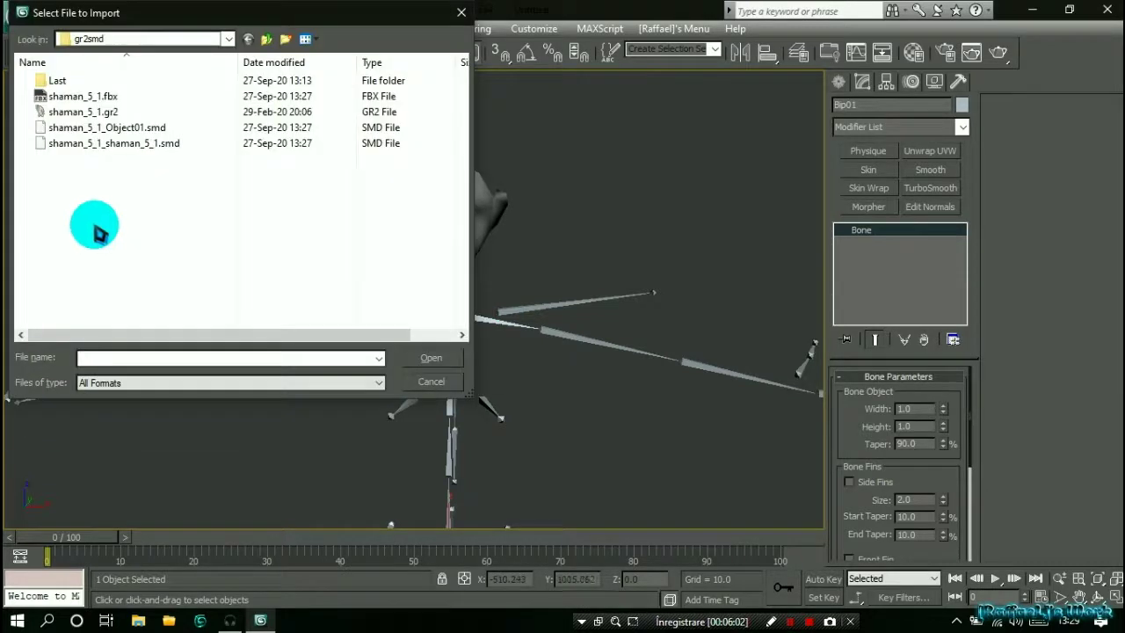
left_click(128, 40)
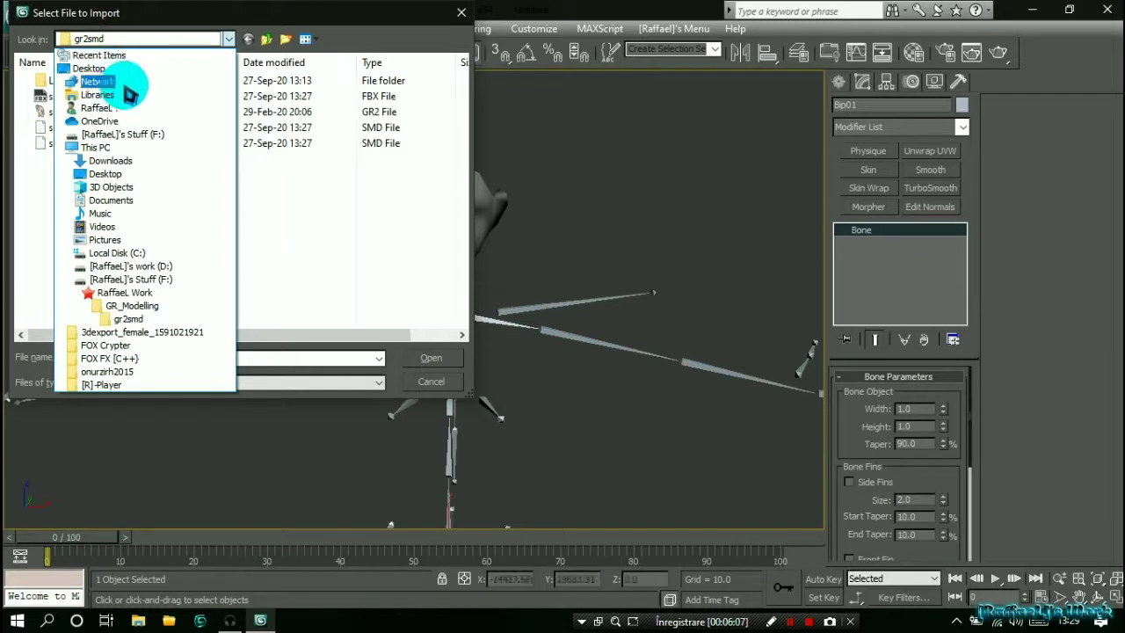
left_click(110, 160)
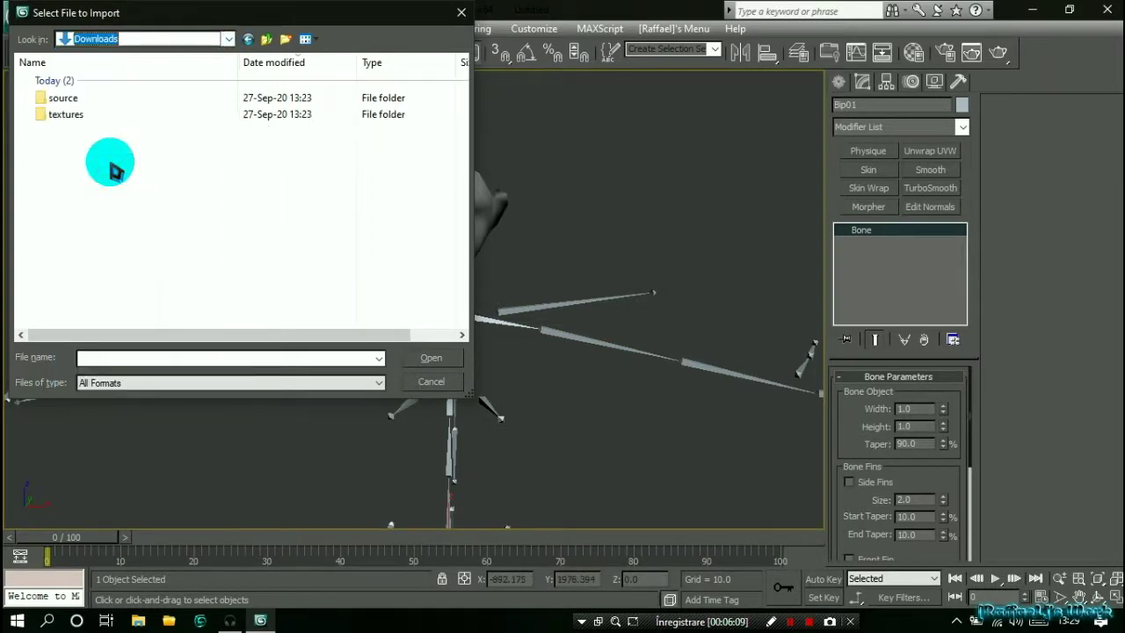
double_click(76, 99)
left_click(72, 154)
left_click(433, 360)
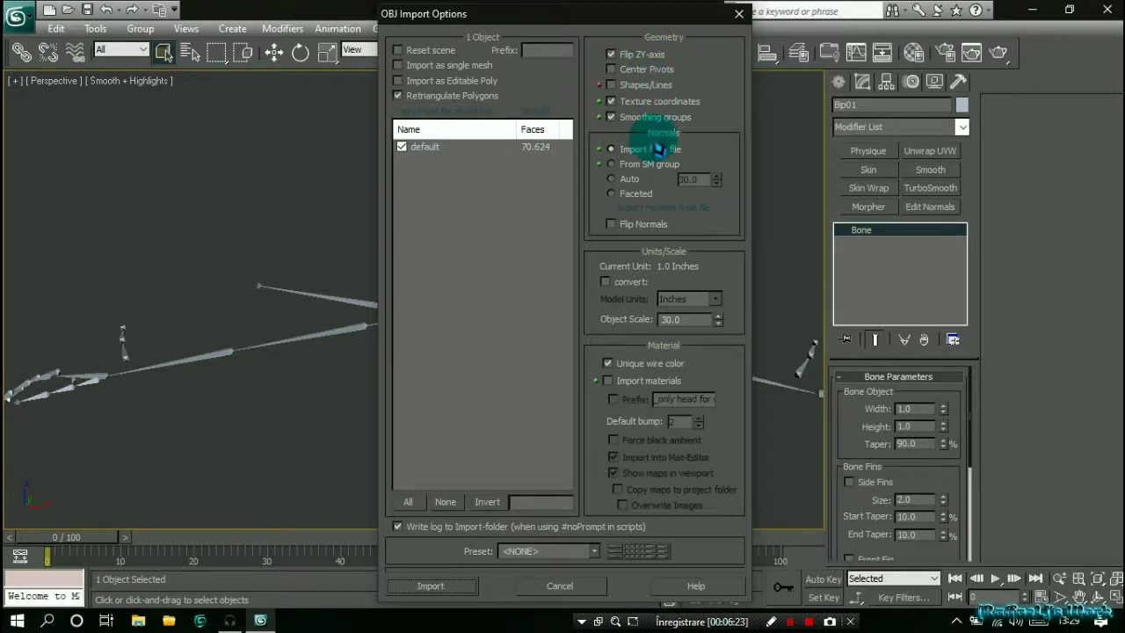
Step: Set the OBJ import's object scale to 23.0 and import the hair mesh into the scene
left_click(664, 321)
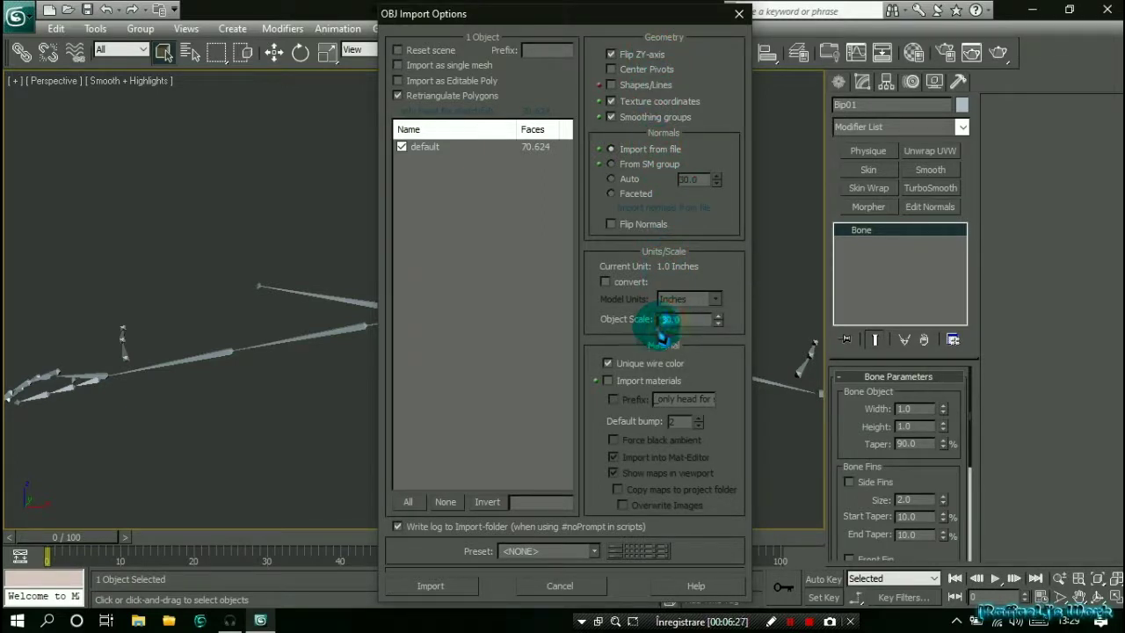
type("23.0")
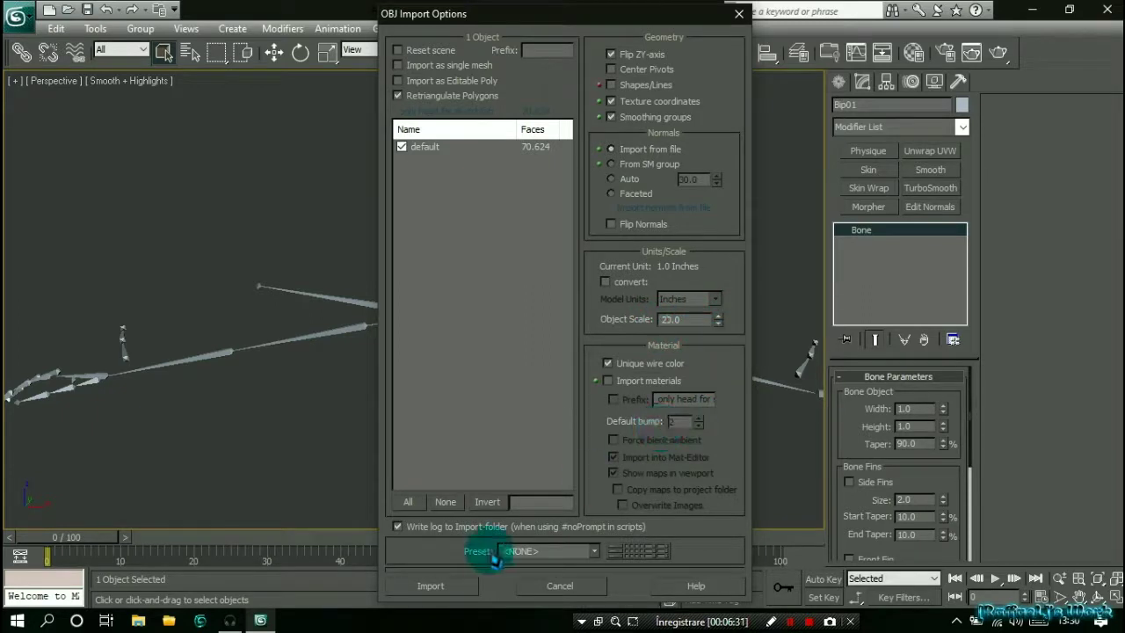
left_click(430, 586)
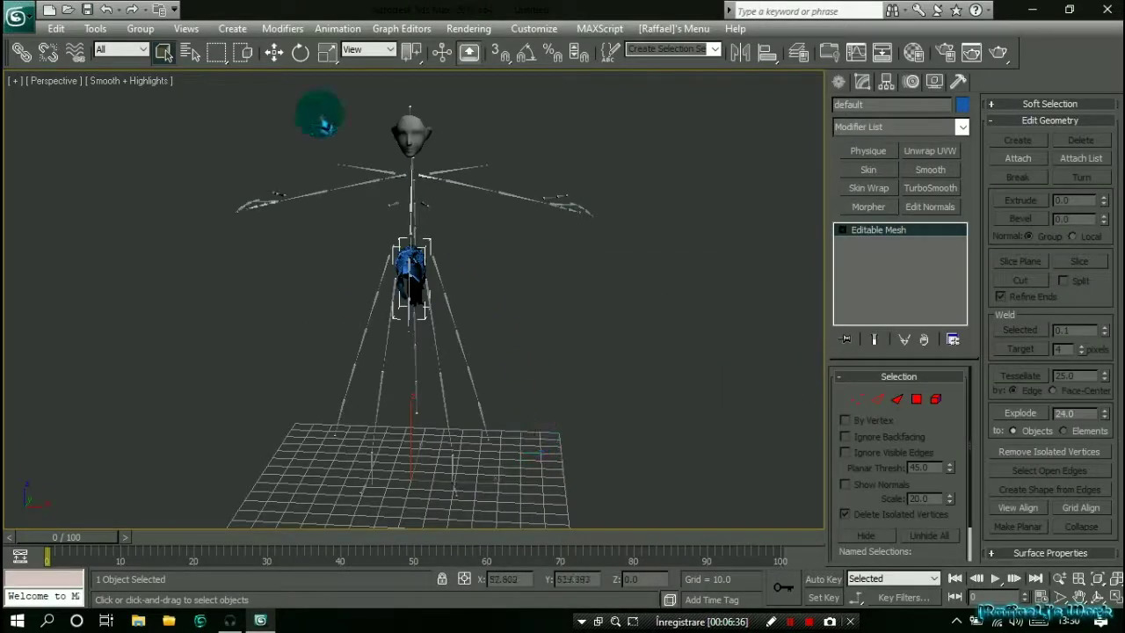
Step: Raise the imported hair mesh along Z to about 62 and strip its materials using UVW Remove with Set Gray on
left_click(272, 55)
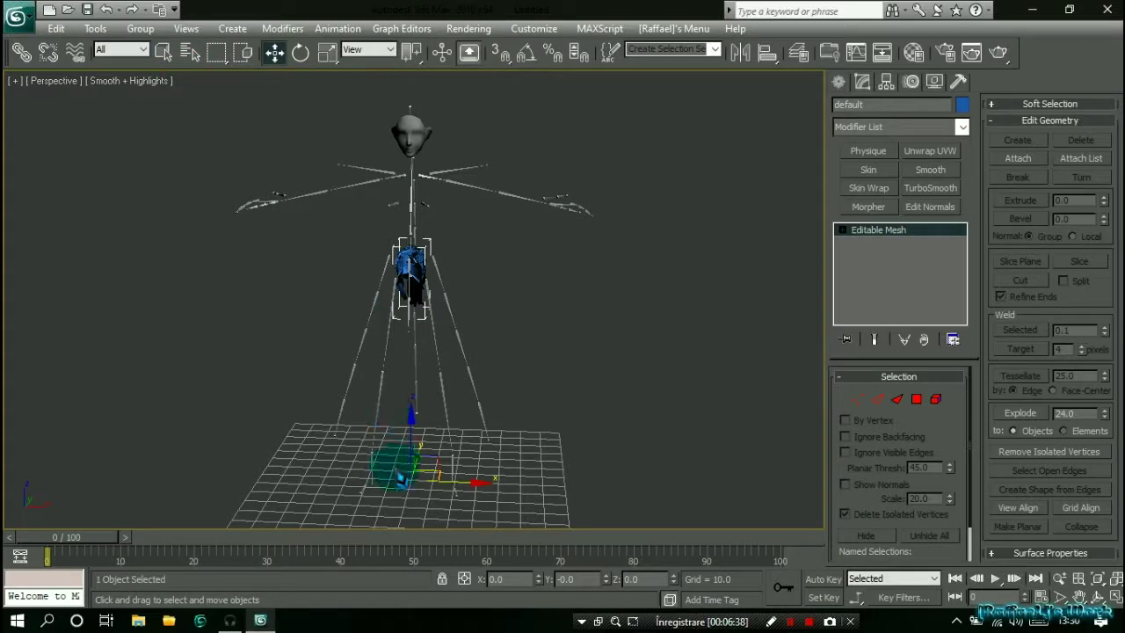
left_click_drag(413, 424, 596, 369)
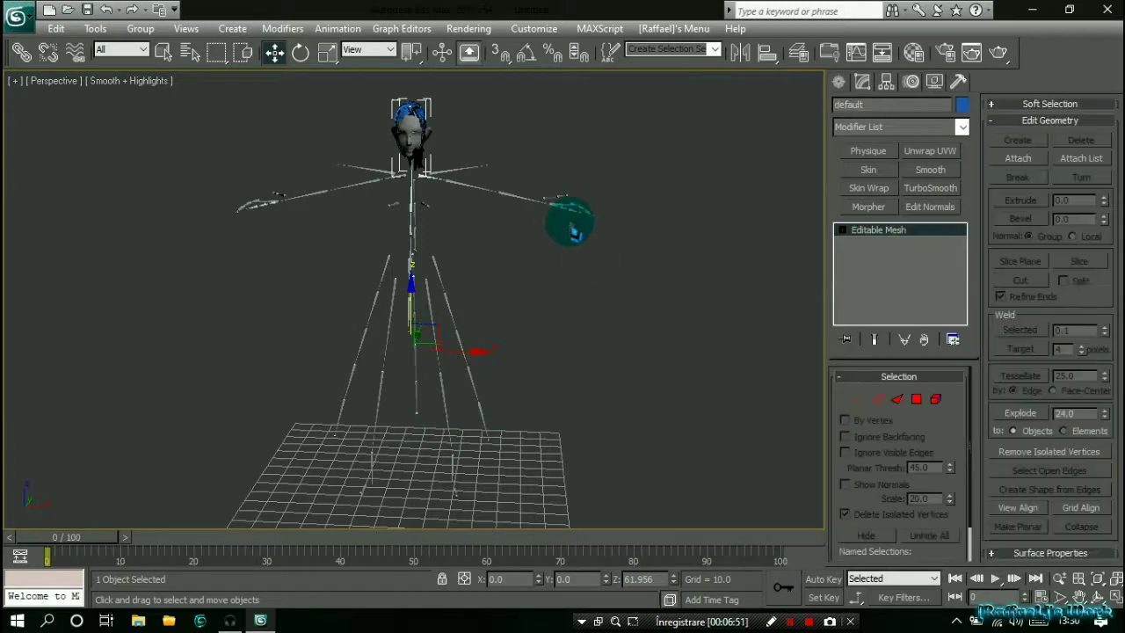
left_click(958, 82)
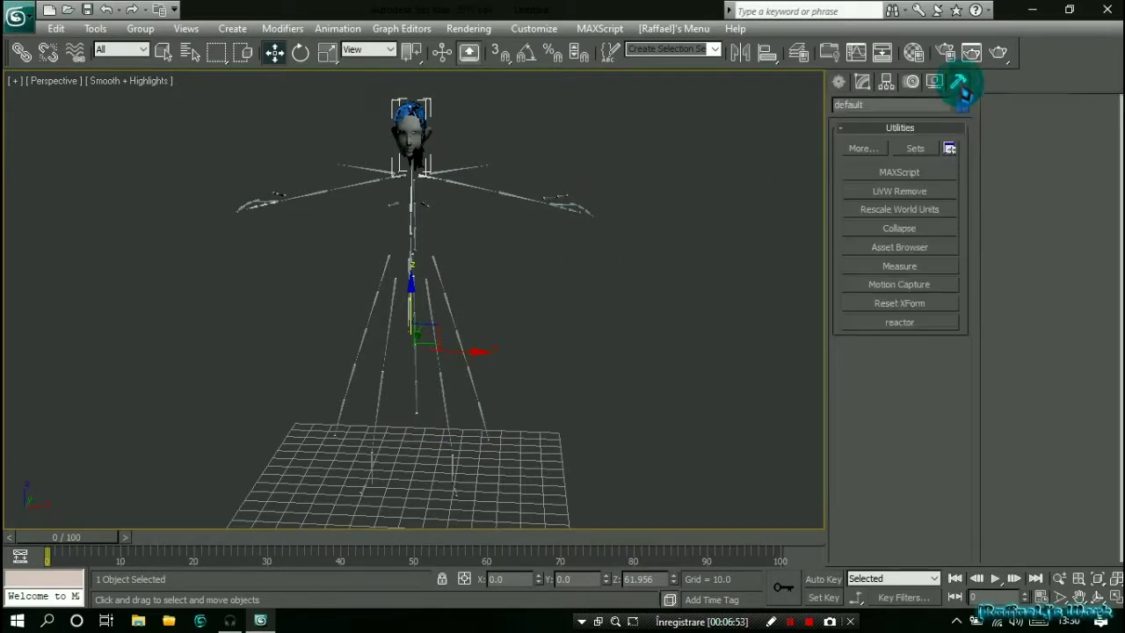
left_click(919, 194)
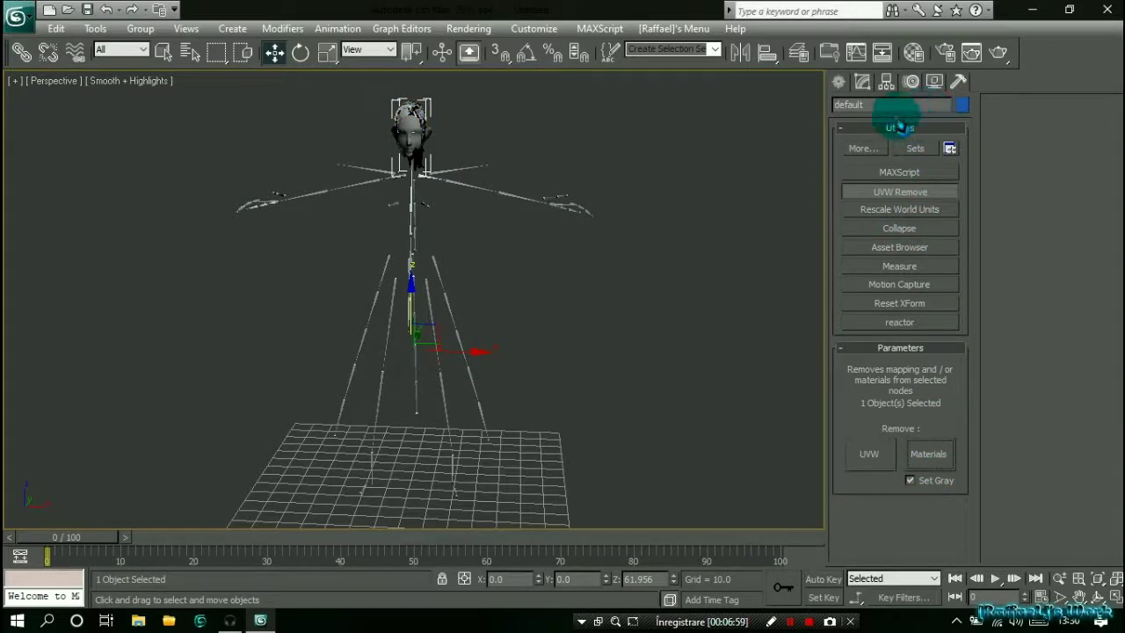
left_click(862, 81)
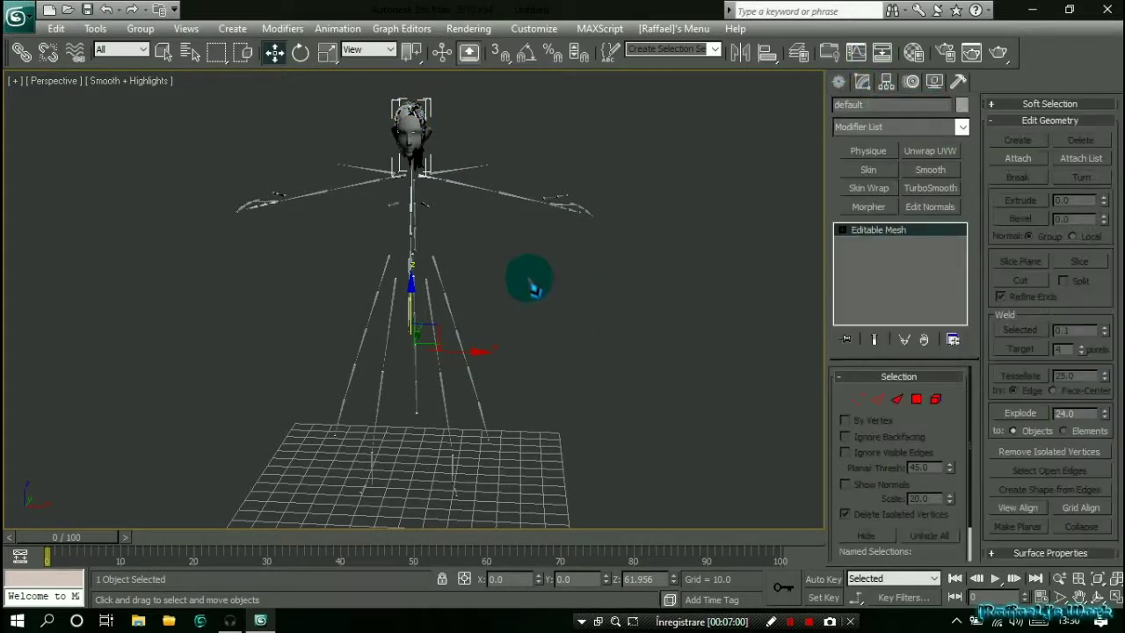
Step: Scale the hair mesh uniformly to about 104% and lower it along Z to about 56
left_click(326, 54)
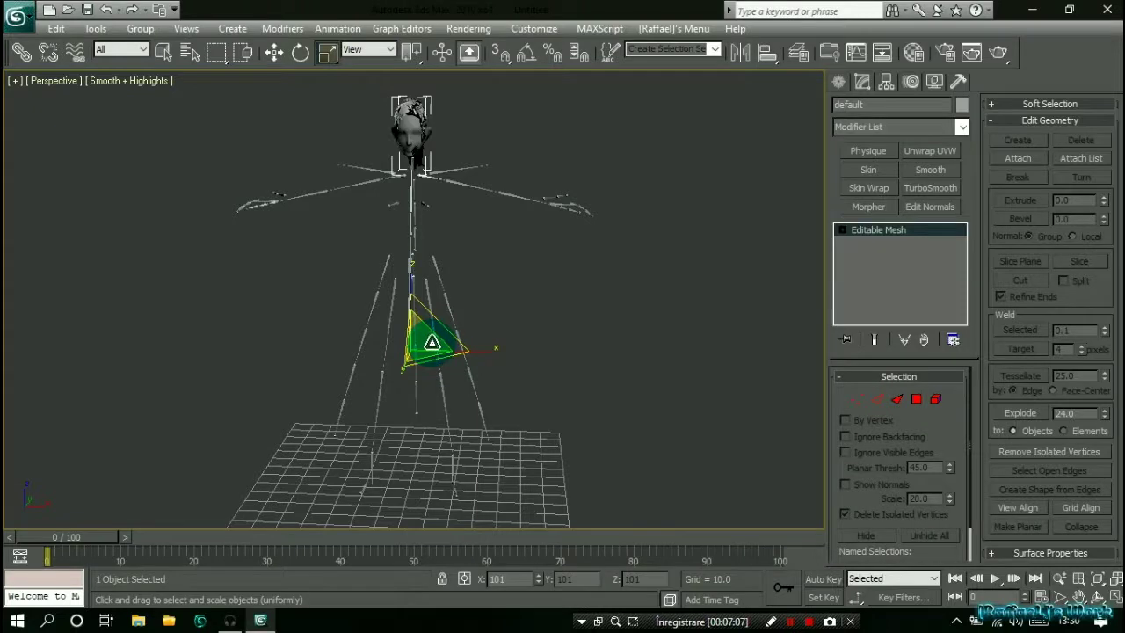
left_click(275, 55)
scroll(501, 244, "up", 2)
middle_click_drag(518, 264, 514, 374)
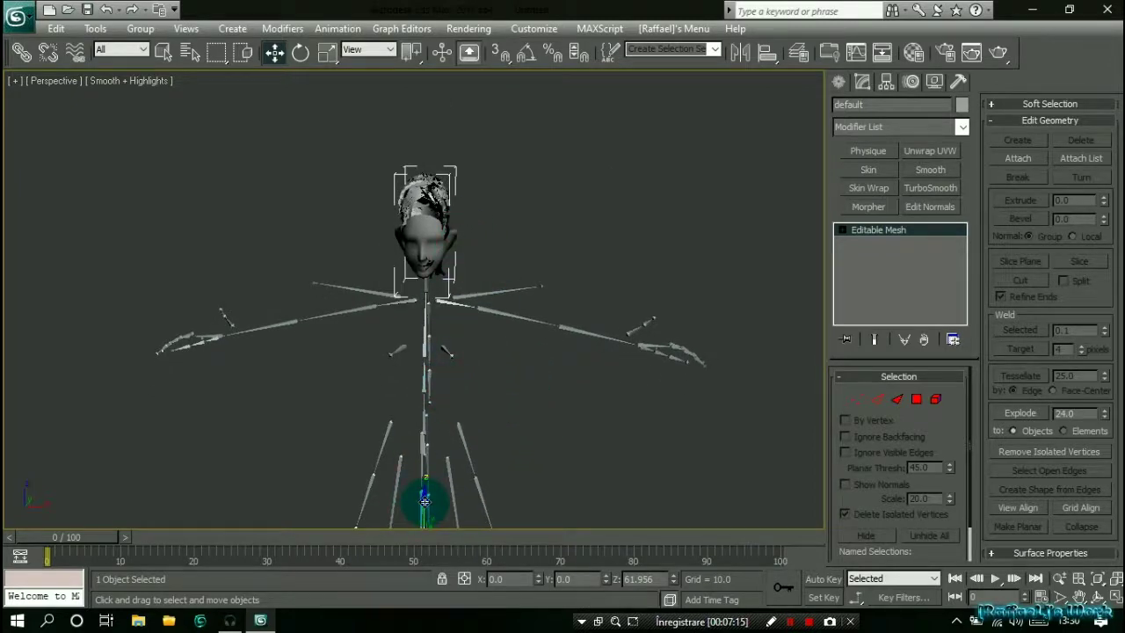
left_click_drag(425, 504, 425, 520)
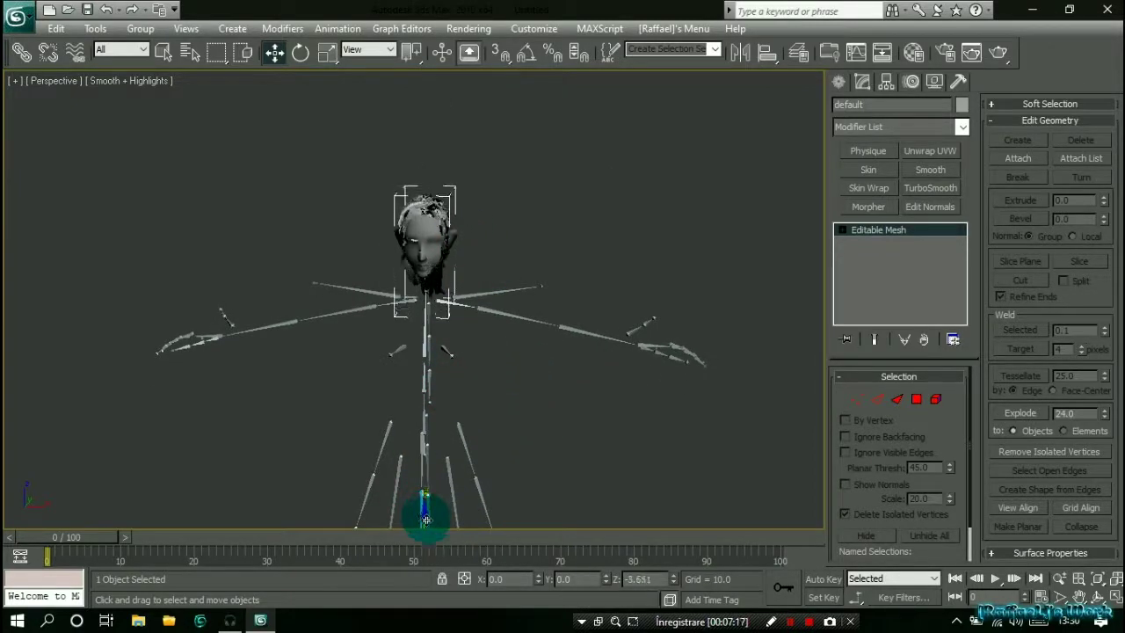
Step: Enlarge the hair mesh uniformly to about 139%
left_click(326, 53)
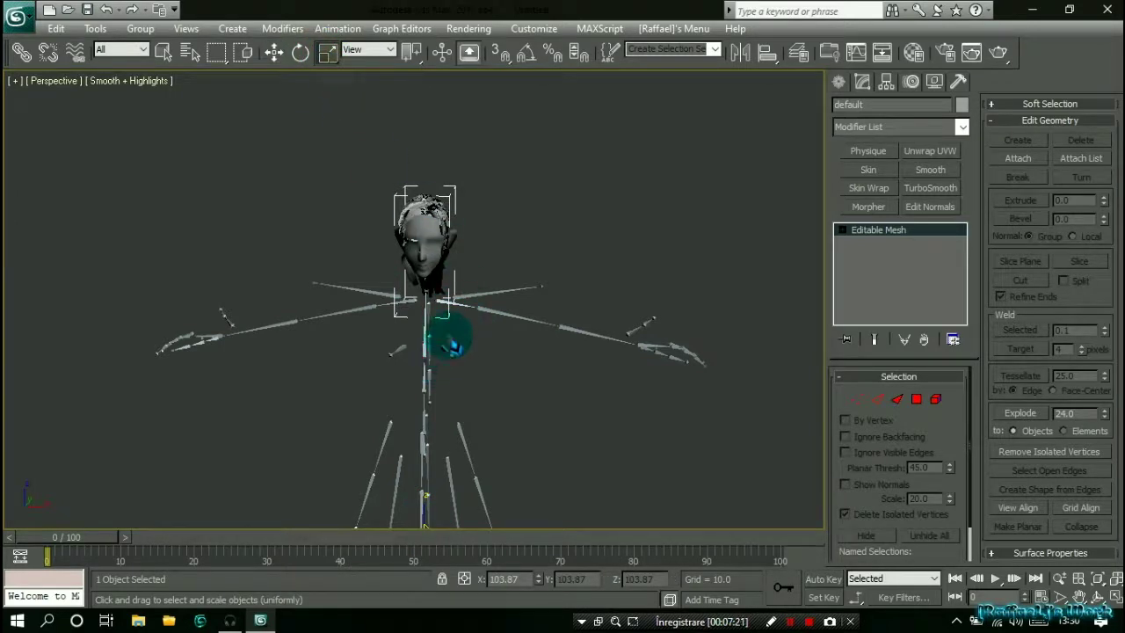
scroll(468, 371, "down", 2)
left_click(428, 501)
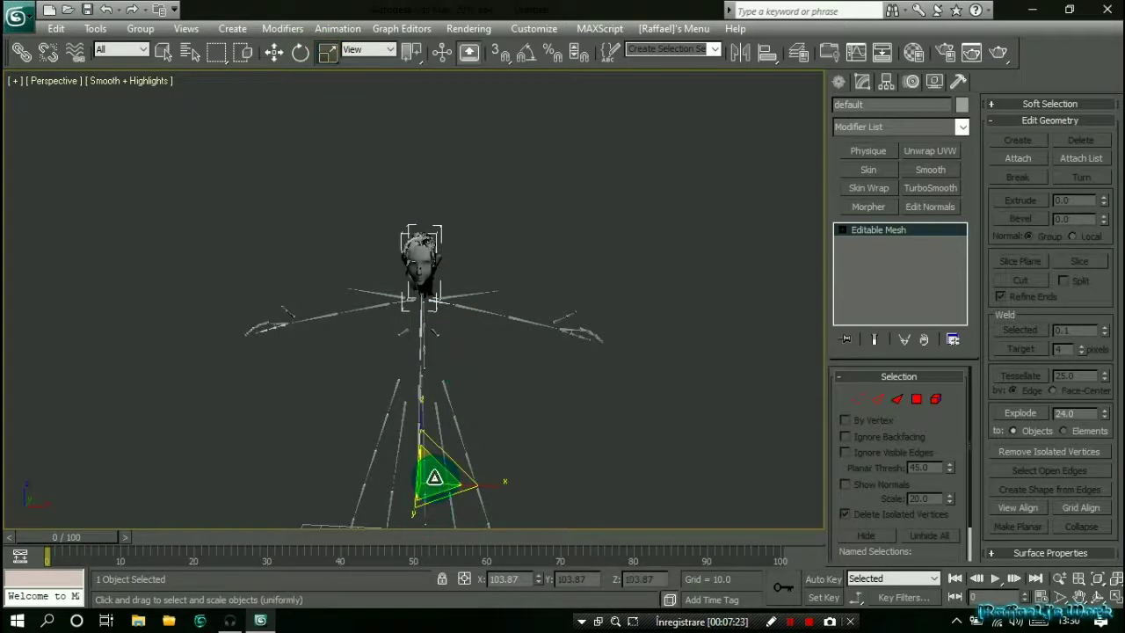
left_click_drag(437, 476, 445, 438)
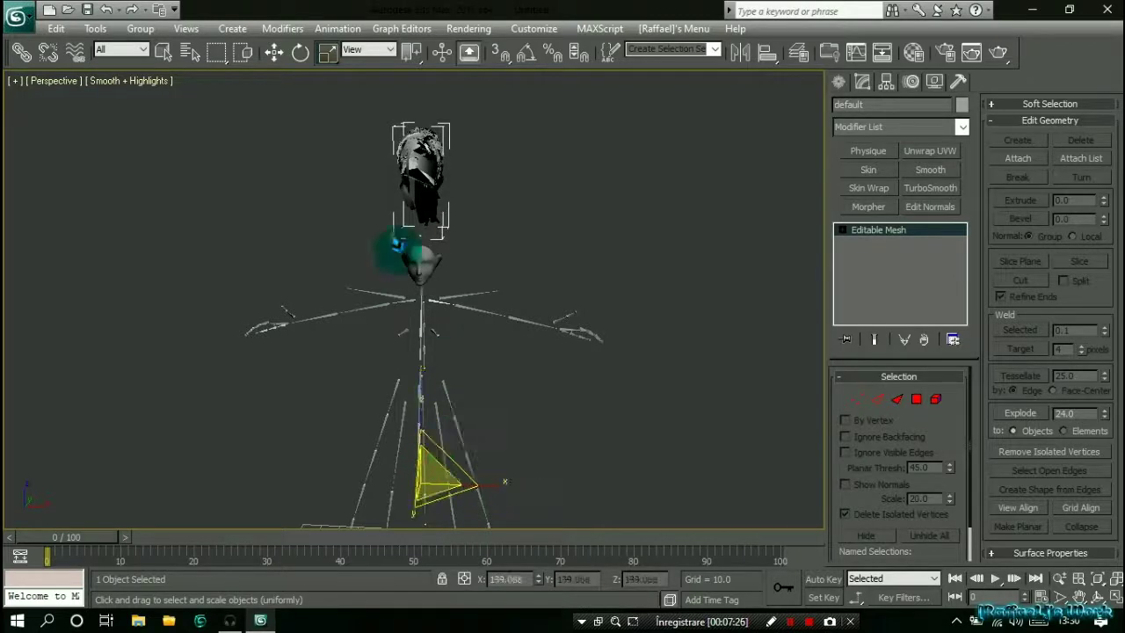
Step: Lower the hair mesh onto the shaman's head along Z, to about 14.4
left_click(275, 56)
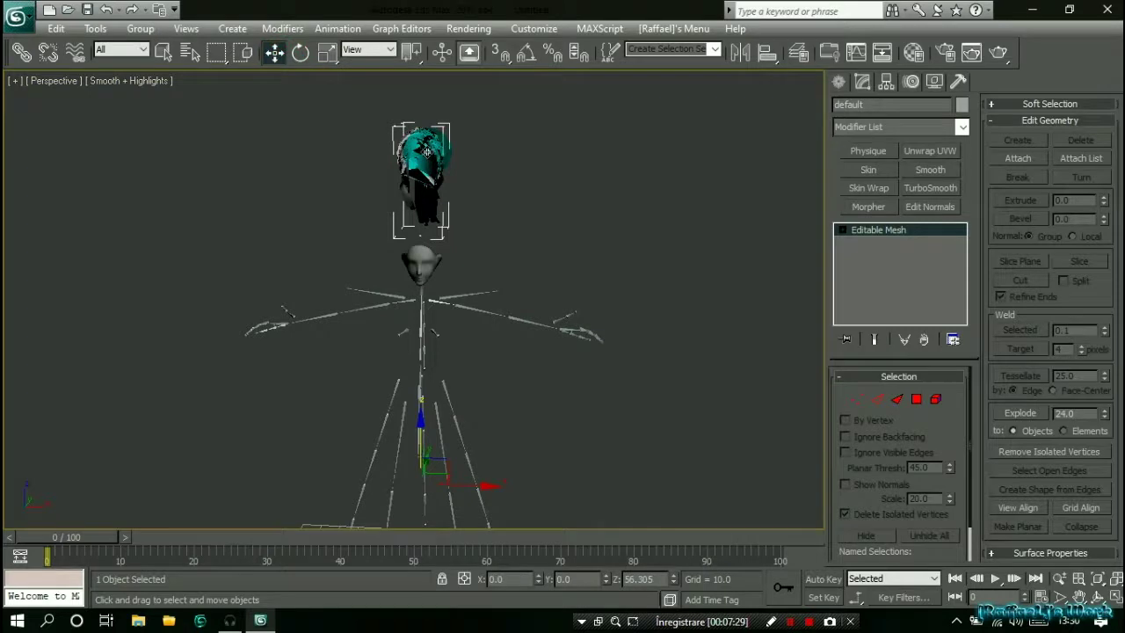
left_click_drag(425, 151, 430, 248)
scroll(480, 381, "up", 3)
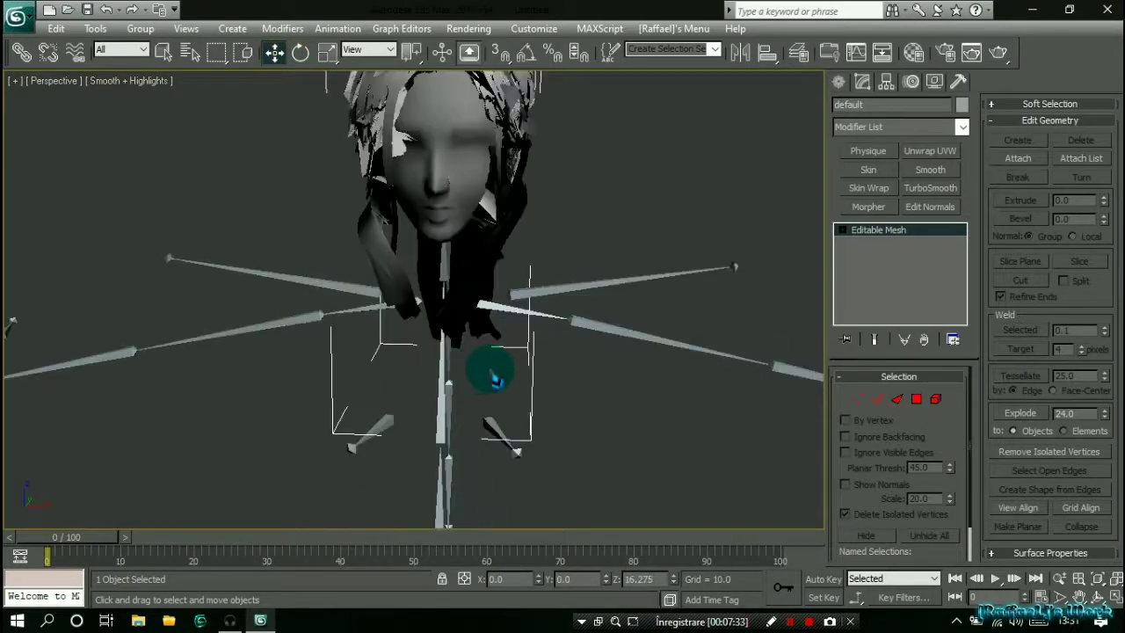
scroll(495, 379, "down", 1)
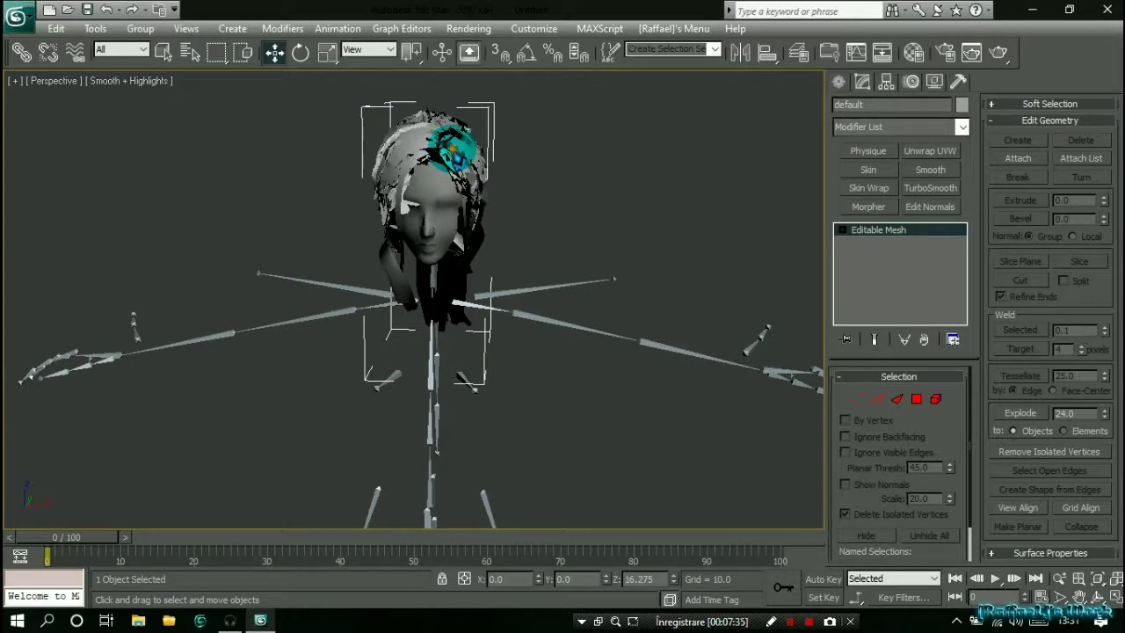
left_click(463, 154)
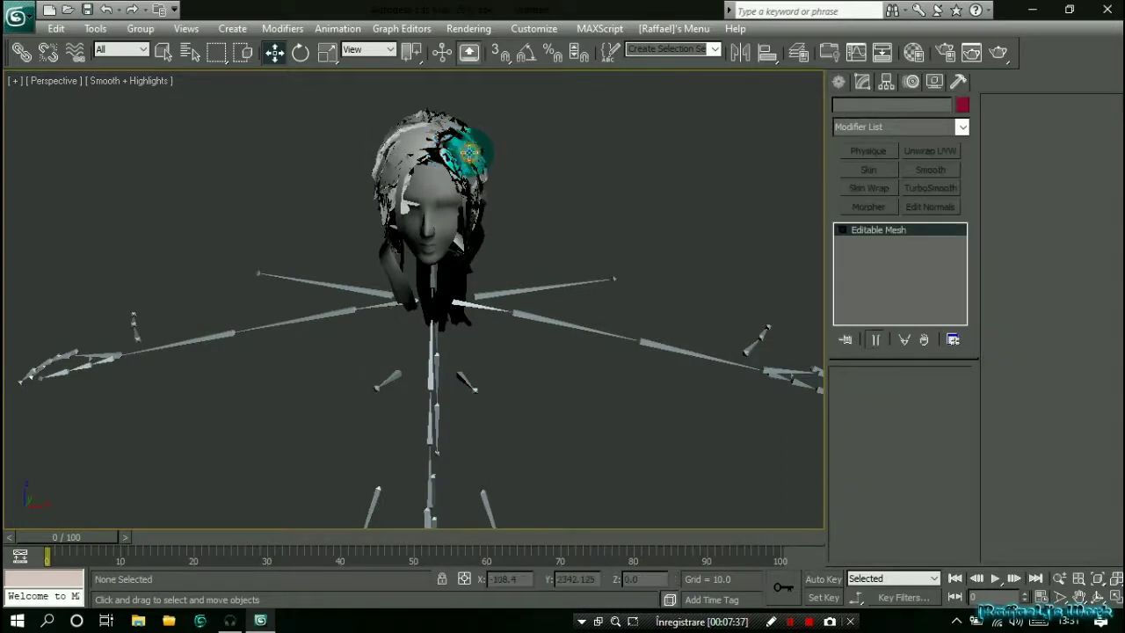
left_click(469, 153)
left_click_drag(472, 157, 503, 236)
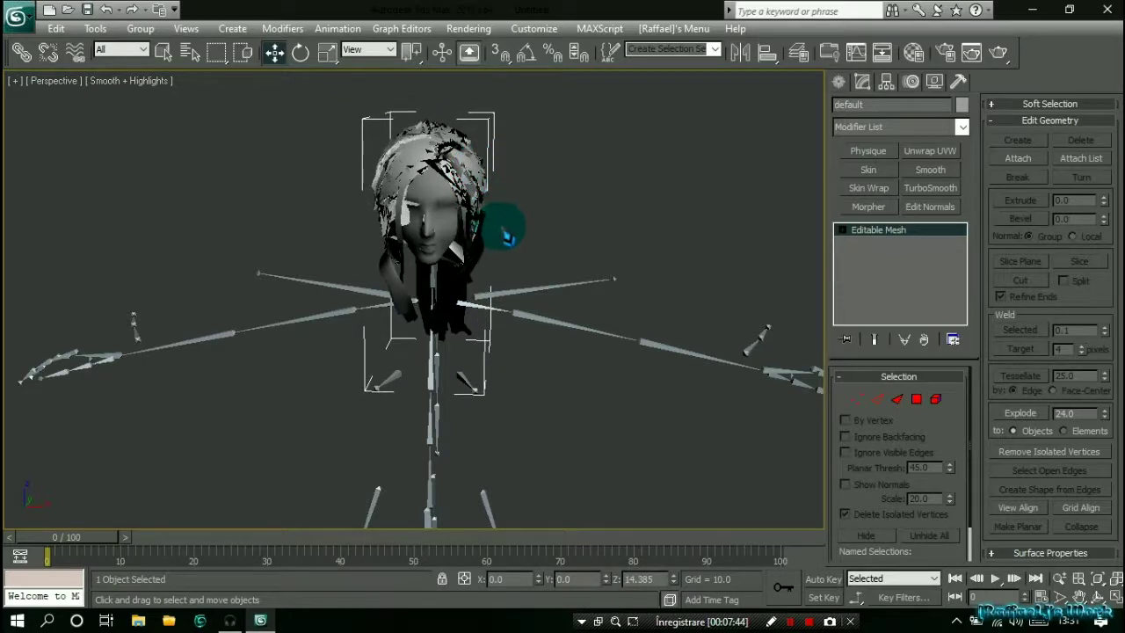
left_click_drag(506, 236, 572, 246)
middle_click_drag(568, 228, 507, 218, "alt")
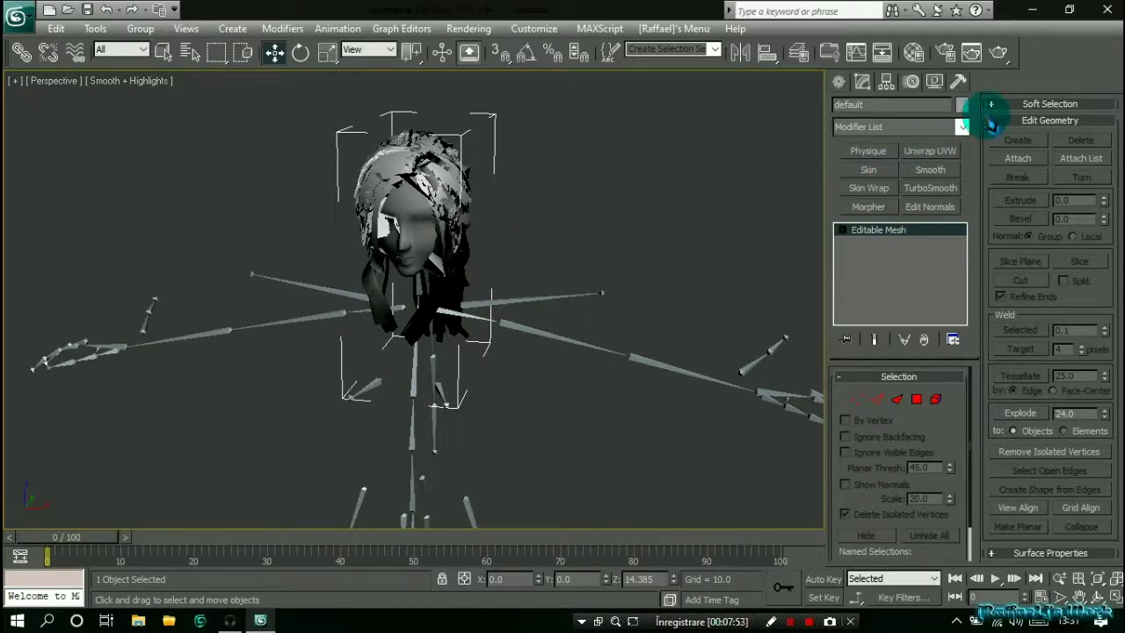
Step: Reset the hair mesh's transform with Reset XForm
left_click(960, 82)
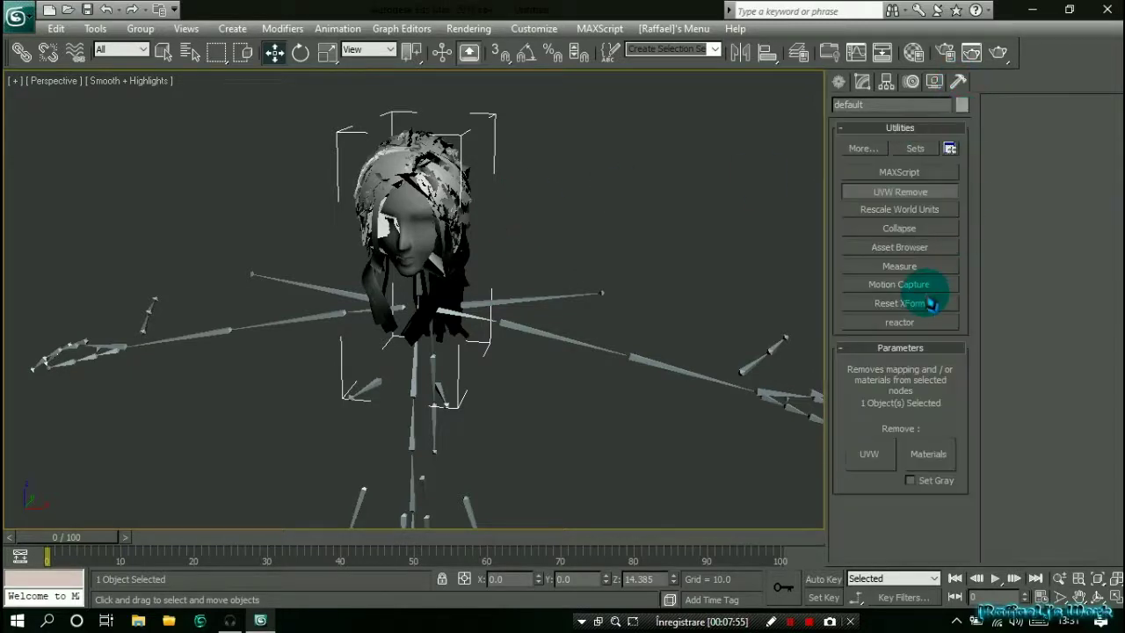
left_click(899, 304)
left_click(905, 376)
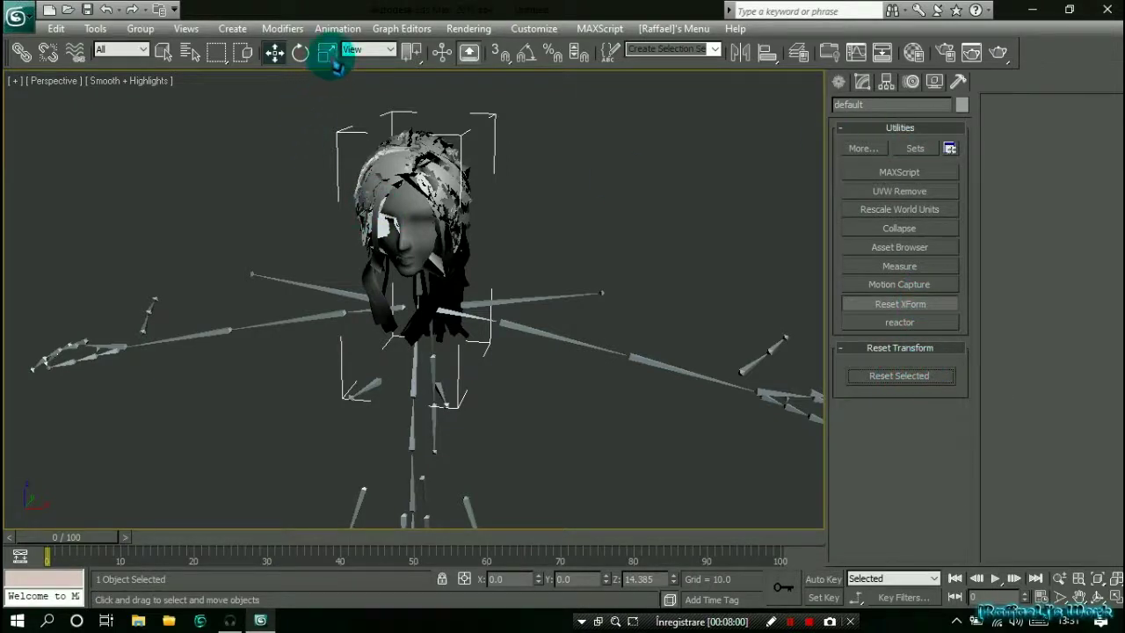
Step: Check the hair mesh's scale values in the Scale Transform Type-In, closing it without changes
left_click(330, 55)
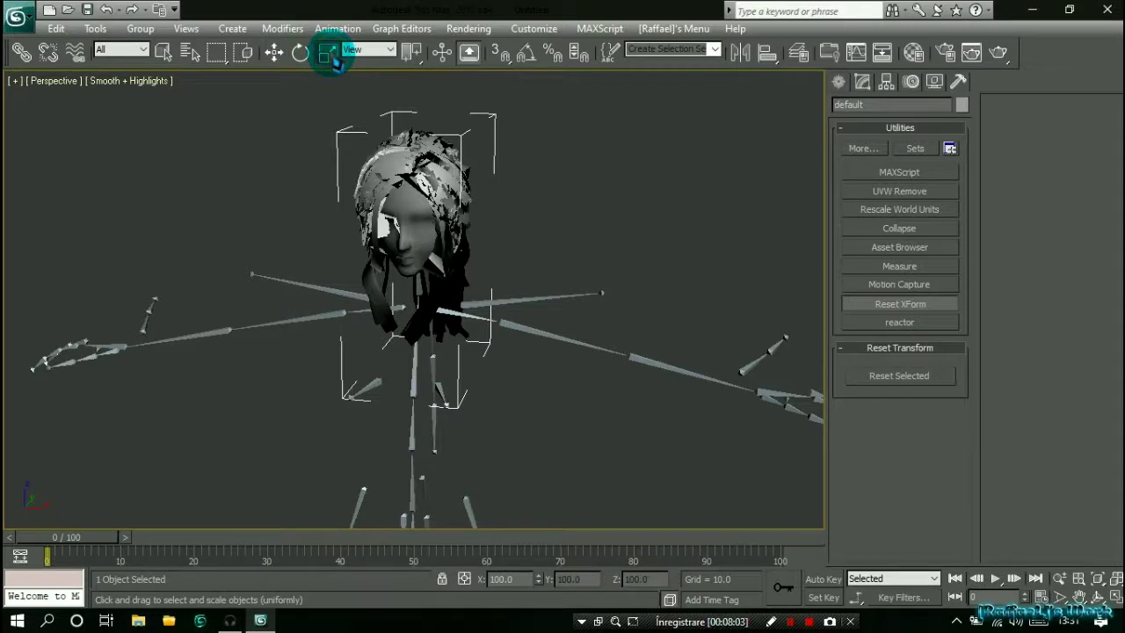
right_click(331, 56)
left_click(281, 131)
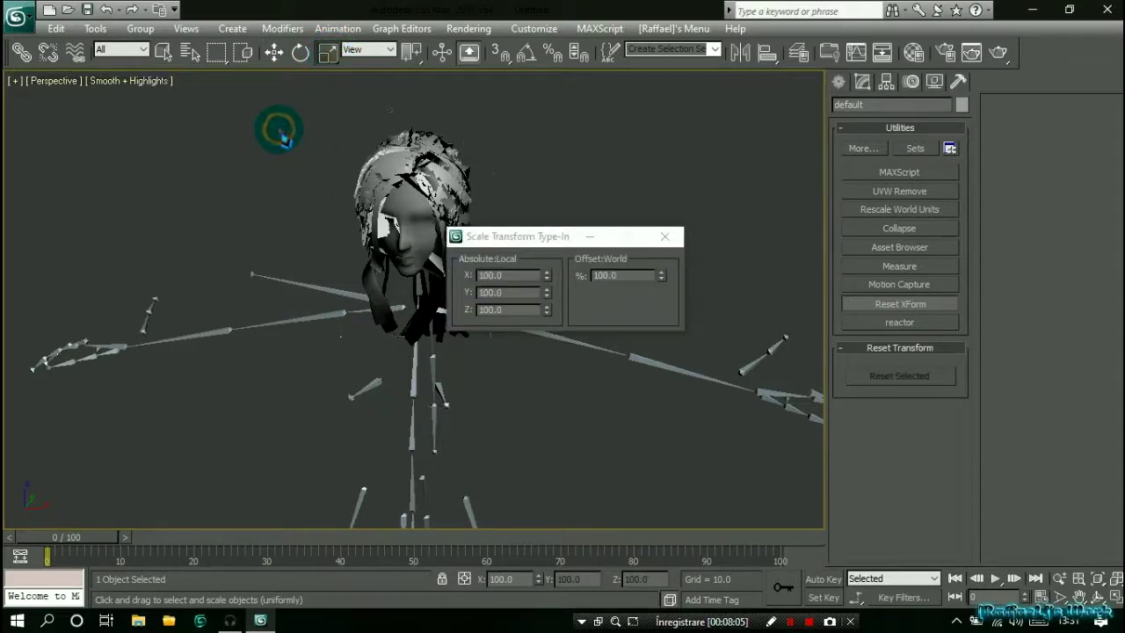
left_click(673, 237)
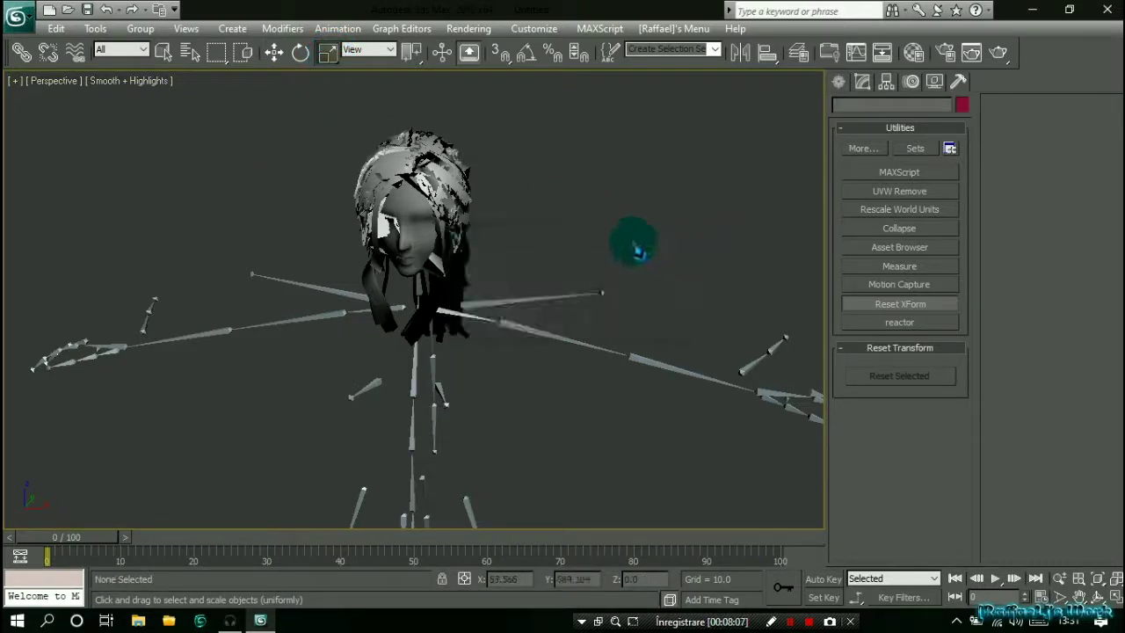
Step: With the hair mesh selected, start a Bitmap map for the diffuse colour of the first material slot
left_click(450, 173)
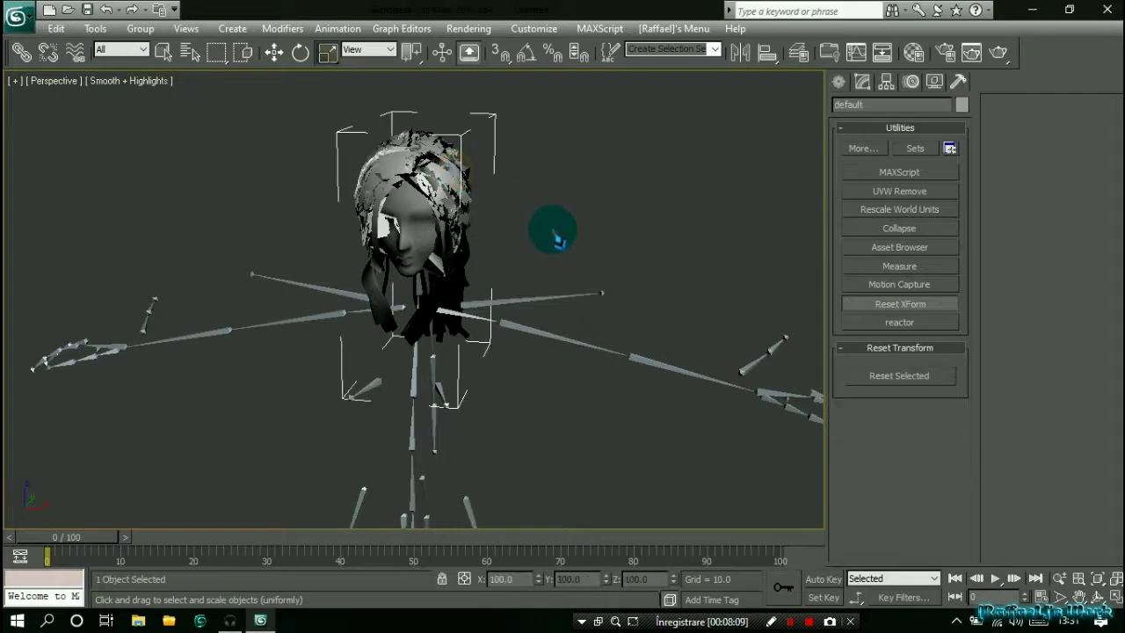
middle_click_drag(595, 233, 627, 211, "alt")
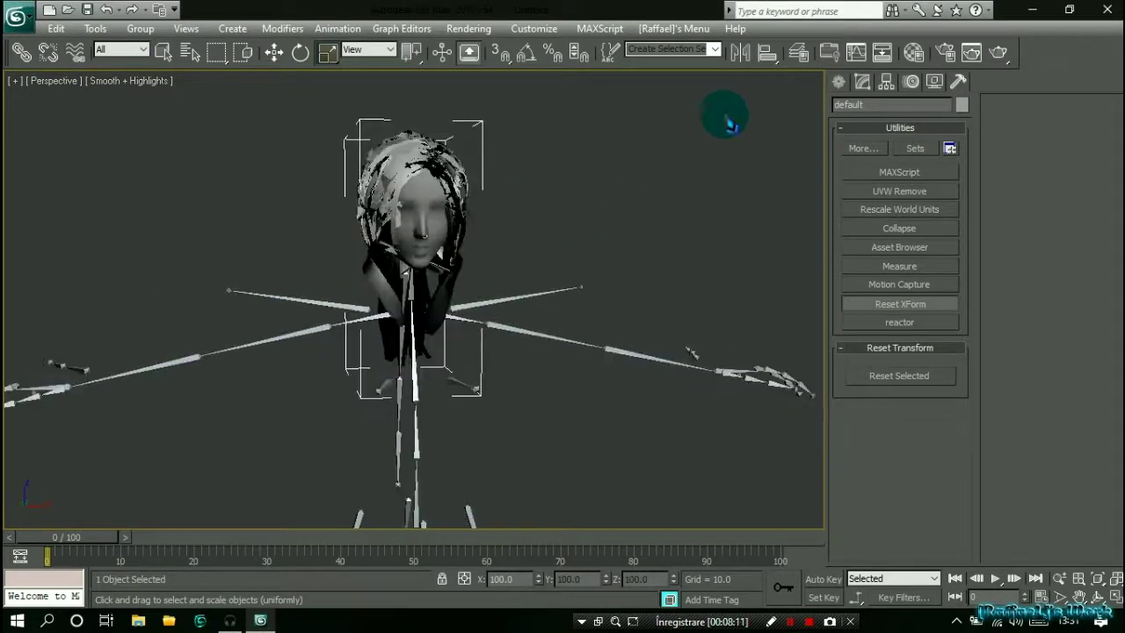
left_click(914, 54)
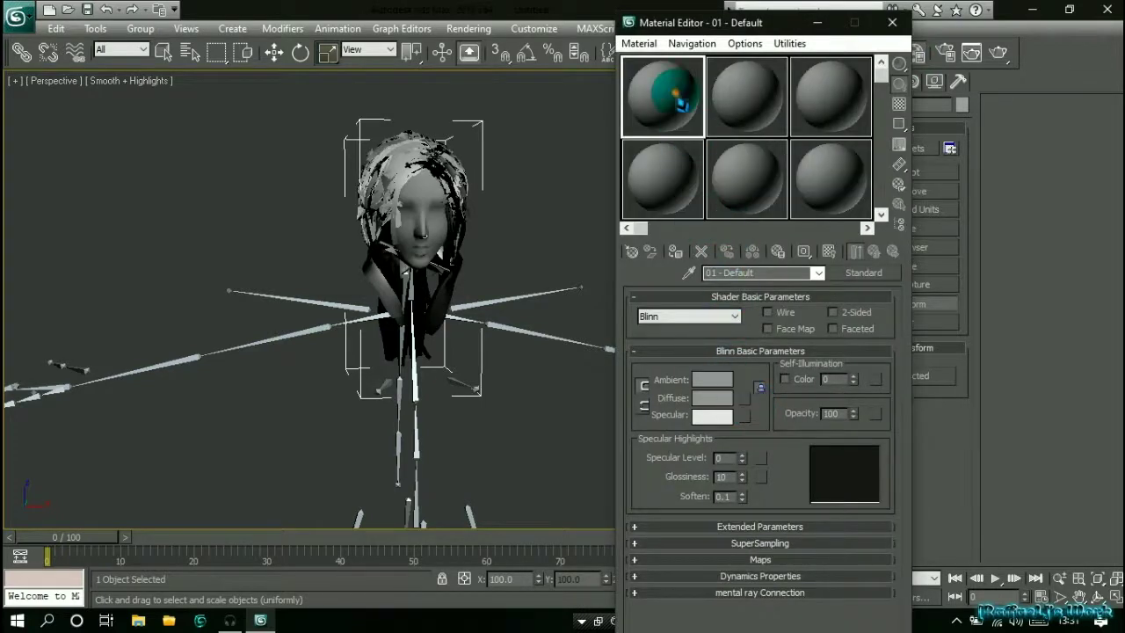
left_click(745, 400)
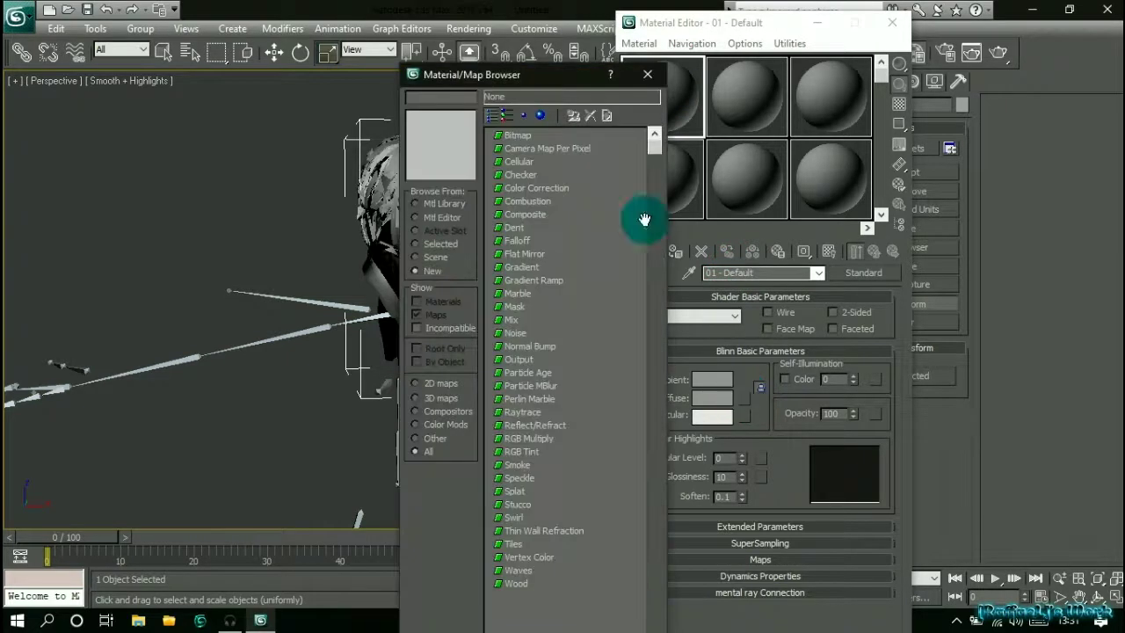
double_click(530, 141)
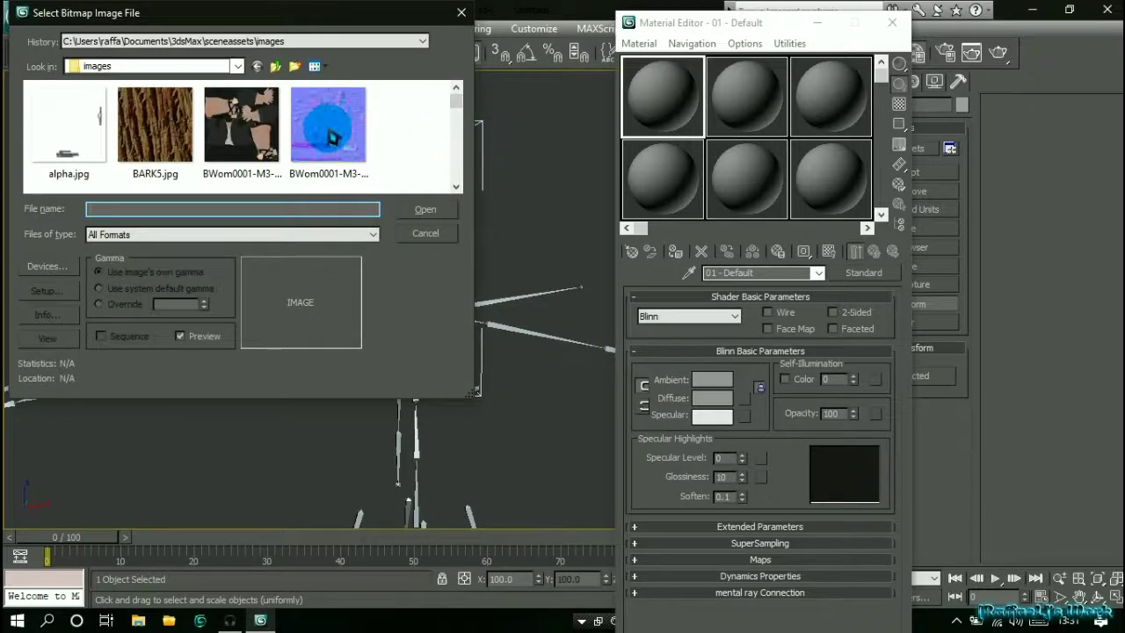
Step: Browse for the diffuse image in the folder ymir work\pc\shaman on drive D
left_click(155, 68)
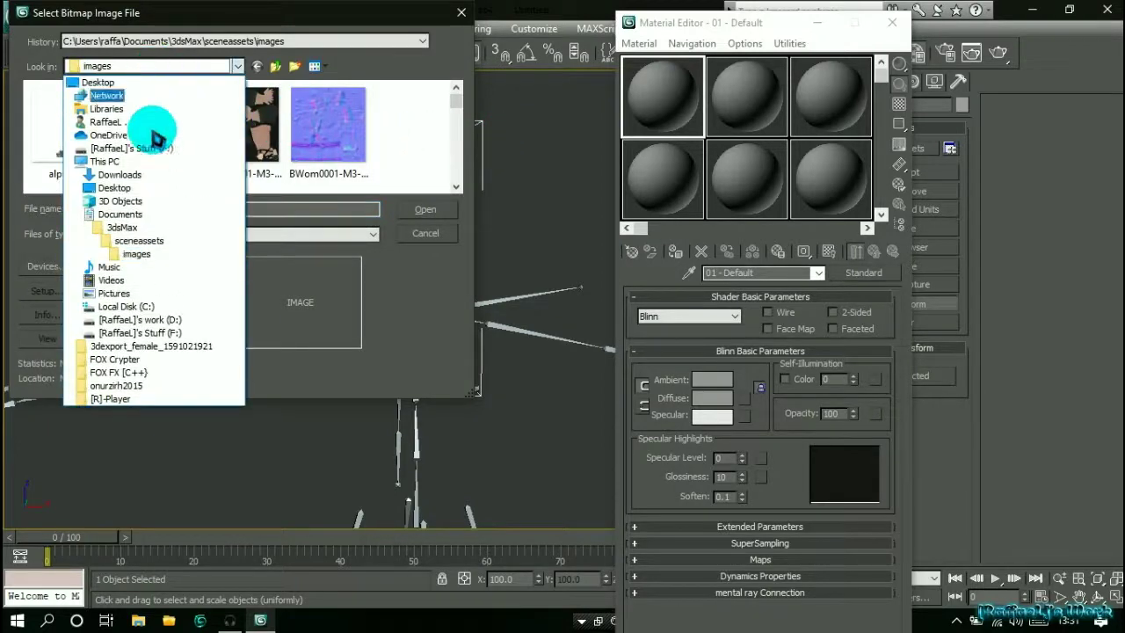
left_click(141, 320)
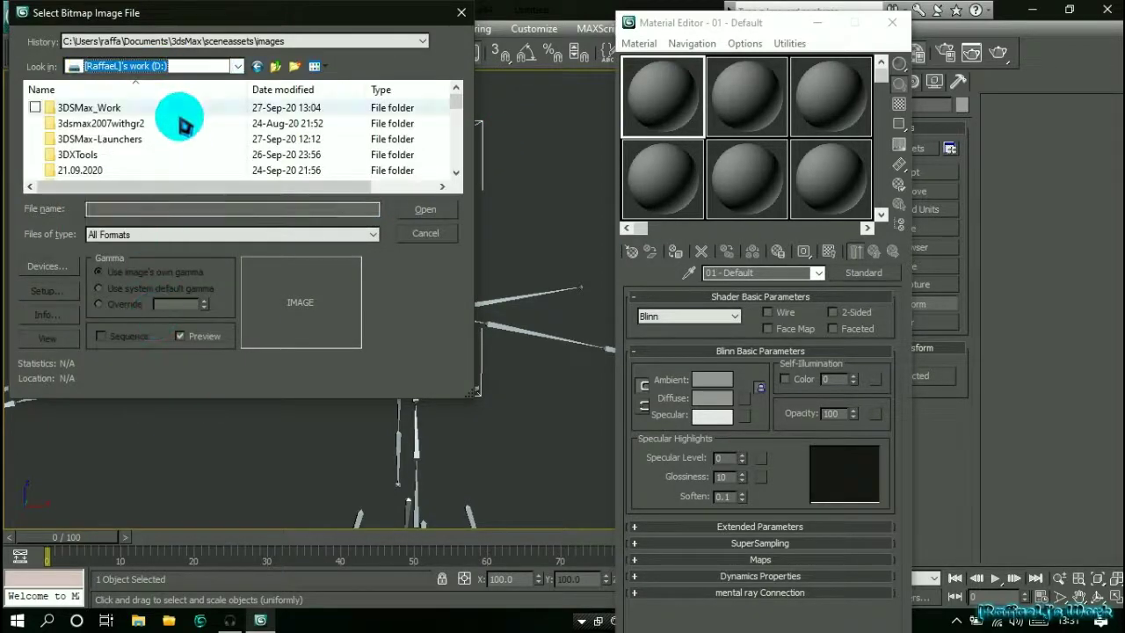
scroll(184, 110, "down", 5)
left_click(110, 172)
double_click(110, 172)
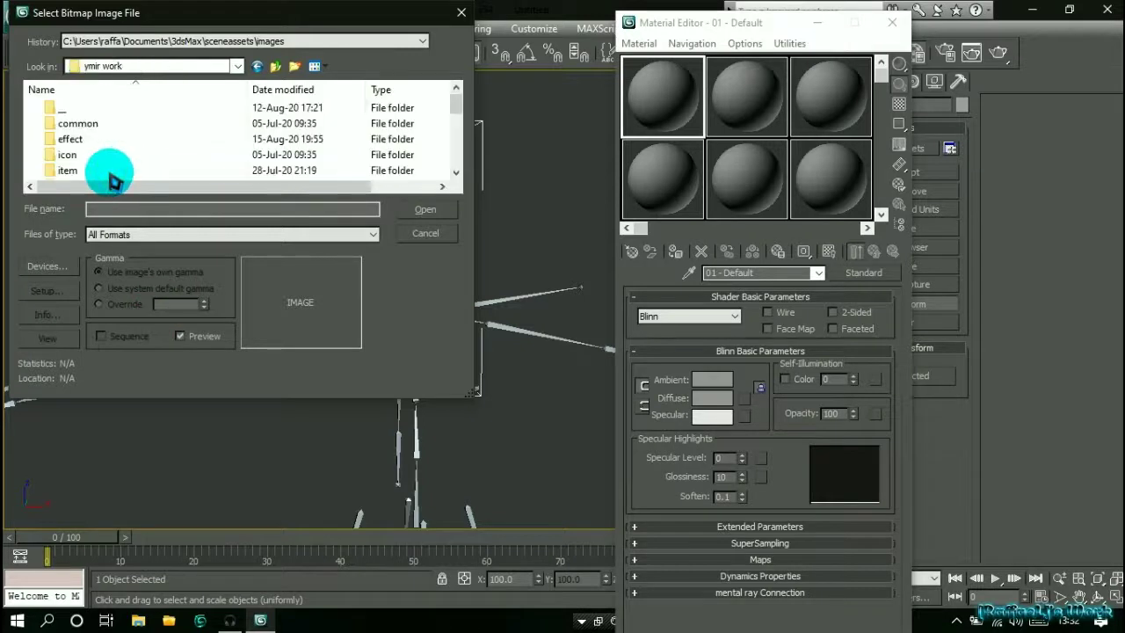
scroll(113, 148, "down", 5)
double_click(111, 141)
scroll(109, 146, "down", 3)
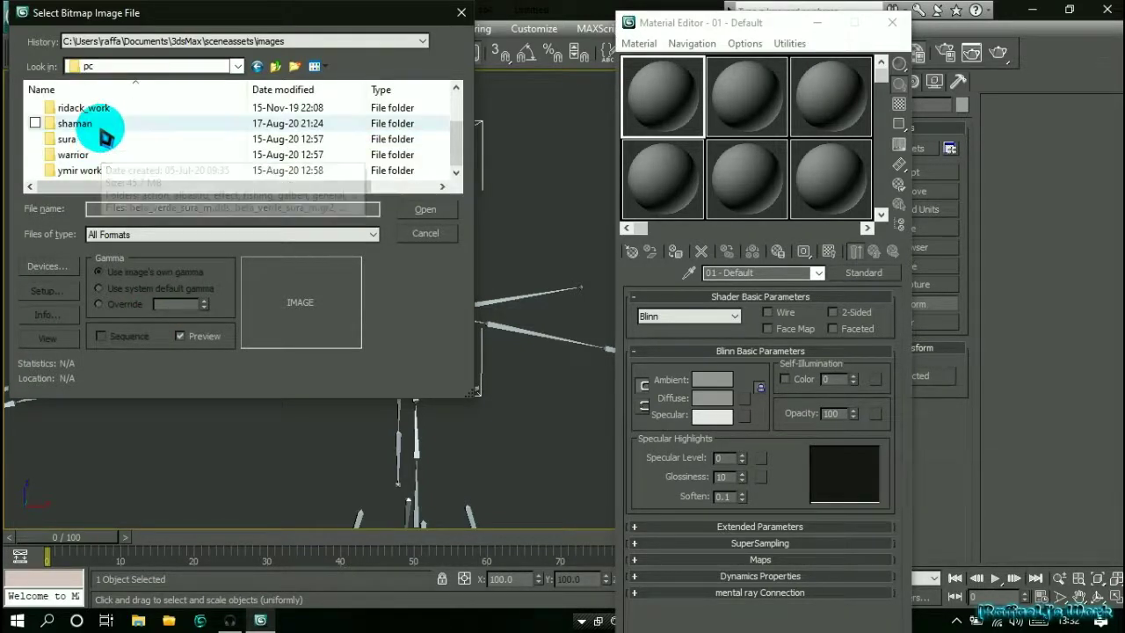
double_click(100, 125)
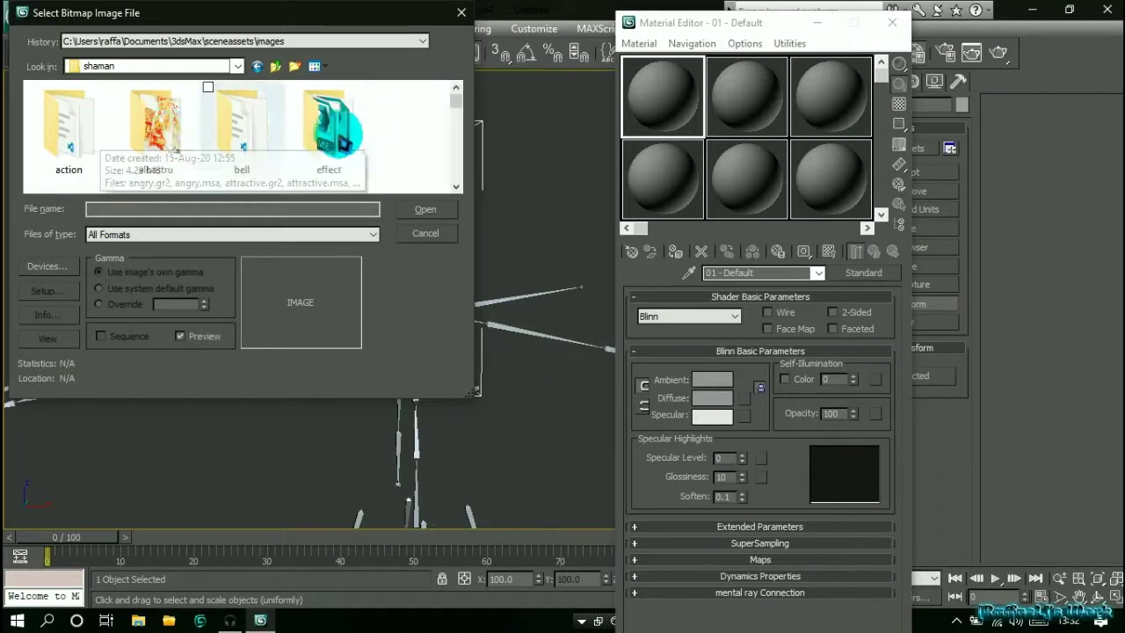
Step: Load hairstyle.dds from the shaman's hair folder as the diffuse bitmap
scroll(339, 138, "down", 3)
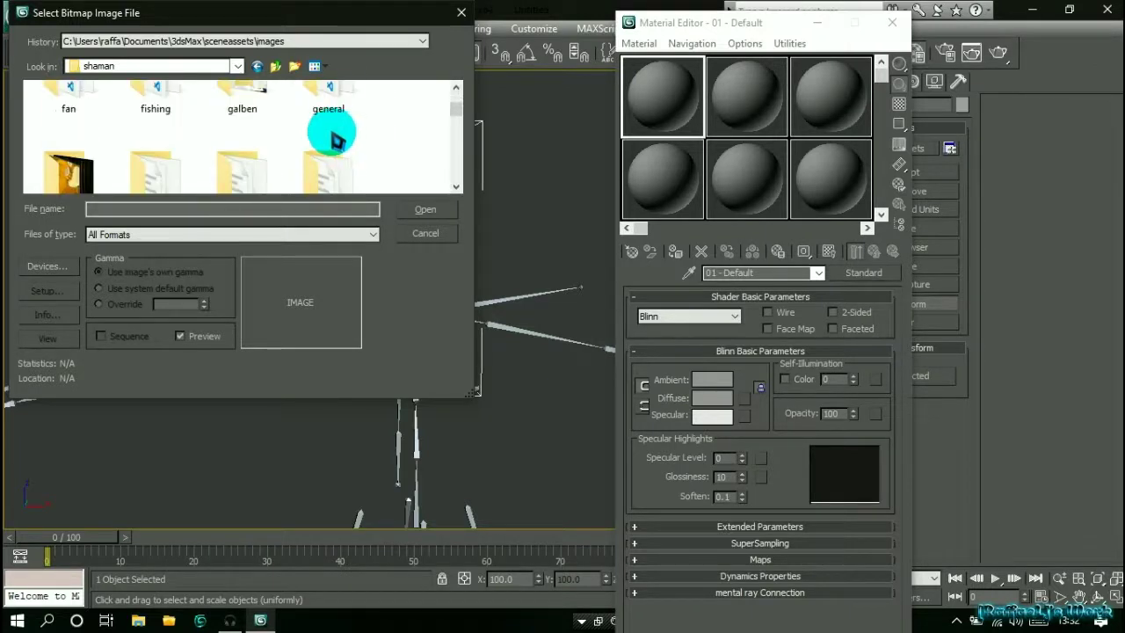
scroll(328, 138, "down", 2)
double_click(70, 132)
scroll(231, 118, "down", 12)
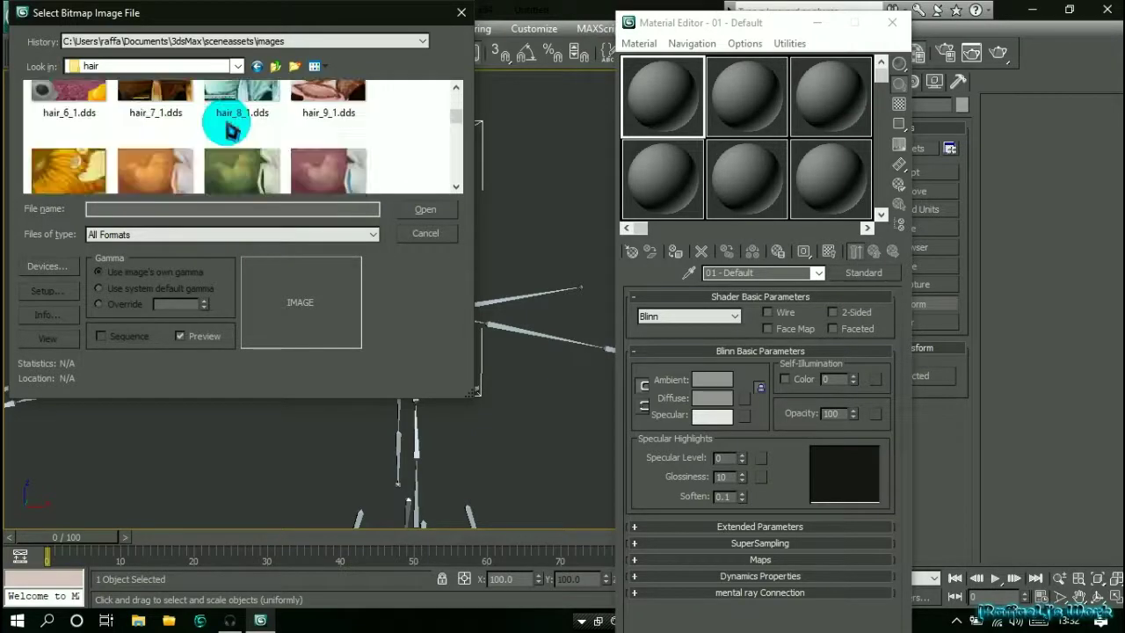
left_click_drag(456, 138, 457, 170)
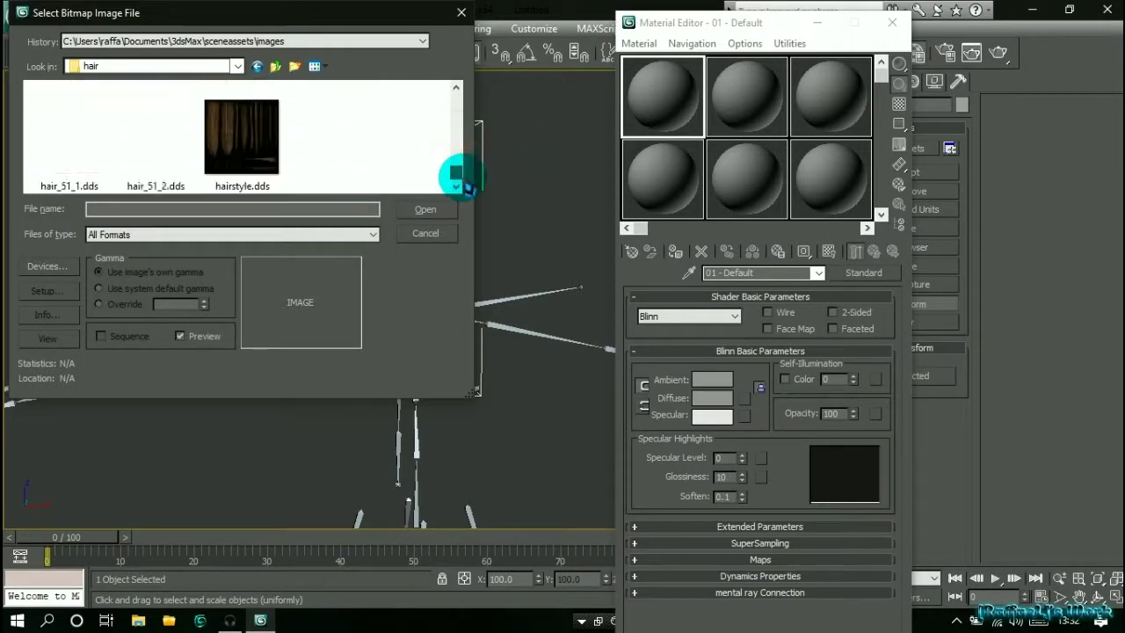
left_click(255, 145)
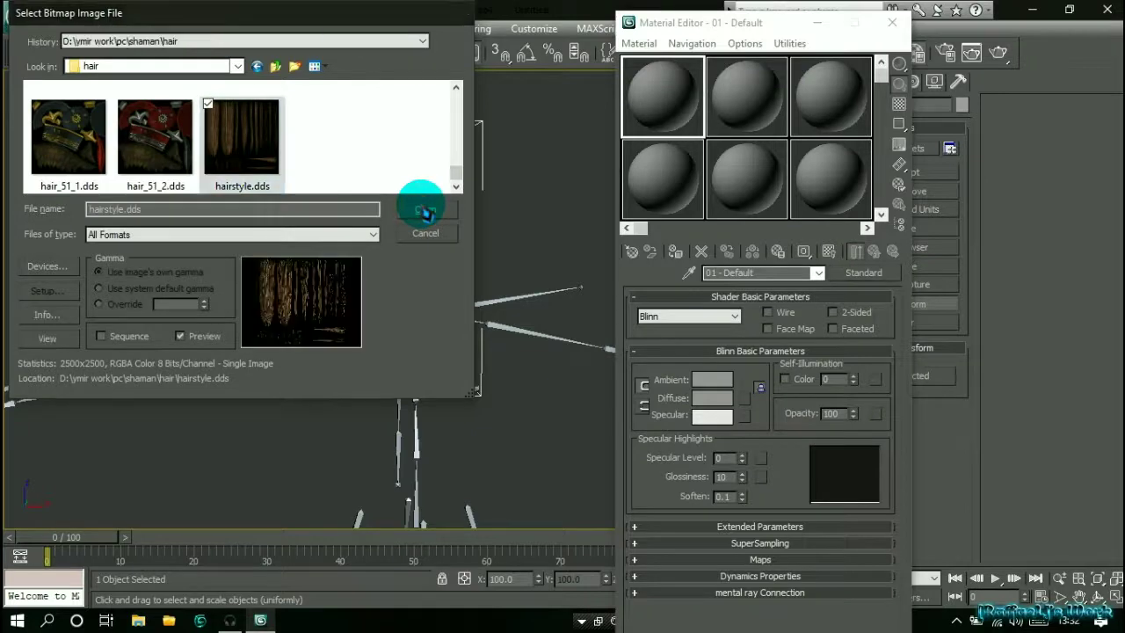
left_click(425, 209)
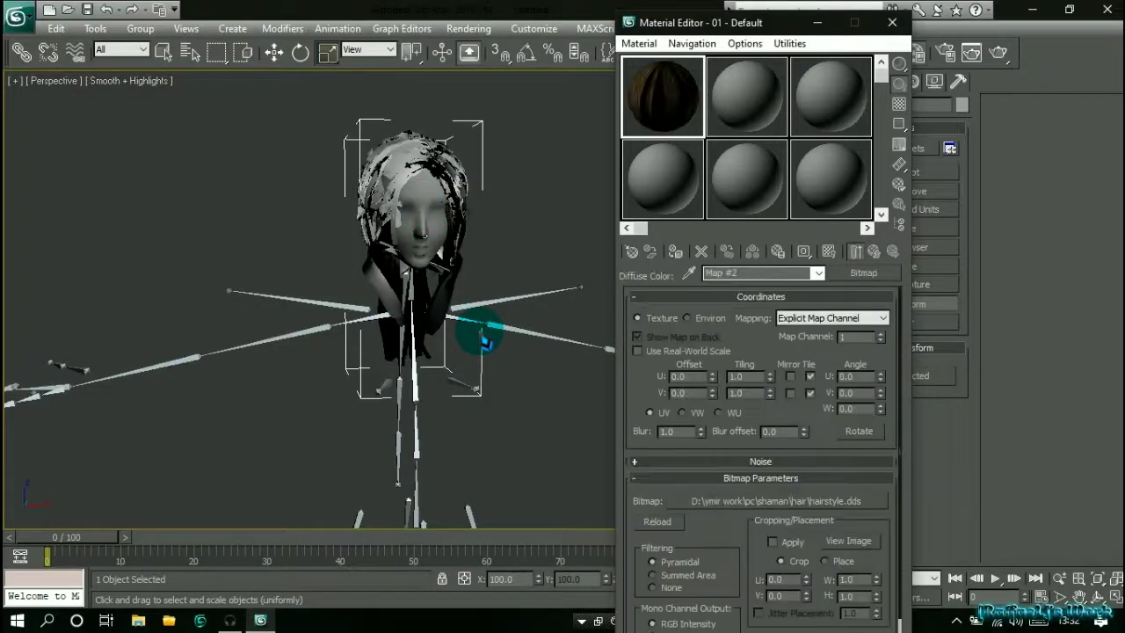
Step: Assign the material to the hair mesh, show its texture in the viewport and close the Material Editor
left_click(675, 252)
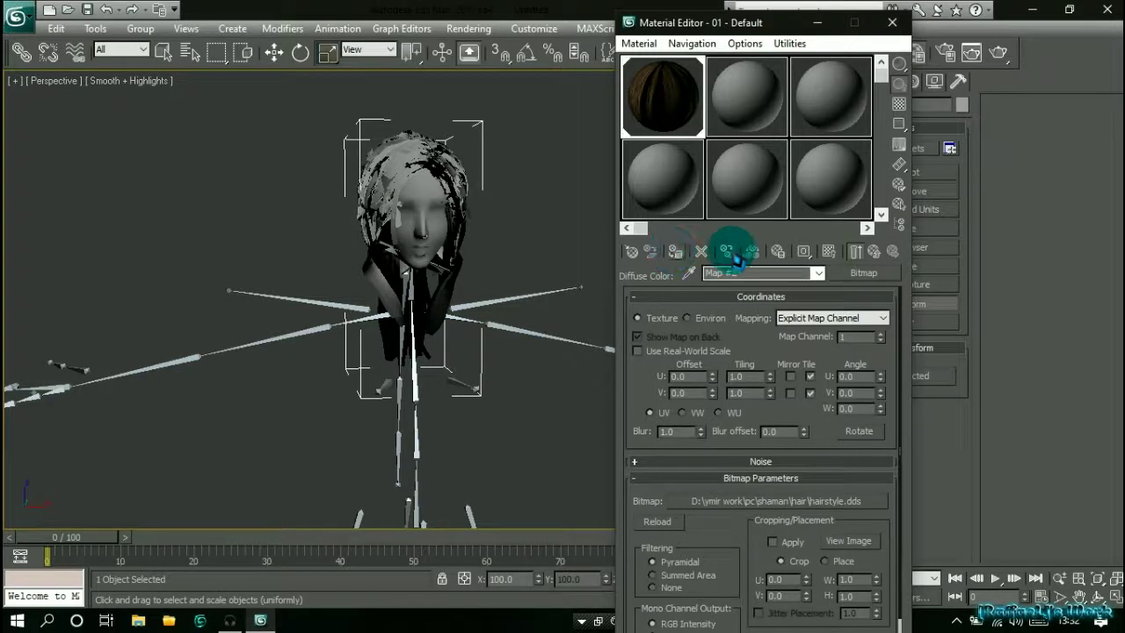
left_click(829, 252)
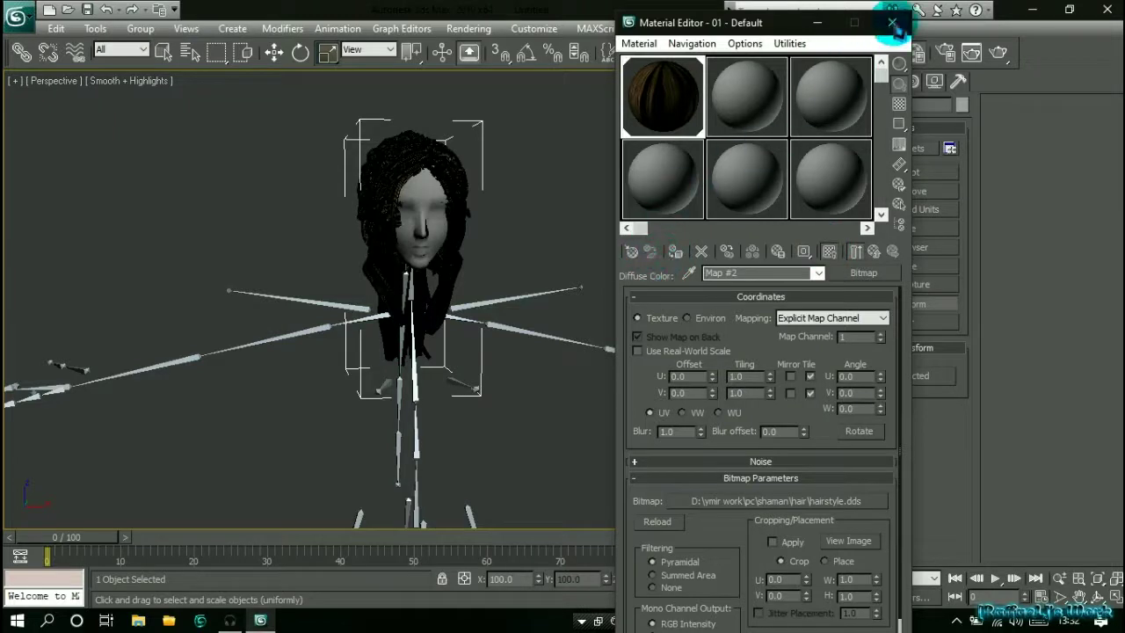
left_click(893, 21)
scroll(582, 246, "up", 2)
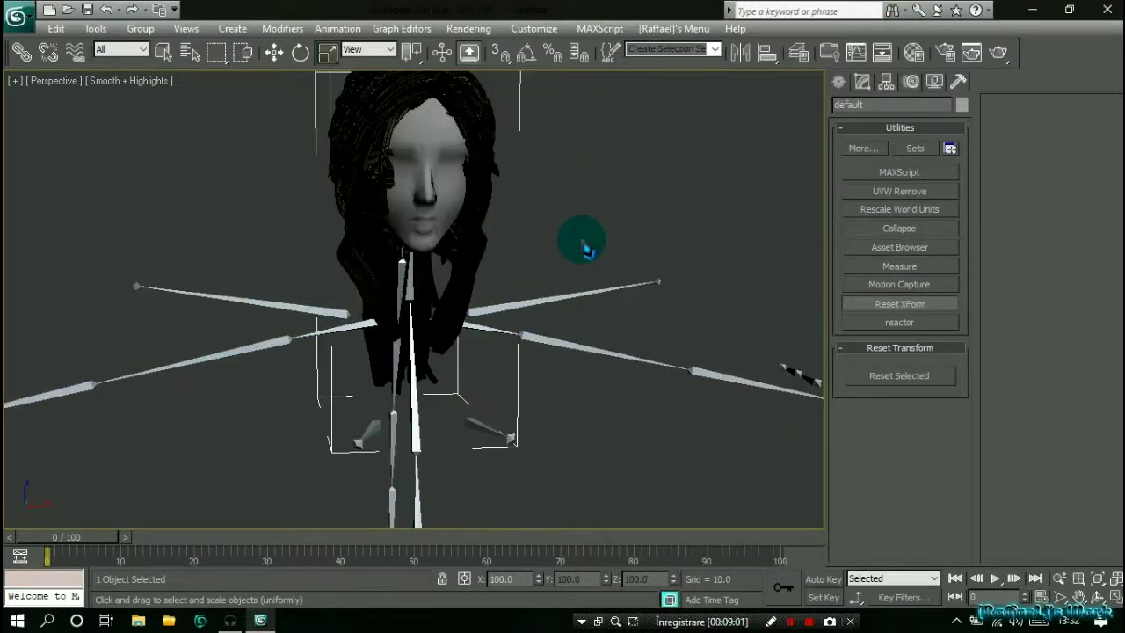
mouse_move(605, 225)
middle_mouse_down("alt")
mouse_move(569, 222)
mouse_move(594, 221)
middle_mouse_up("alt")
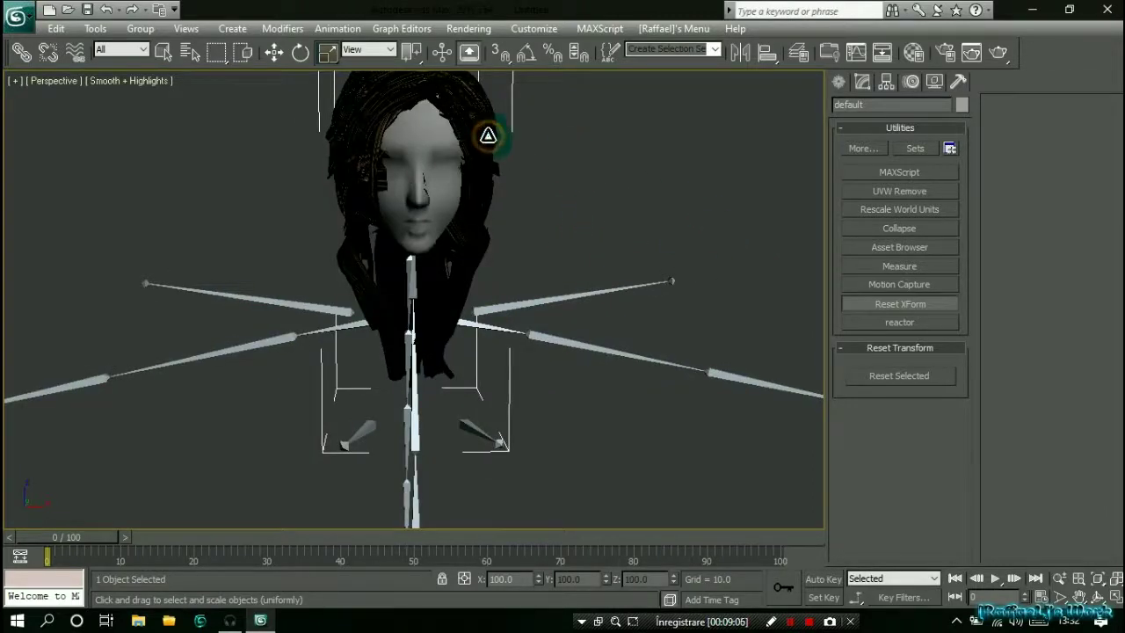
Step: Collapse the hair mesh's XForm modifier into its Editable Mesh
left_click(164, 50)
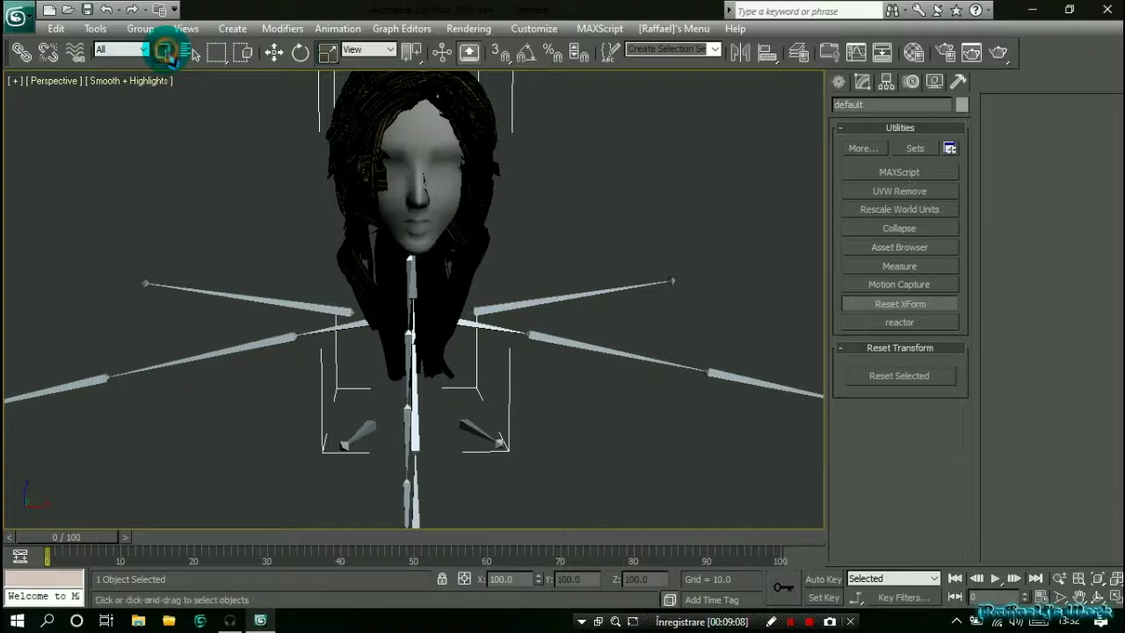
left_click(863, 82)
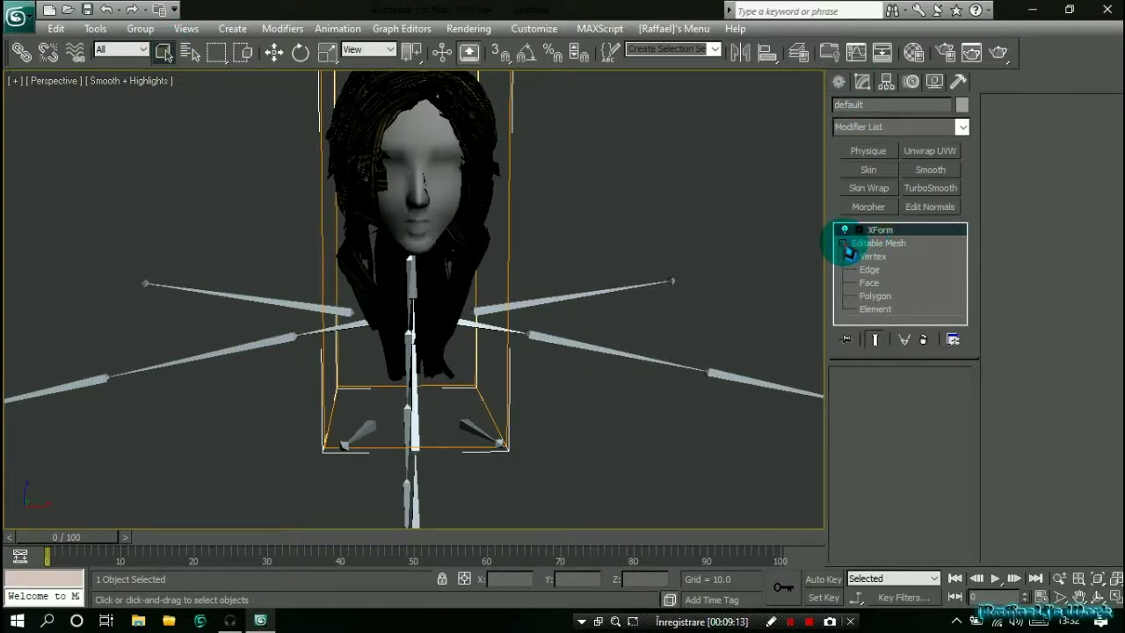
right_click(870, 243)
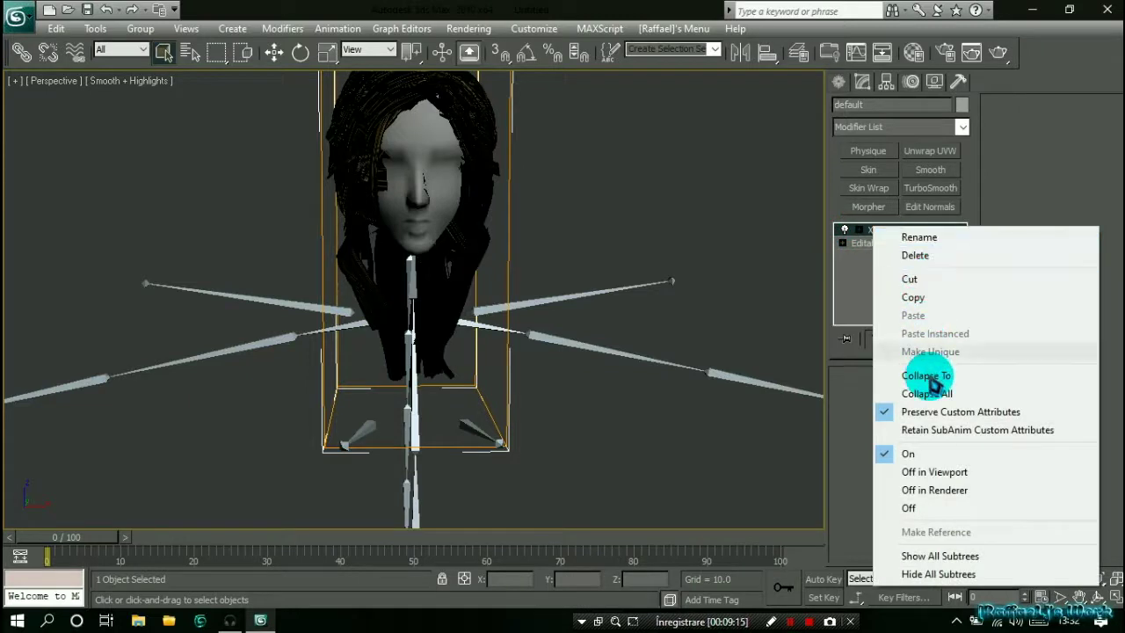
left_click(927, 377)
left_click(645, 379)
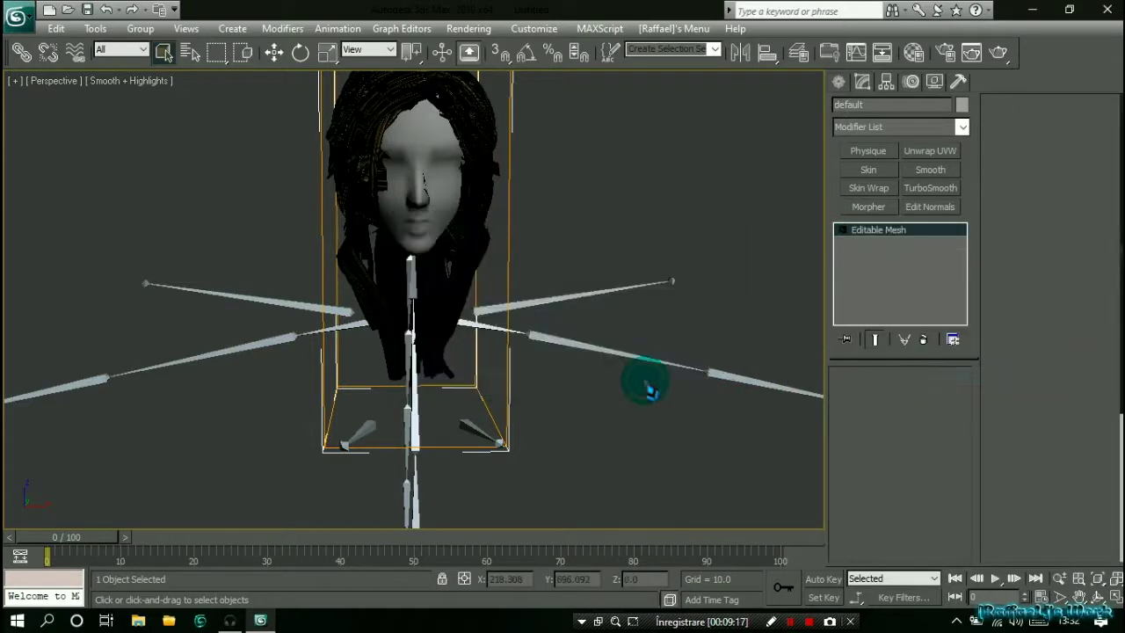
left_click(922, 401)
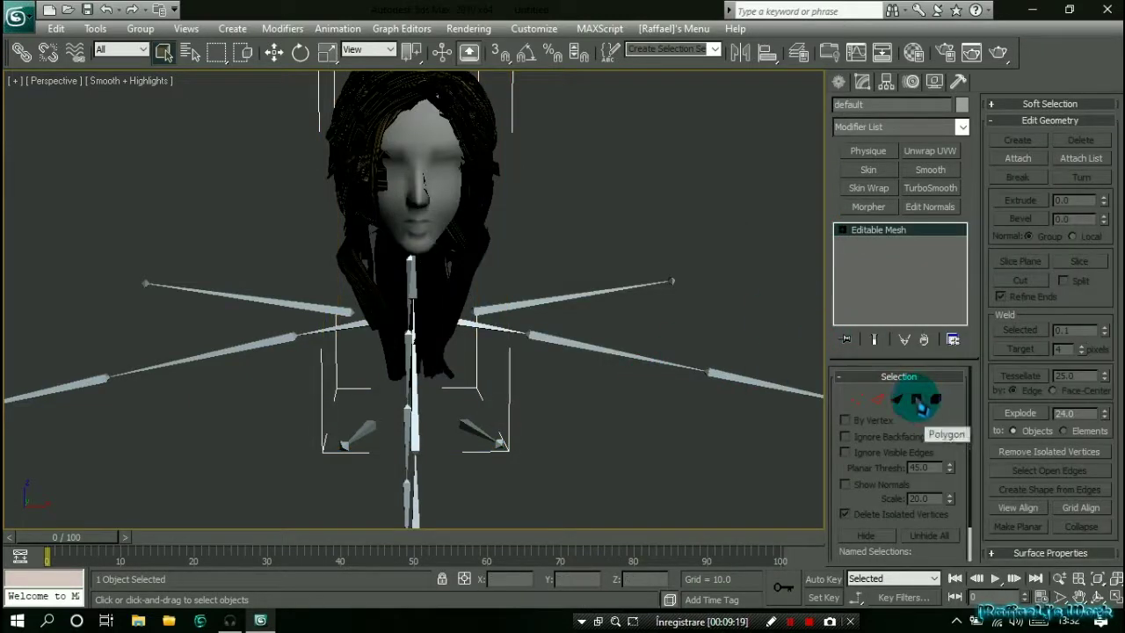
left_click(916, 400)
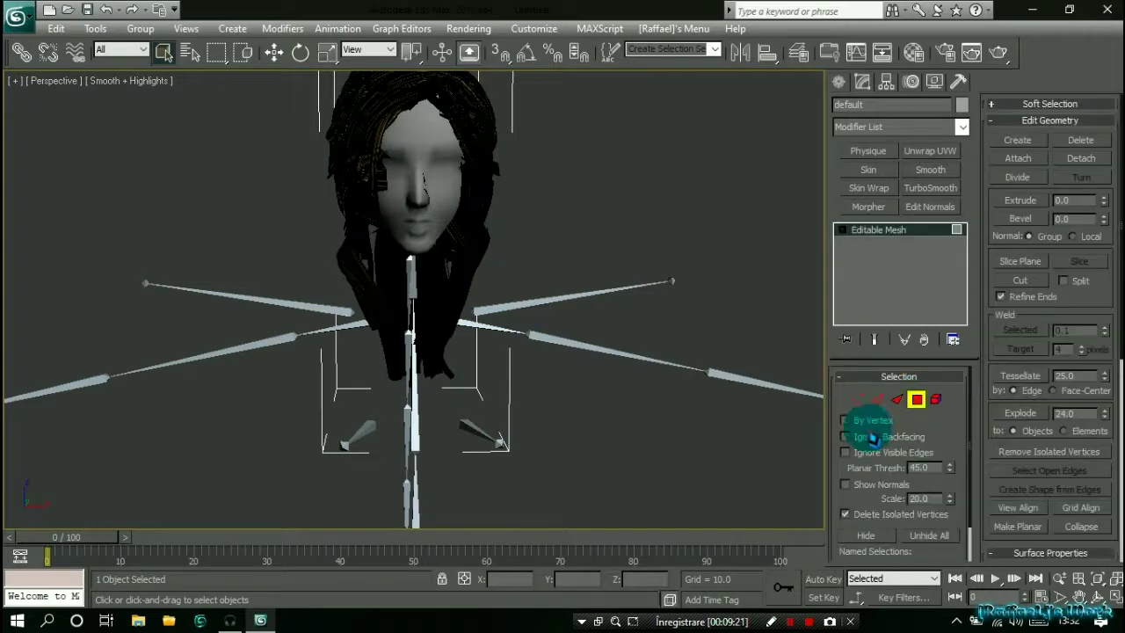
left_click(857, 438)
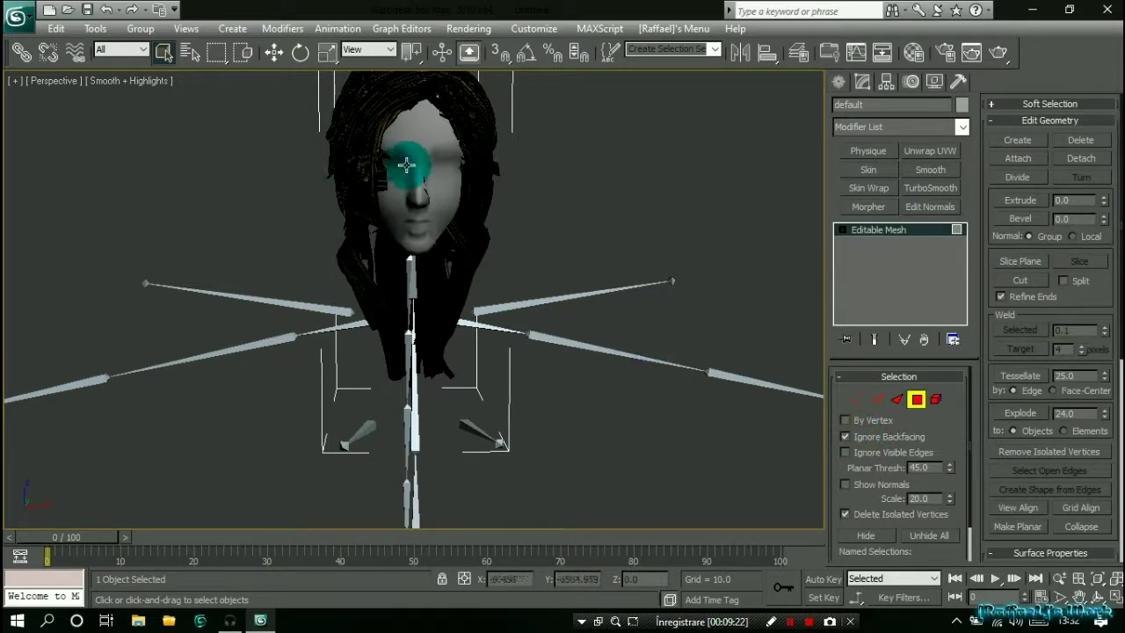
left_click_drag(406, 165, 444, 226)
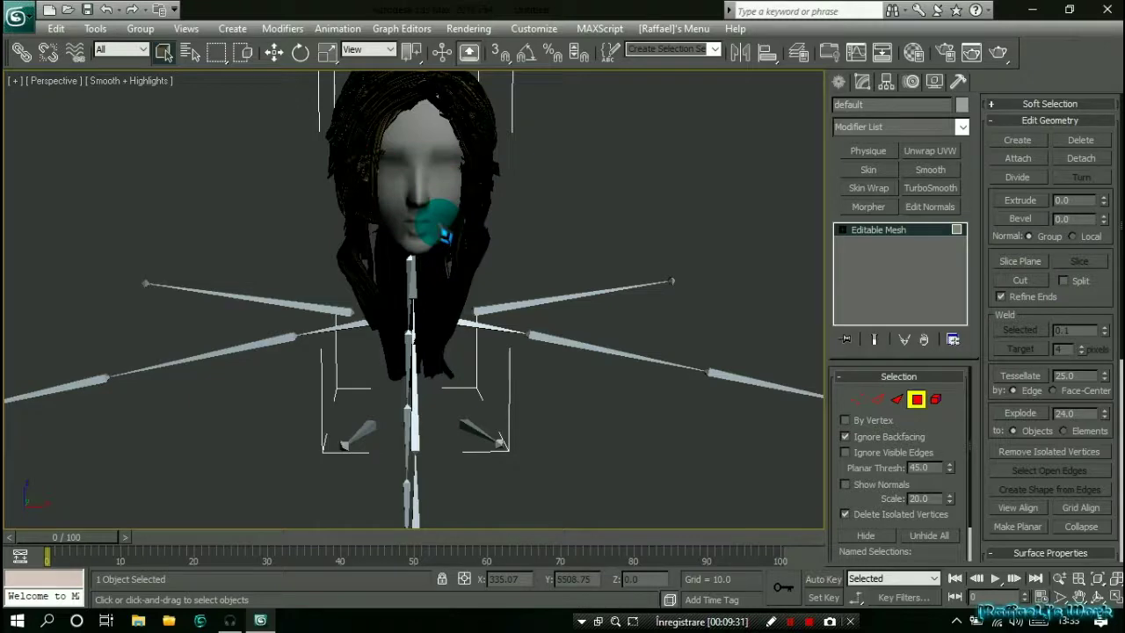
key("4")
scroll(572, 196, "up", 5)
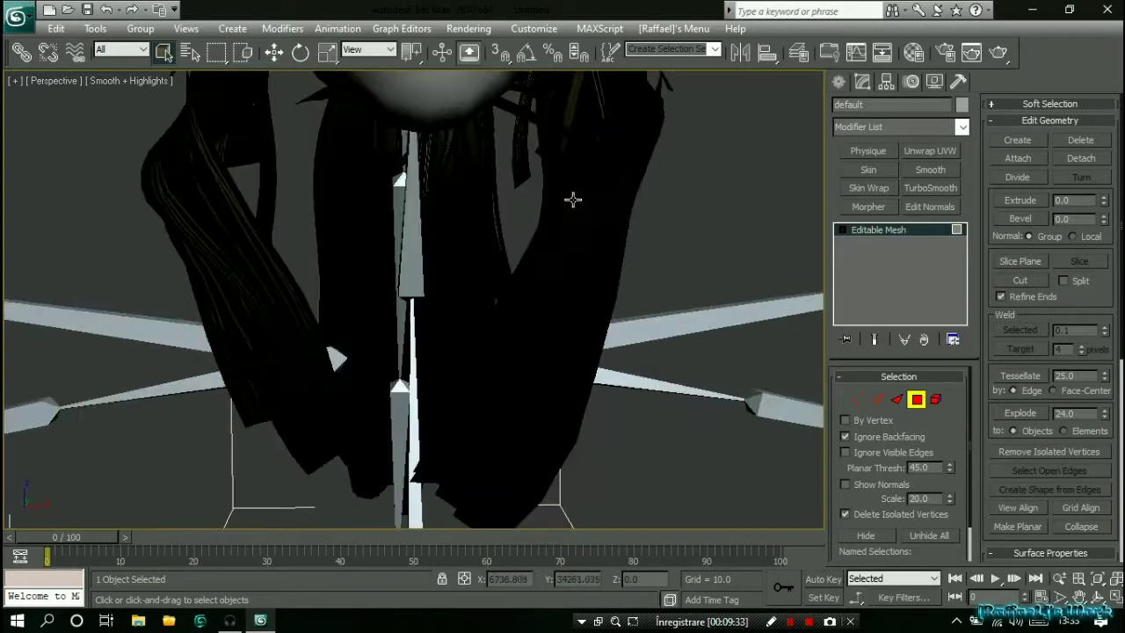
mouse_move(572, 196)
middle_mouse_down("alt")
mouse_move(389, 218)
mouse_move(346, 205)
mouse_move(385, 208)
mouse_move(307, 204)
mouse_move(477, 220)
mouse_move(578, 205)
middle_mouse_up("alt")
left_click(917, 399)
left_click(845, 395)
key("z")
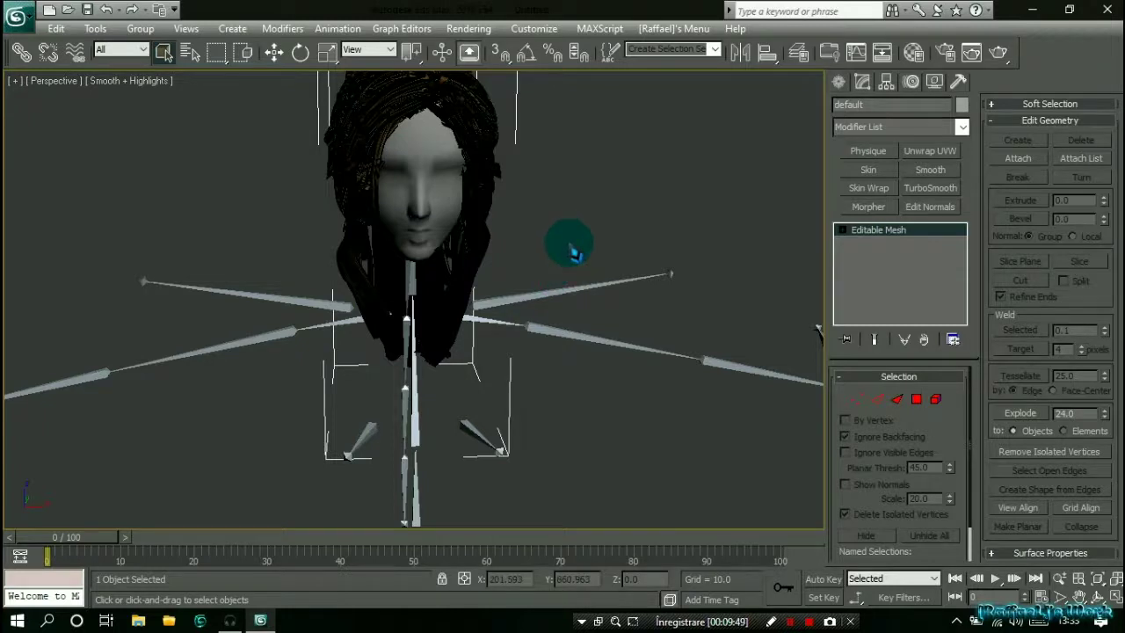
Step: Apply a Skin modifier to the hair mesh and add the bones Bip01 HeadNub and Bip01 Head
left_click(882, 176)
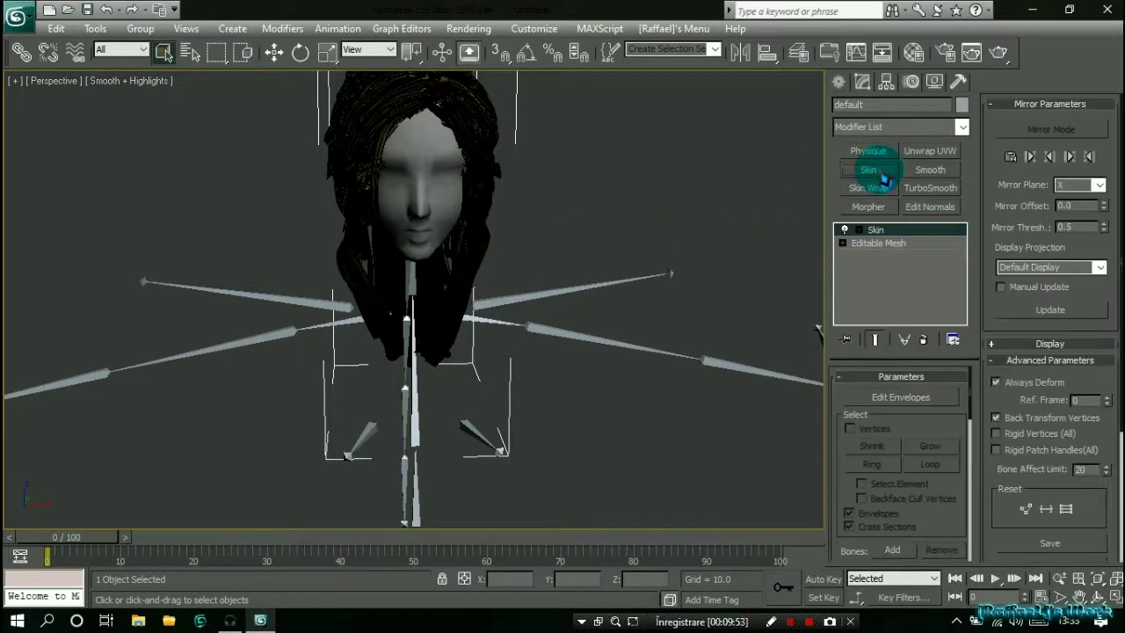
left_click_drag(975, 406, 957, 429)
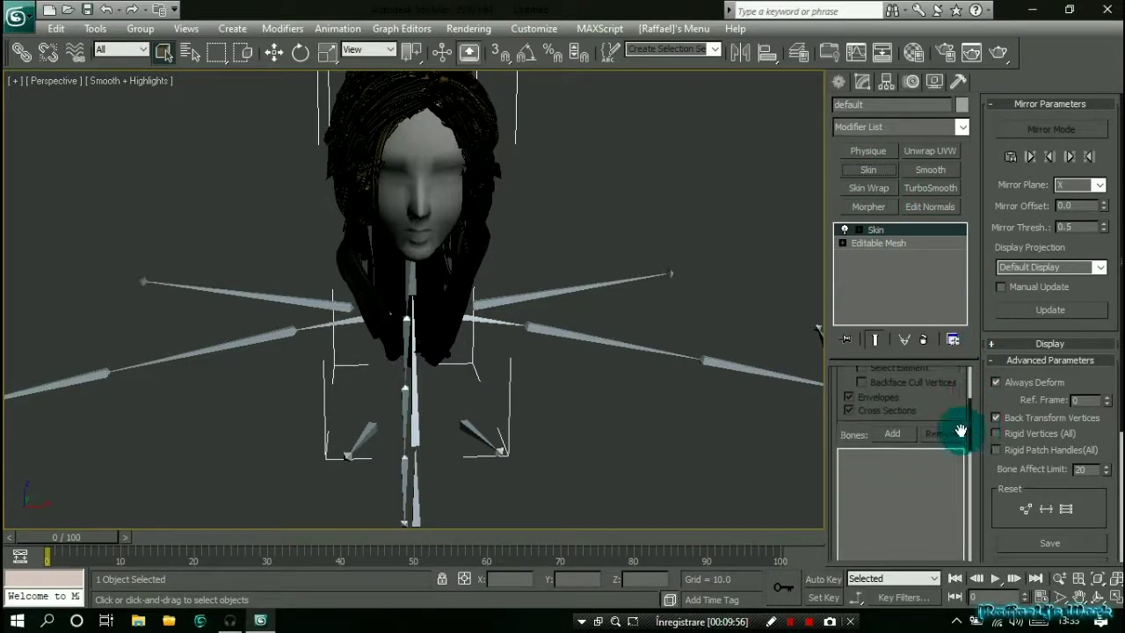
left_click(905, 439)
scroll(213, 301, "down", 10)
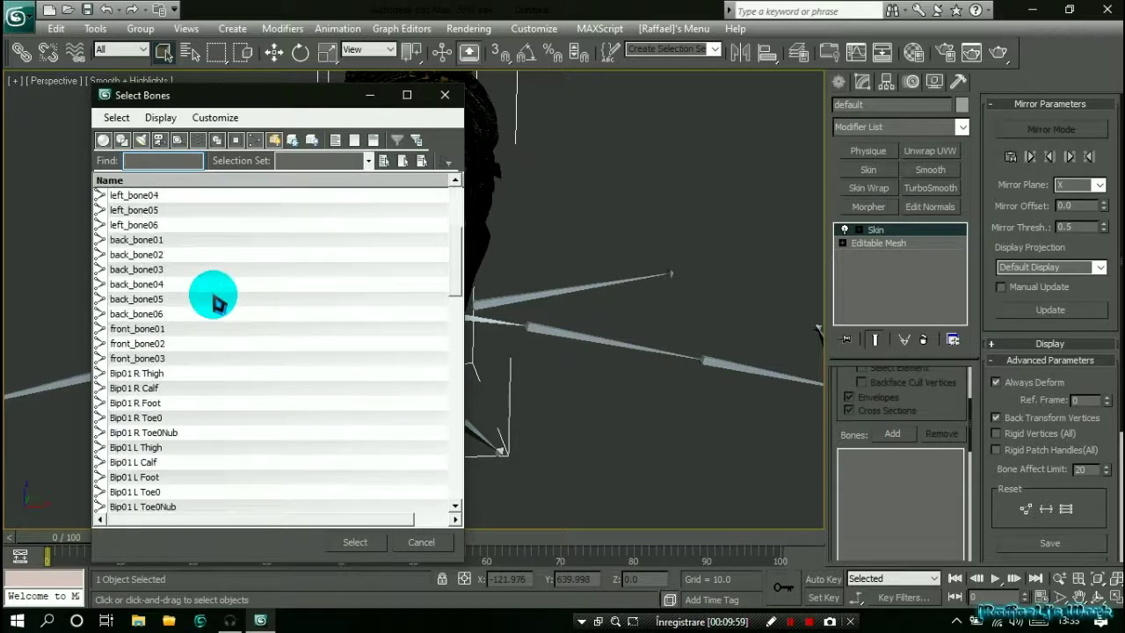
scroll(214, 301, "down", 15)
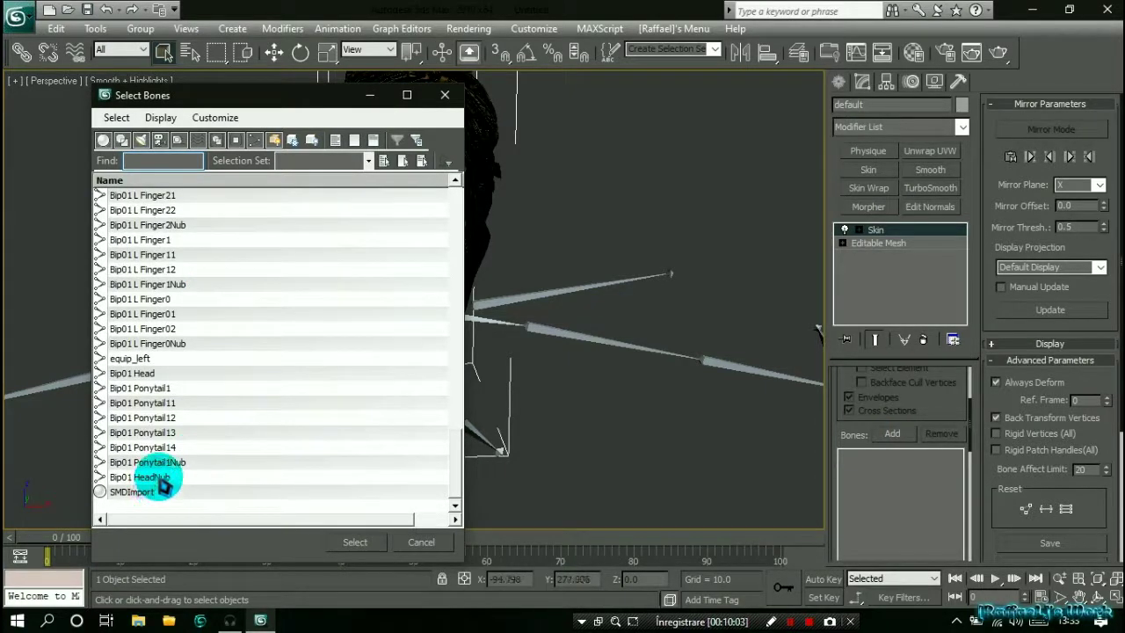
left_click(161, 478)
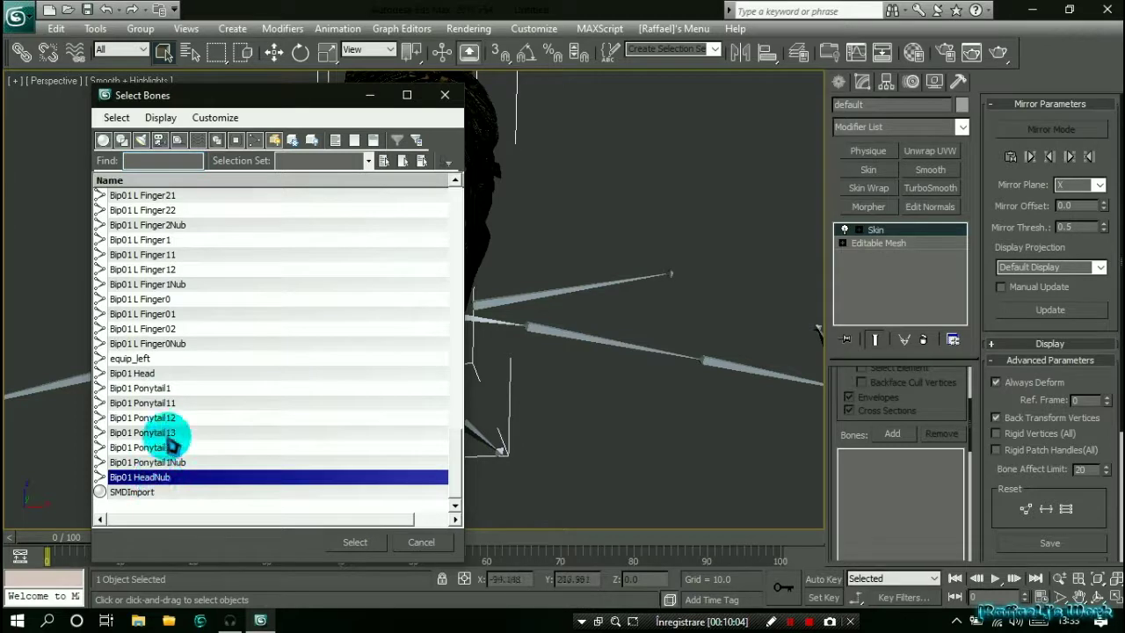
left_click(154, 377, "ctrl")
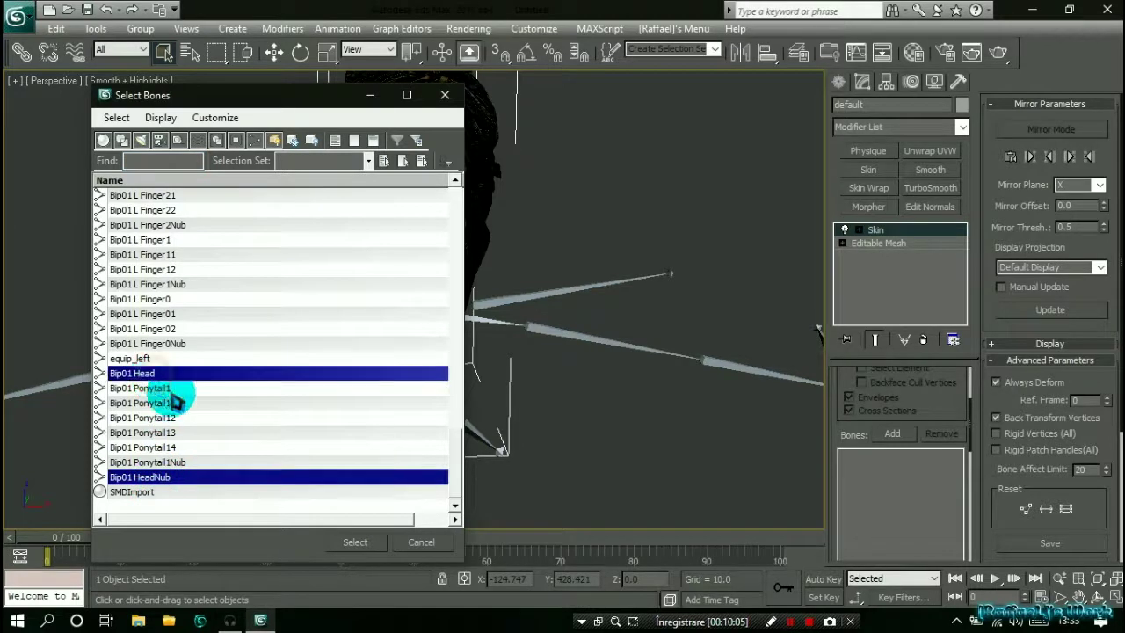
left_click(358, 542)
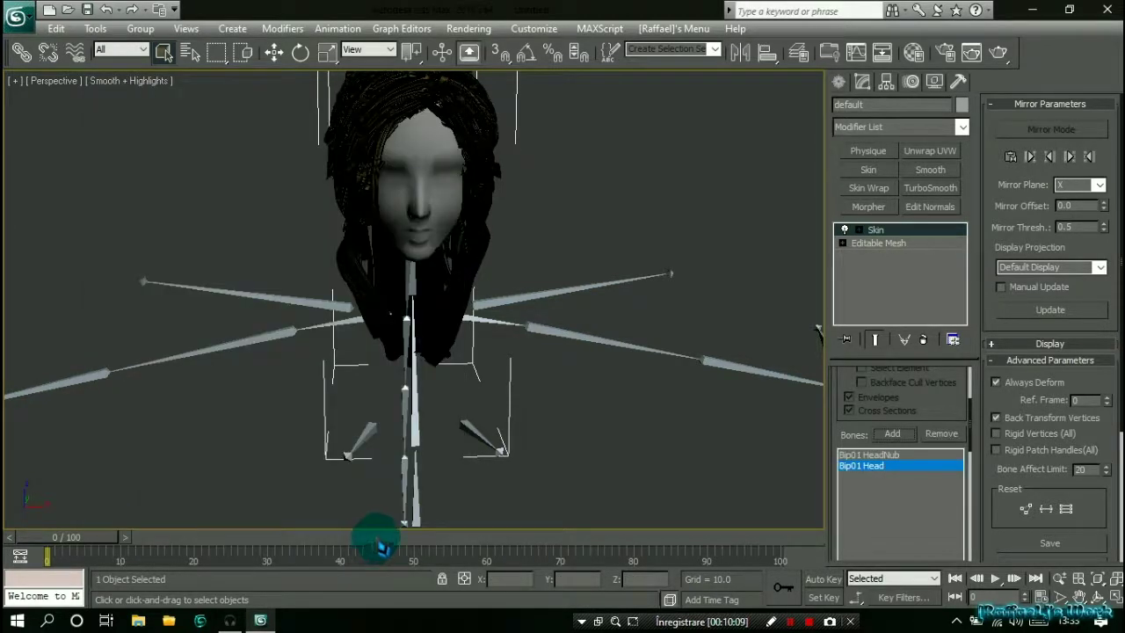
left_click(741, 433)
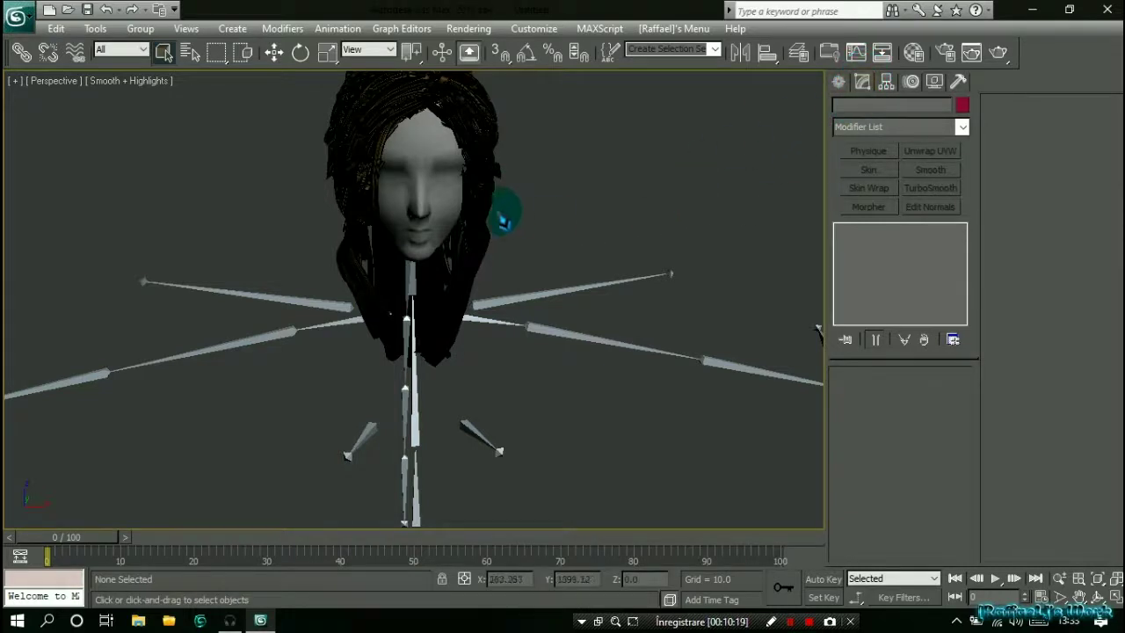
left_click(471, 208)
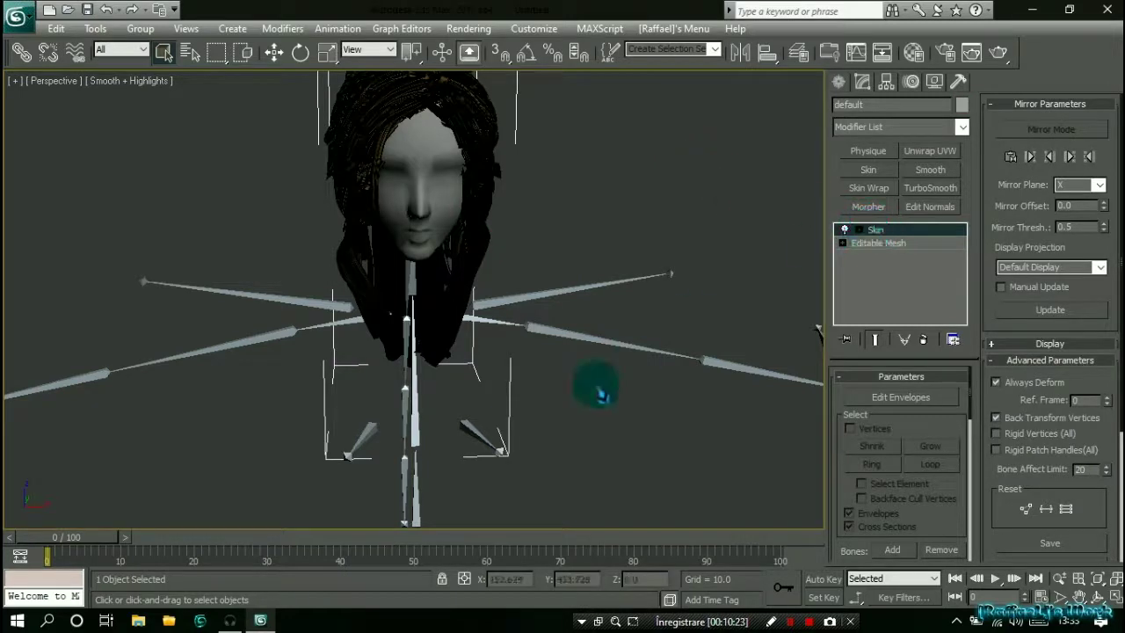
scroll(601, 394, "down", 10)
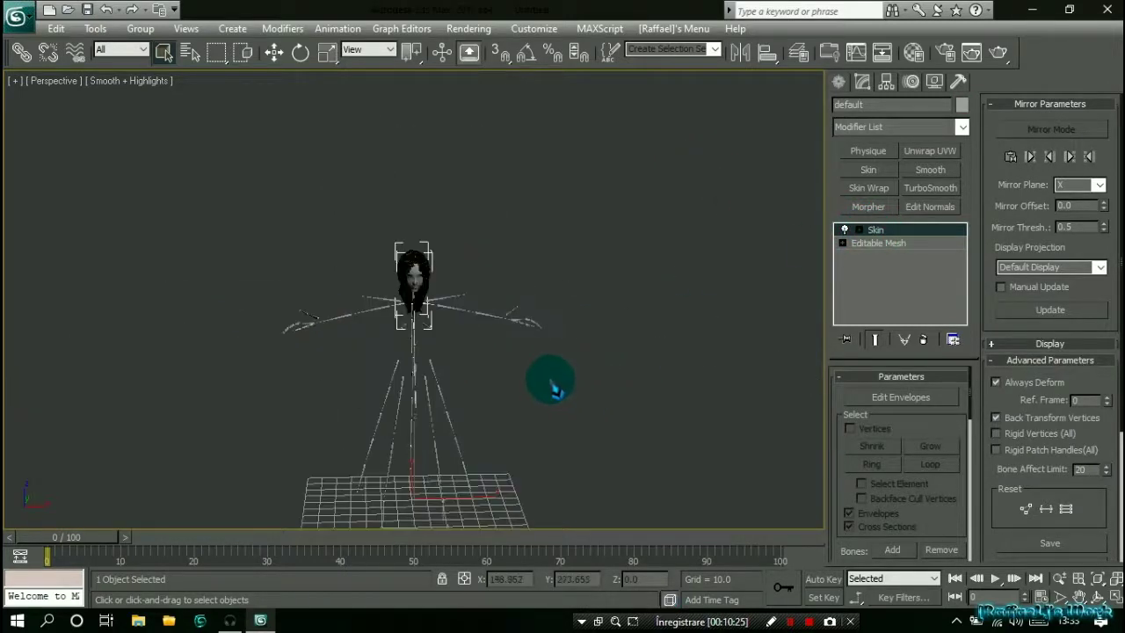
left_click(515, 376)
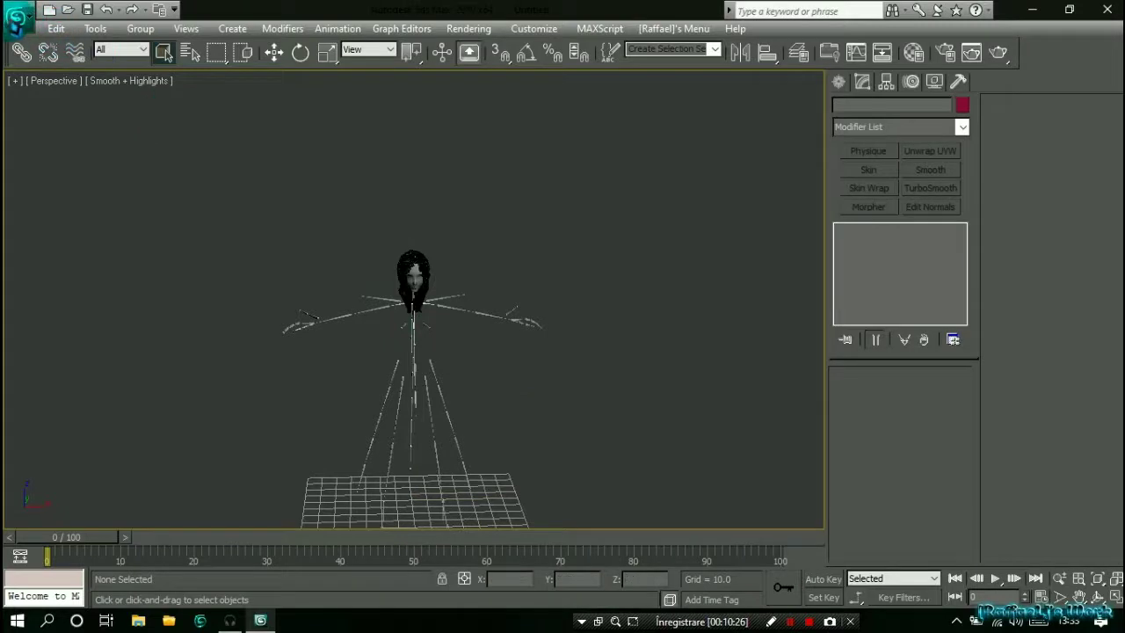
left_click(18, 17)
left_click(545, 393)
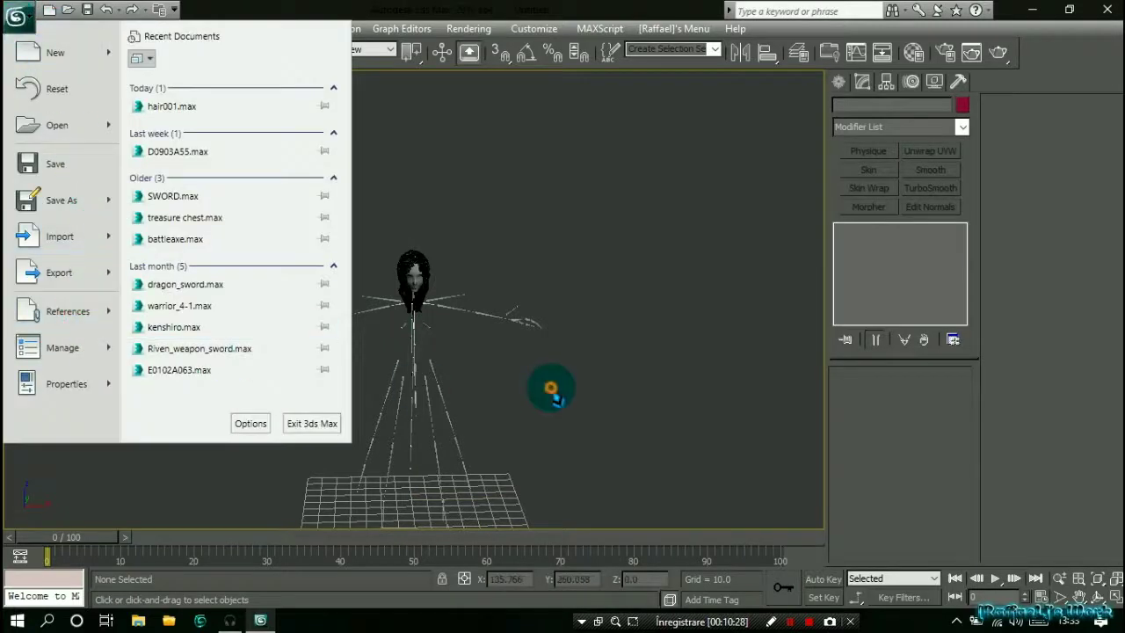
scroll(554, 400, "up", 8)
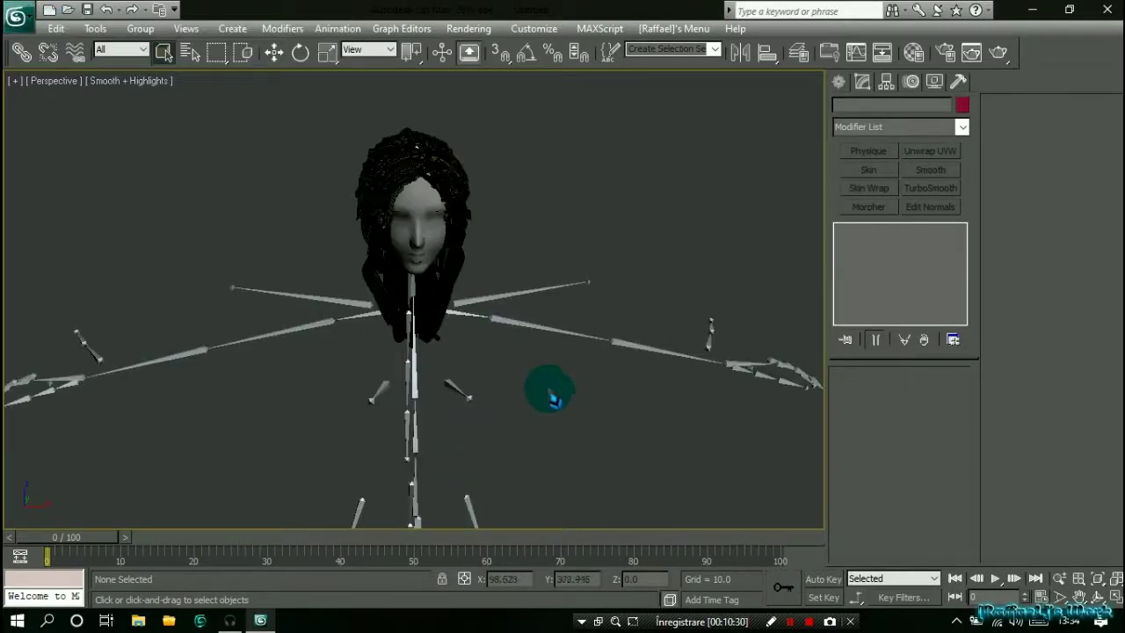
scroll(545, 202, "up", 3)
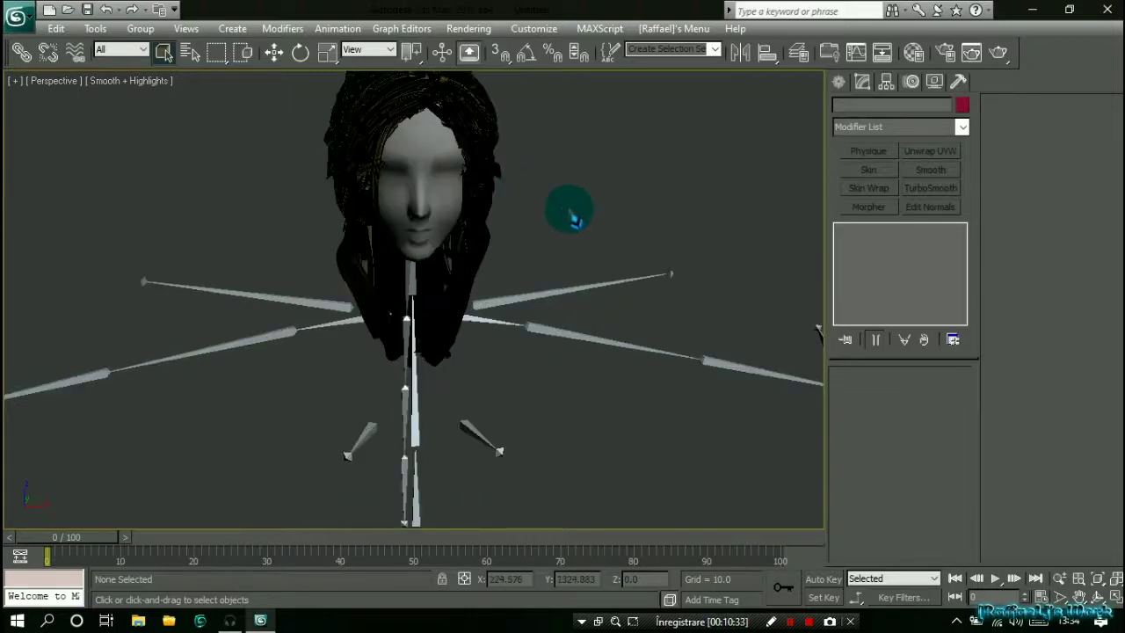
scroll(562, 231, "down", 2)
left_click(462, 208)
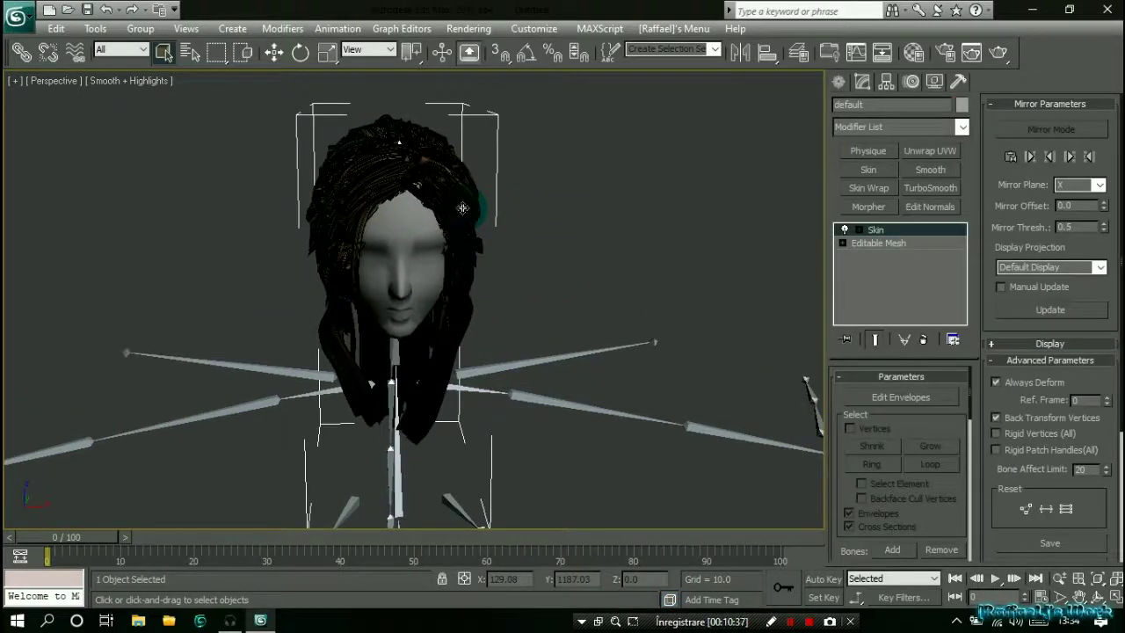
key("w")
left_click_drag(462, 207, 571, 255)
scroll(571, 255, "down", 5)
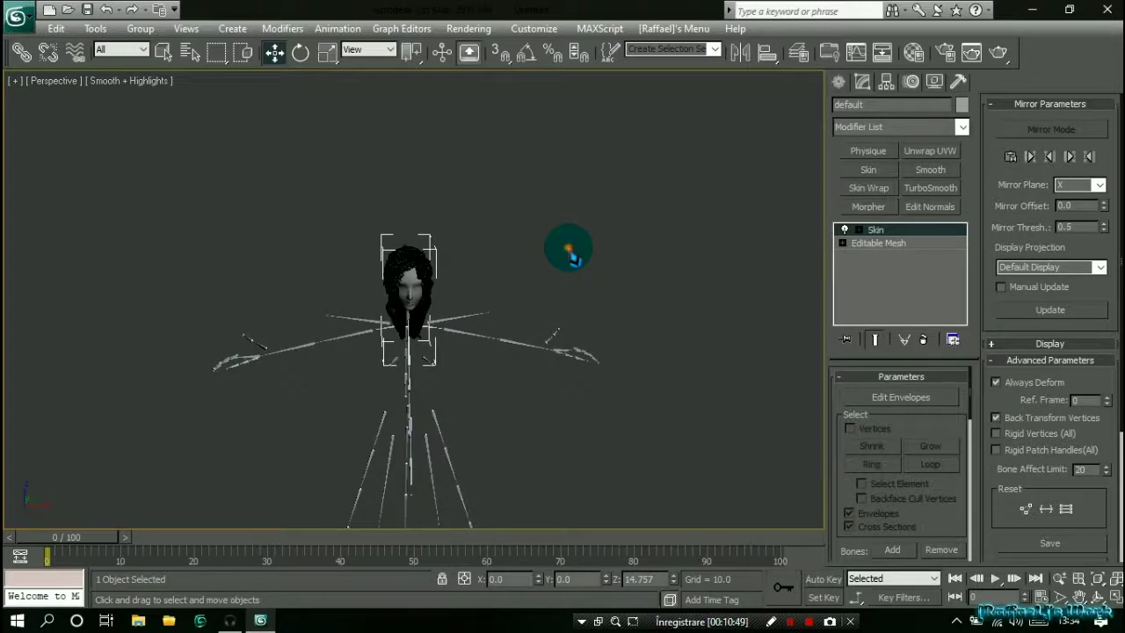
Step: Deselect everything and start exporting the scene in the Granny Run-time (*.GR2) format
left_click(572, 255)
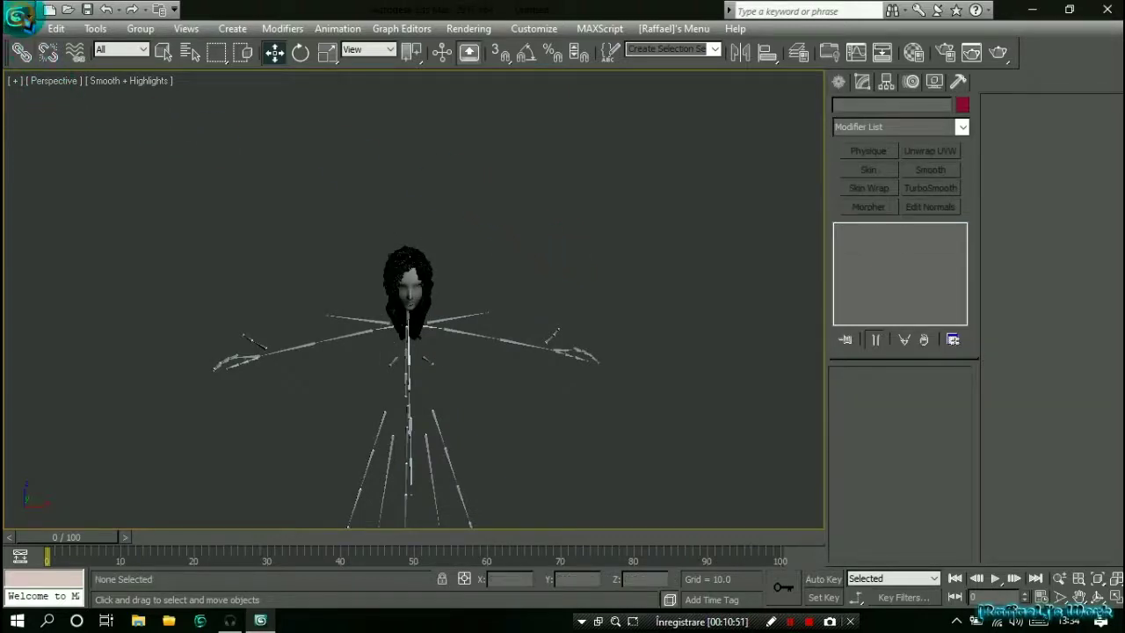
left_click(19, 14)
left_click(71, 274)
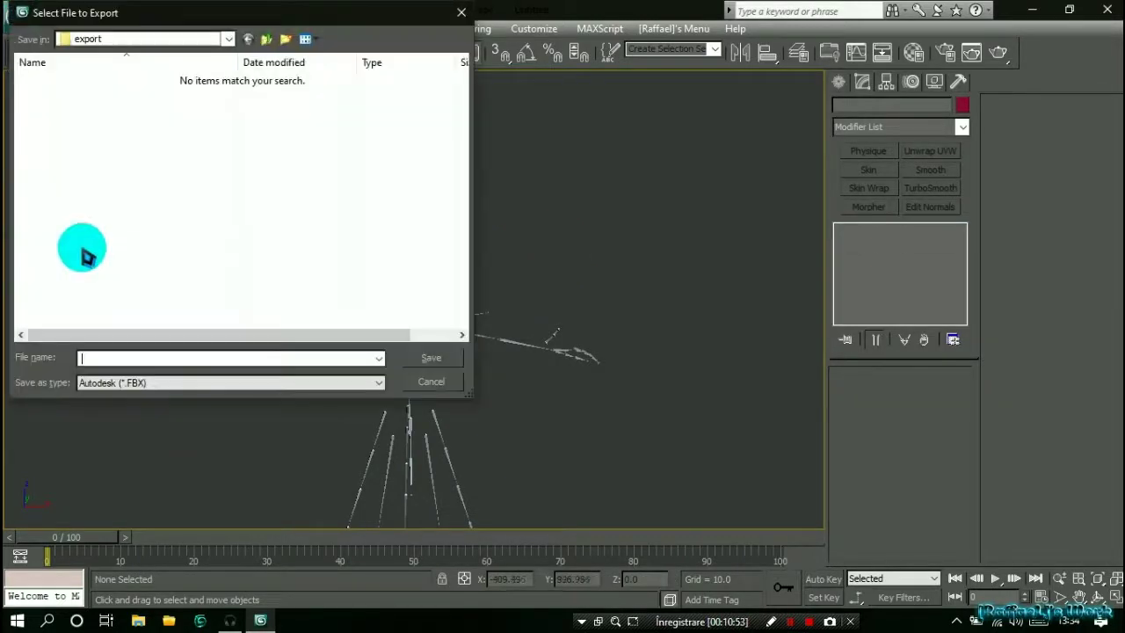
left_click(146, 382)
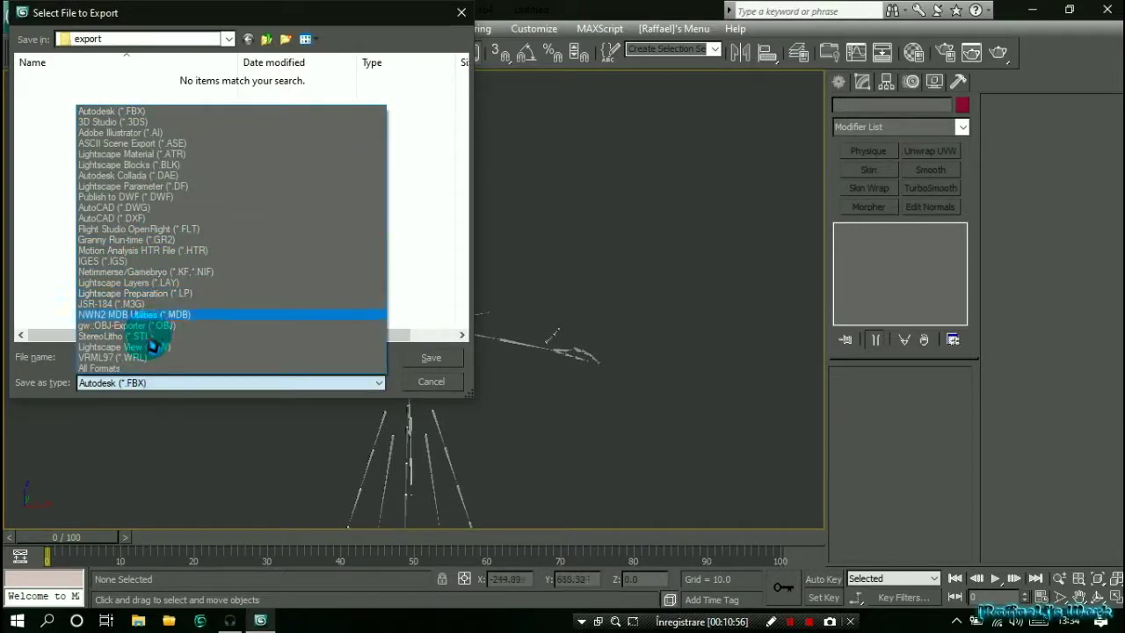
left_click(154, 240)
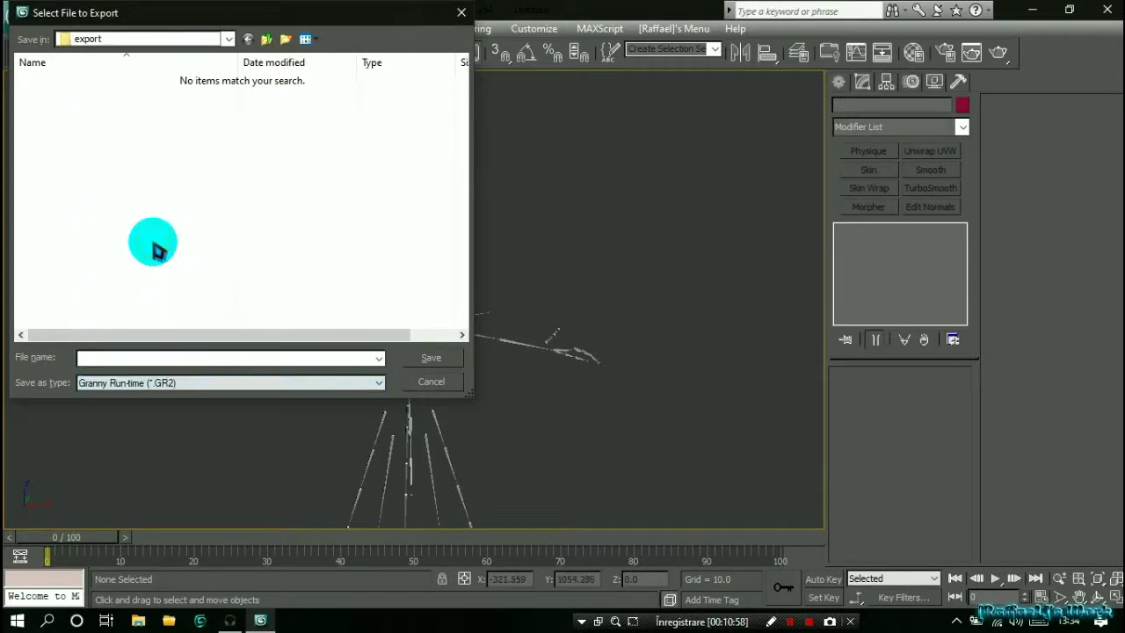
Step: Set the Desktop as the export folder and name the file sham_f_lara_hairstyle
left_click(125, 46)
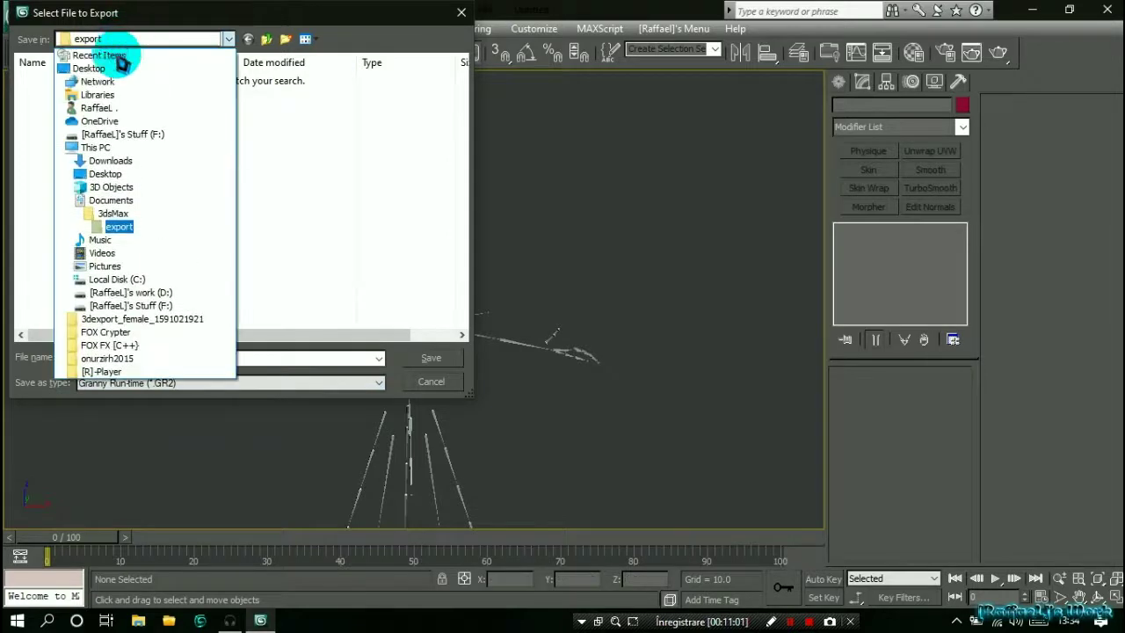
left_click(114, 67)
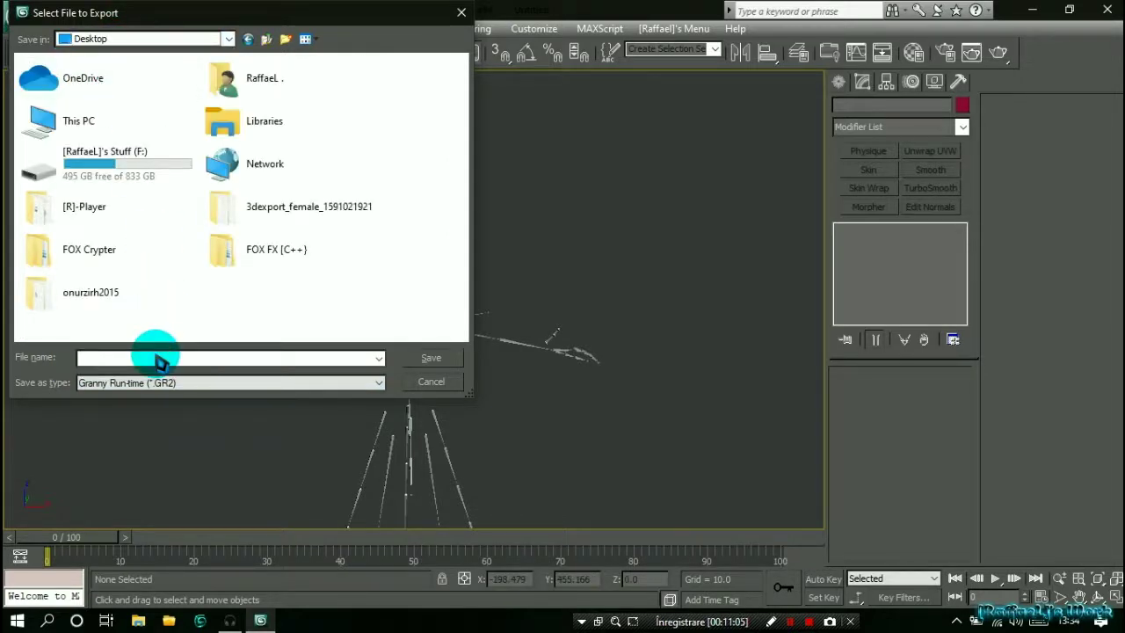
type("sham_f_lara_hairstyle.gr")
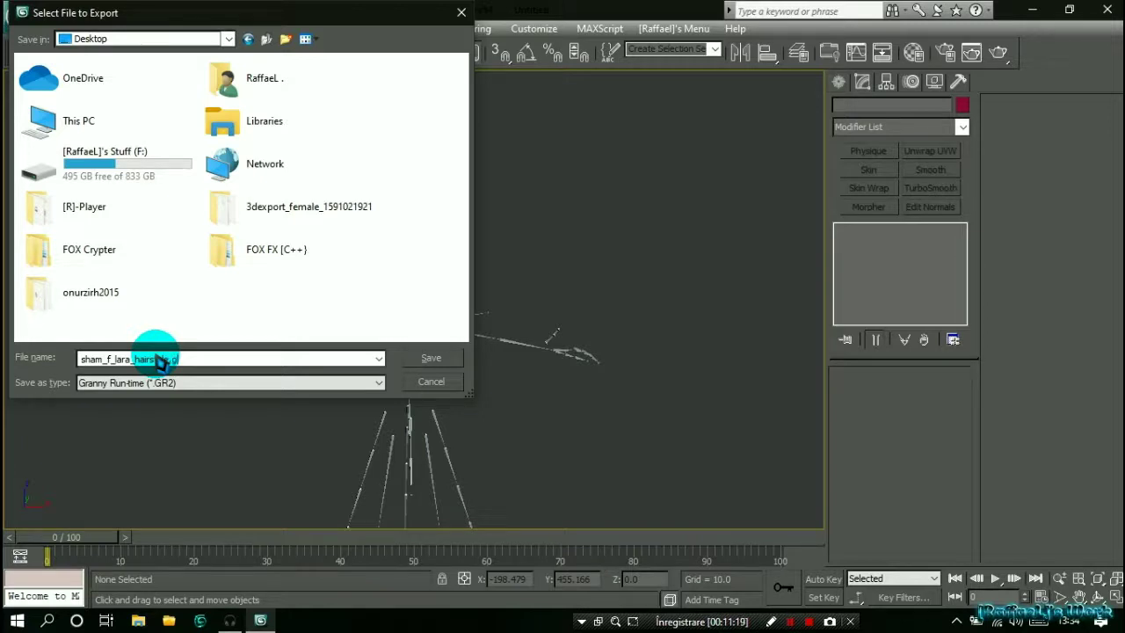
key("Return")
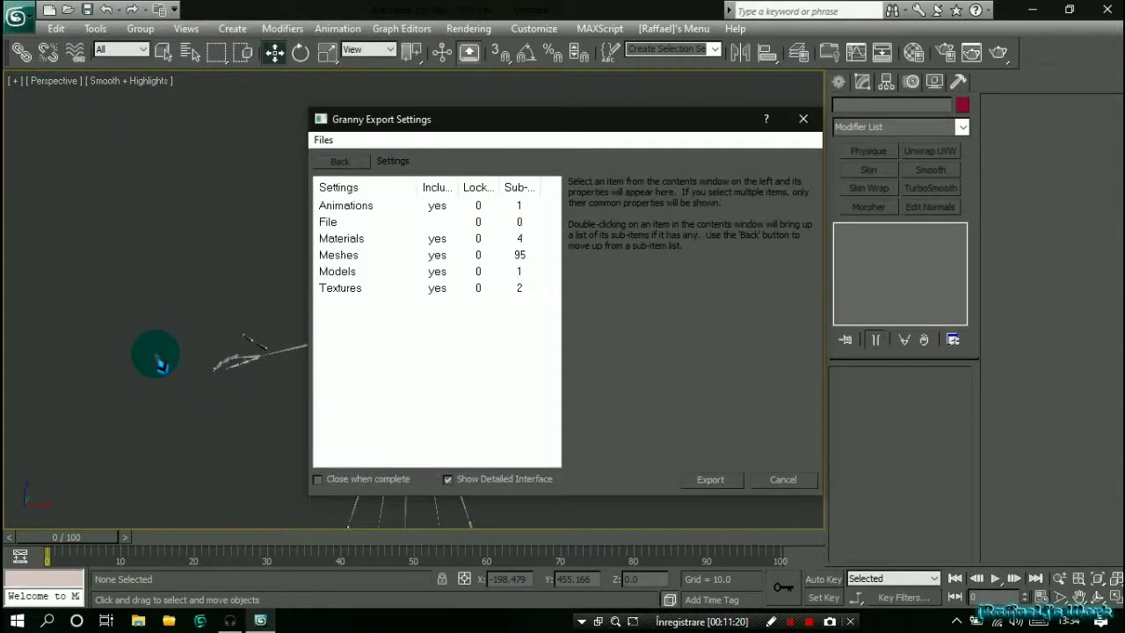
Step: Exclude all animations and all meshes, including their art tool specific data, from the Granny export
left_click(346, 207)
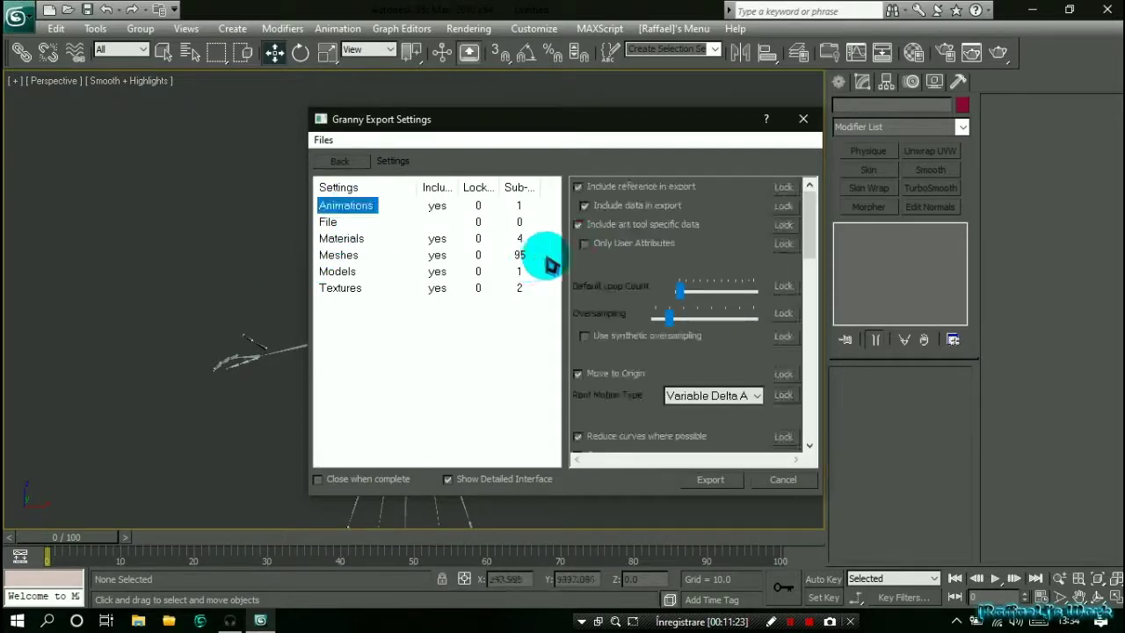
left_click(580, 186)
left_click(341, 255)
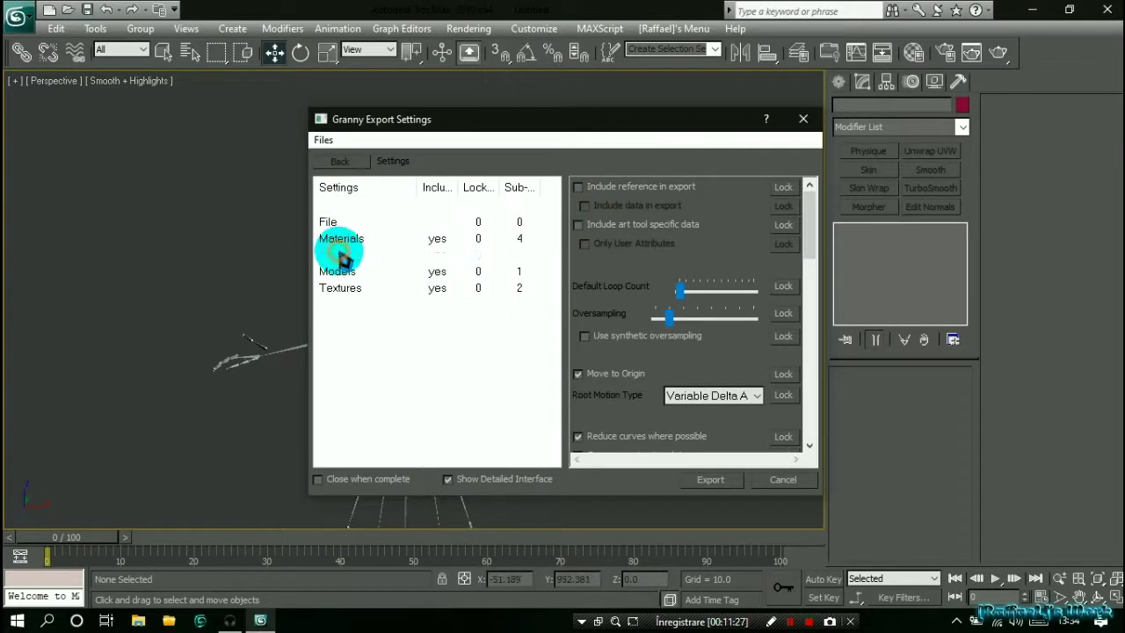
left_click(576, 224)
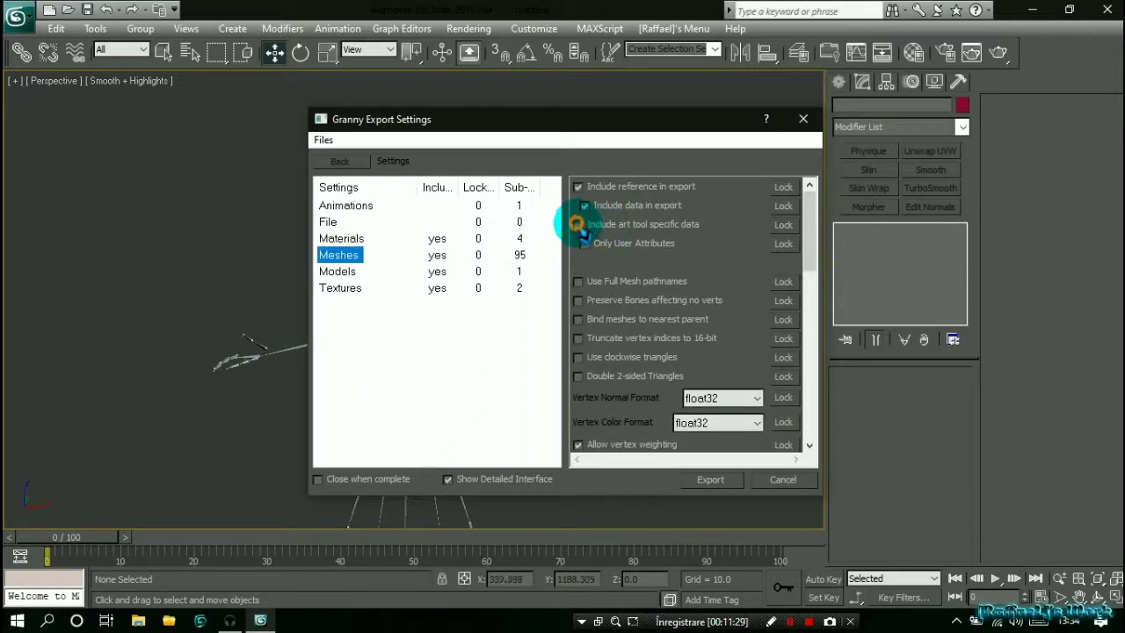
left_click(584, 205)
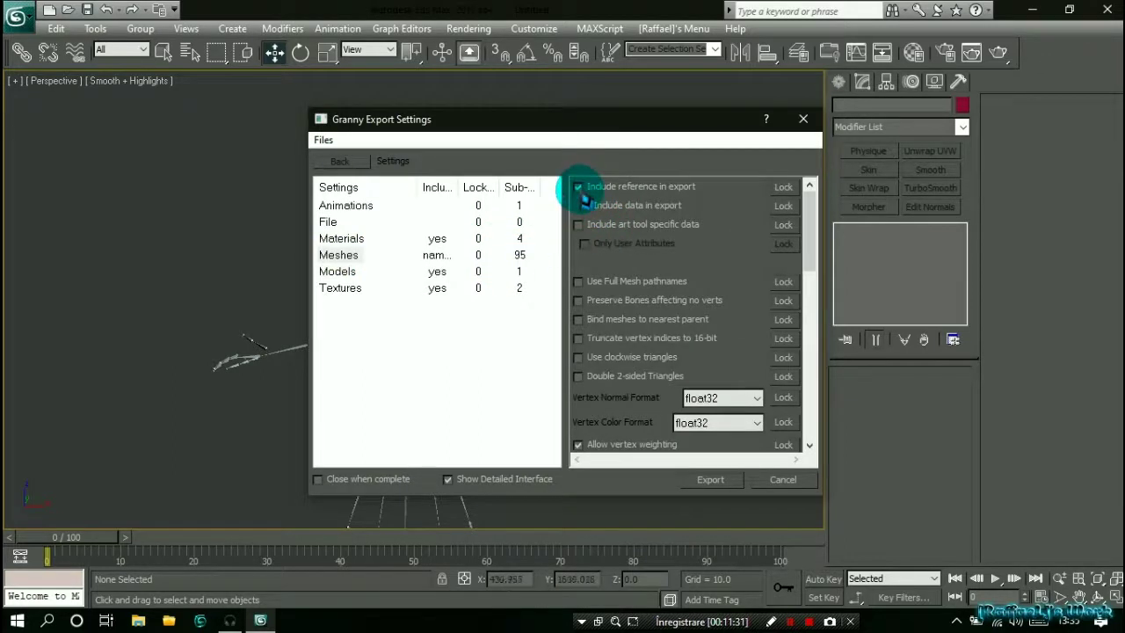
Step: Include only the mesh named default in the Granny export, with its reference, data and art tool specific data
left_click(344, 256)
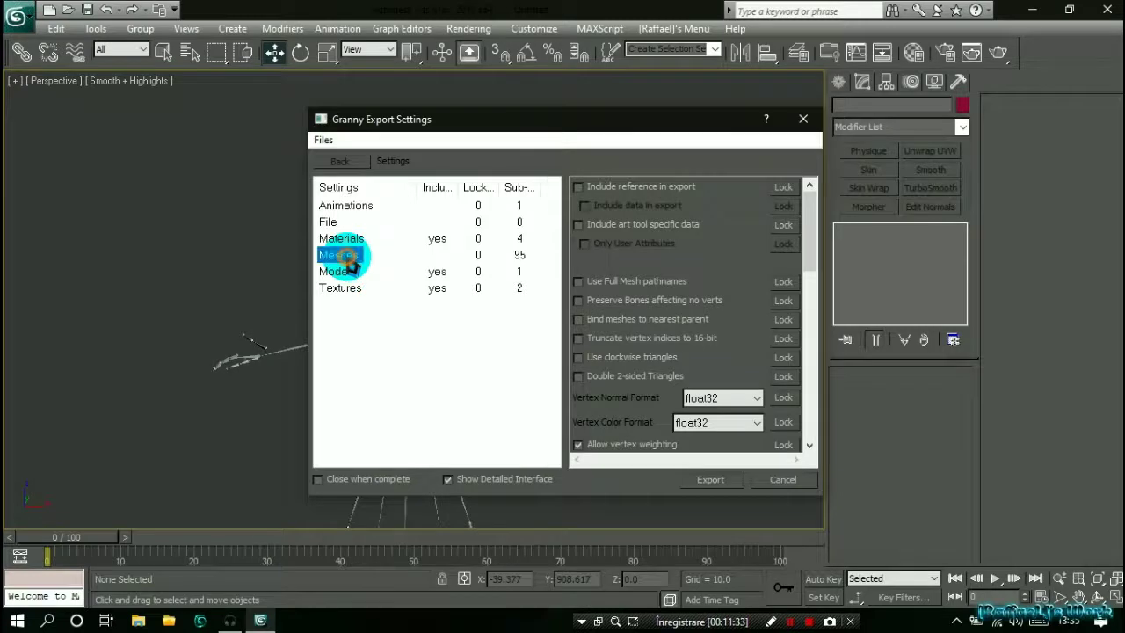
double_click(345, 256)
scroll(406, 369, "down", 4)
scroll(406, 369, "down", 15)
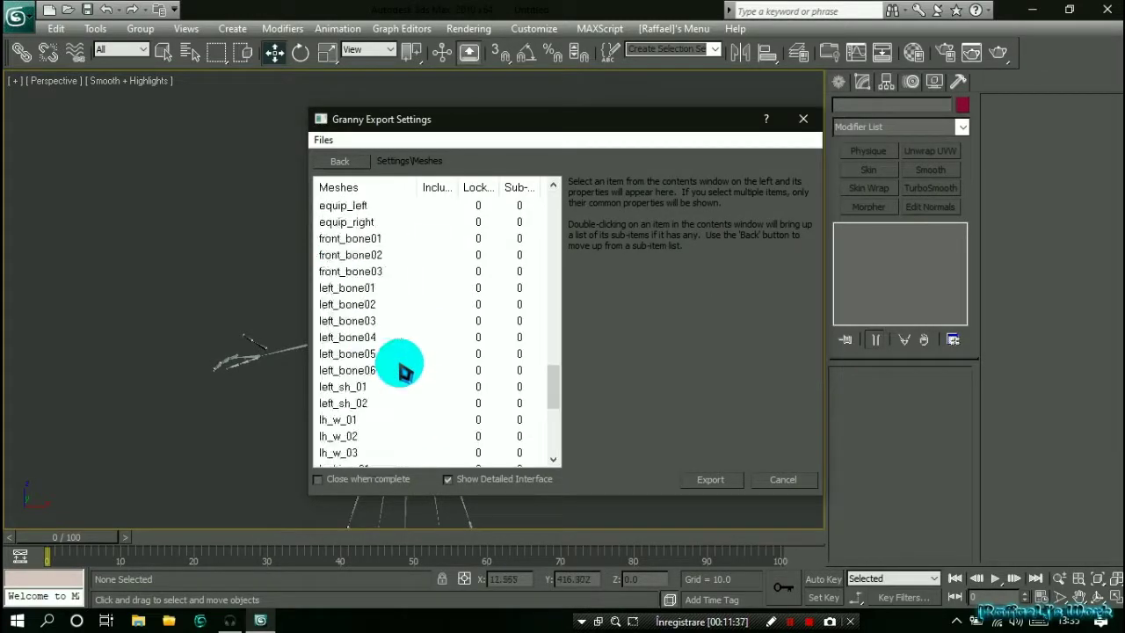
scroll(404, 370, "down", 6)
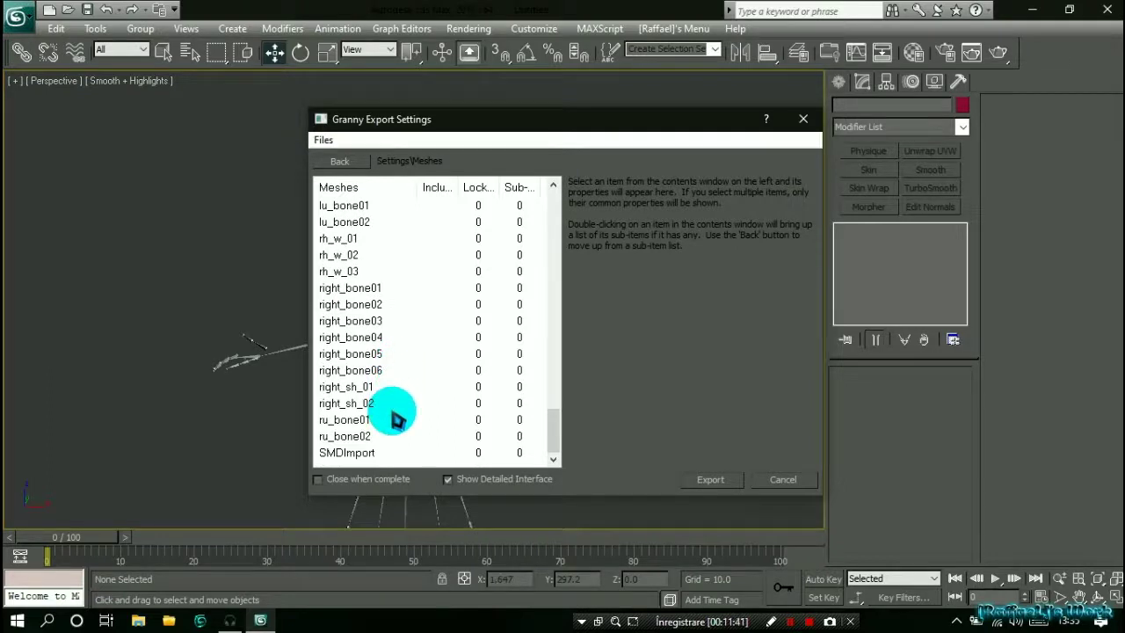
scroll(397, 420, "up", 2)
scroll(397, 420, "up", 5)
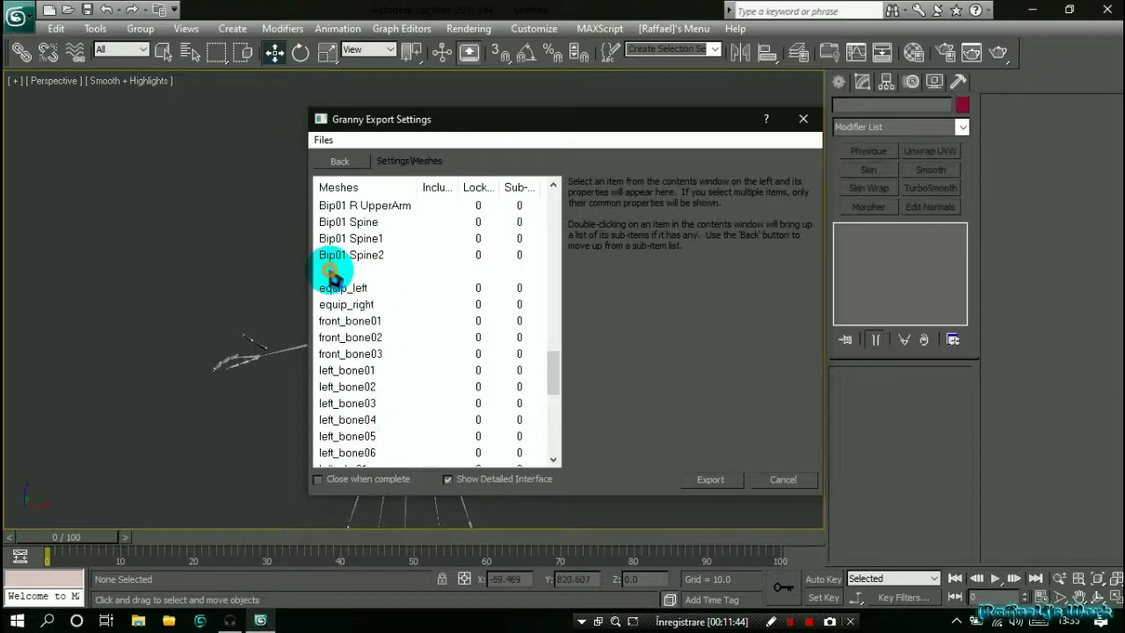
left_click(336, 270)
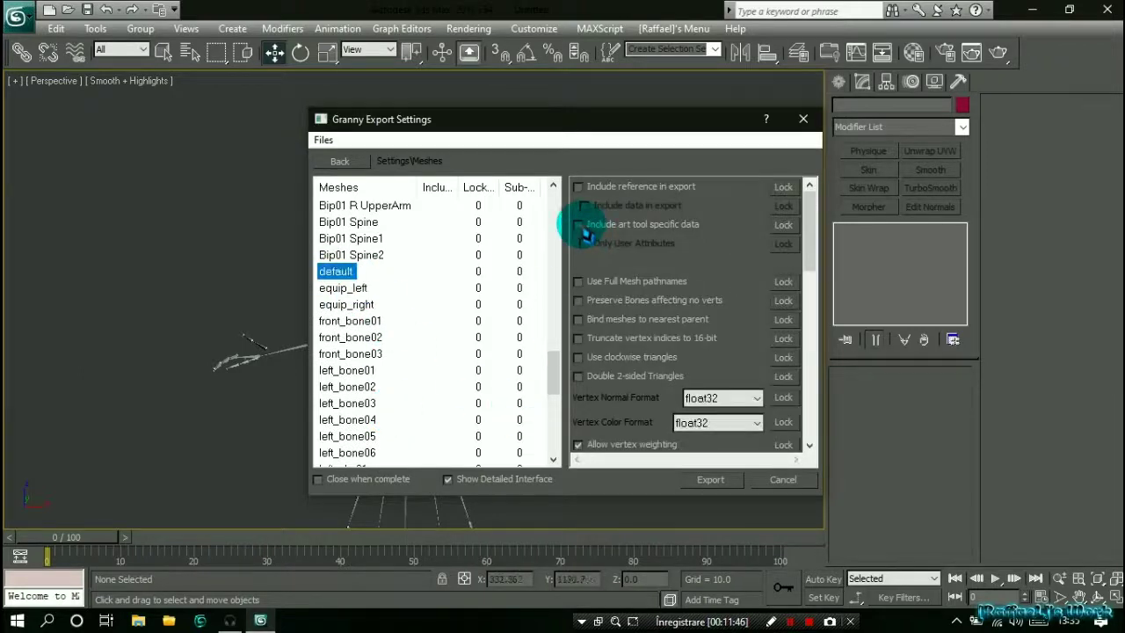
left_click(578, 224)
left_click(578, 187)
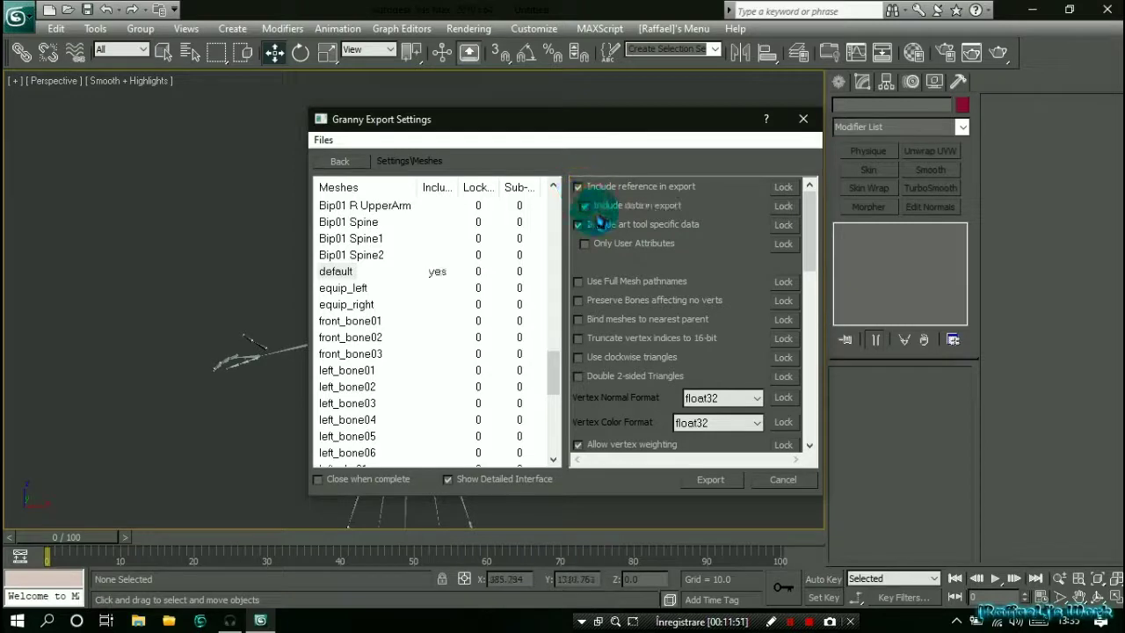
Step: Set the Granny exporter to close when complete and run the export
left_click(369, 479)
left_click(708, 482)
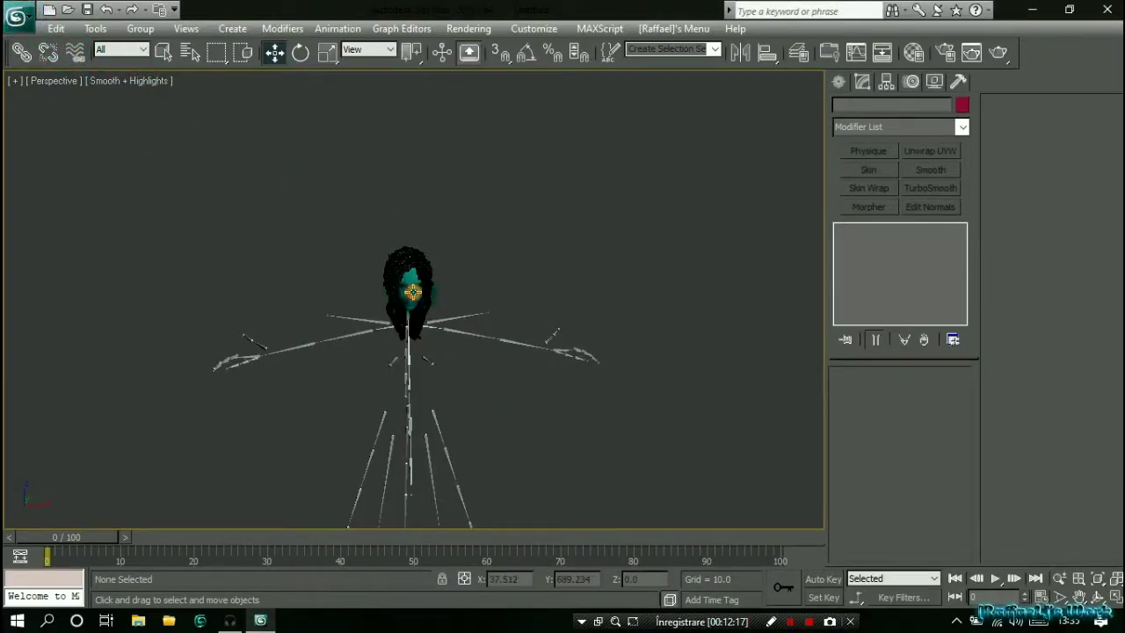
Step: Delete the head mesh and export the scene again to the Desktop over sham_f_lara_hairstyle.gr2 with the same Granny settings
left_click(412, 290)
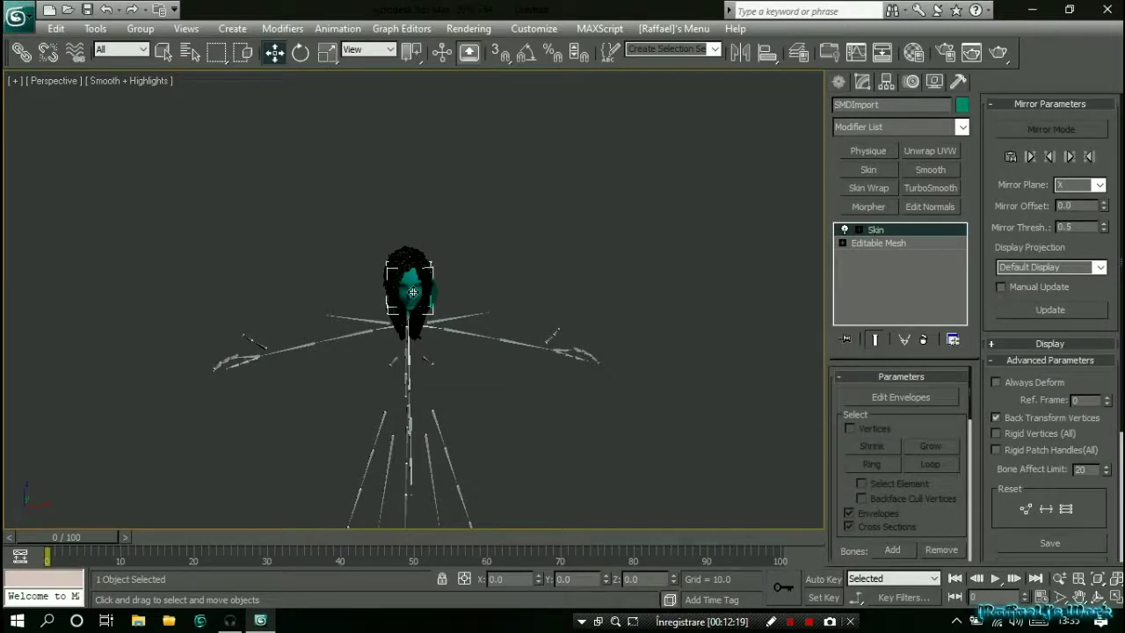
key("Delete")
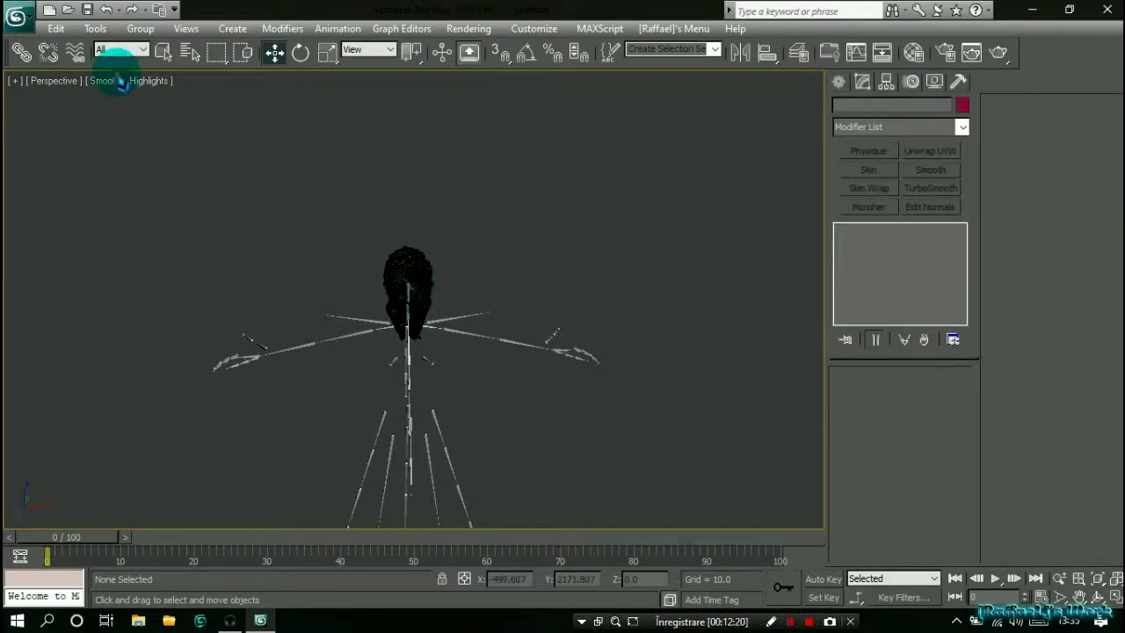
key("alt+f")
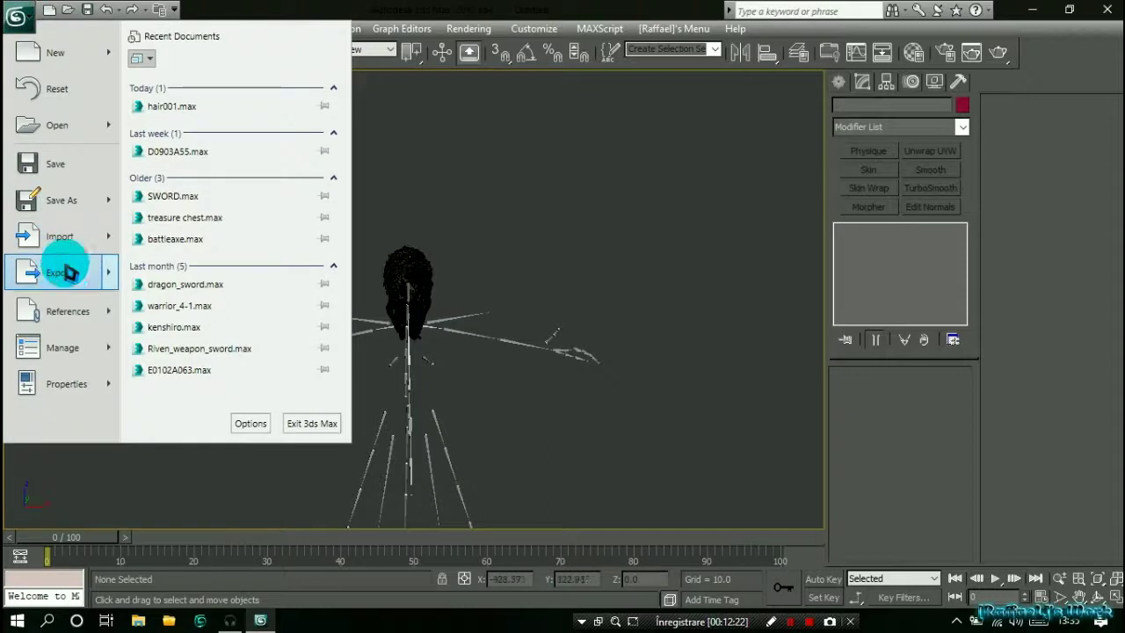
left_click(62, 268)
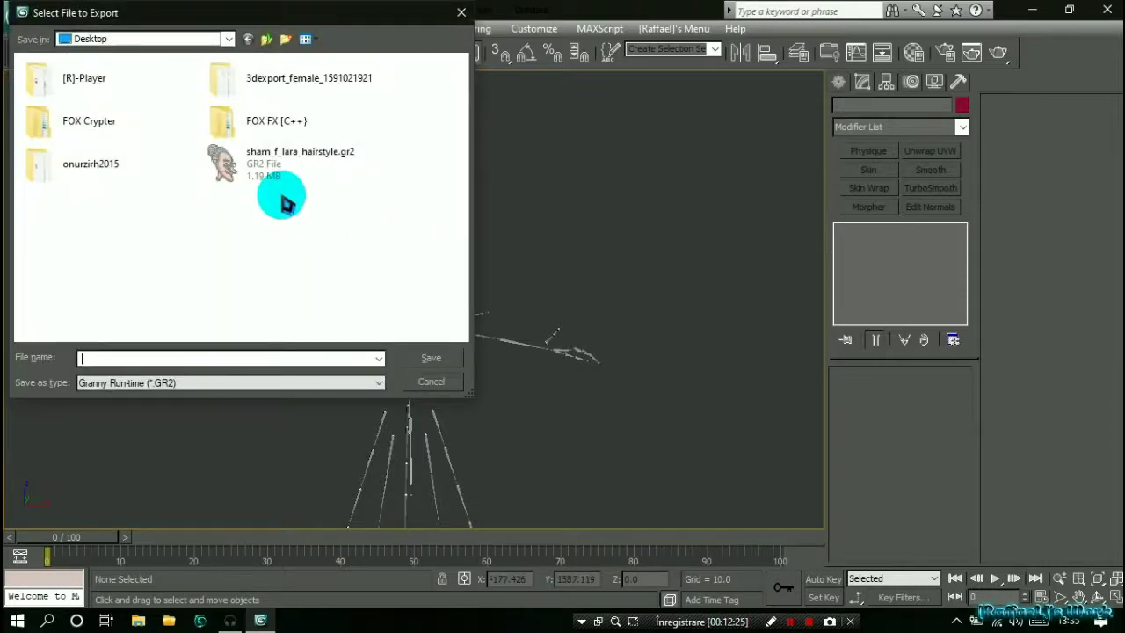
left_click(277, 183)
left_click(430, 358)
left_click(627, 371)
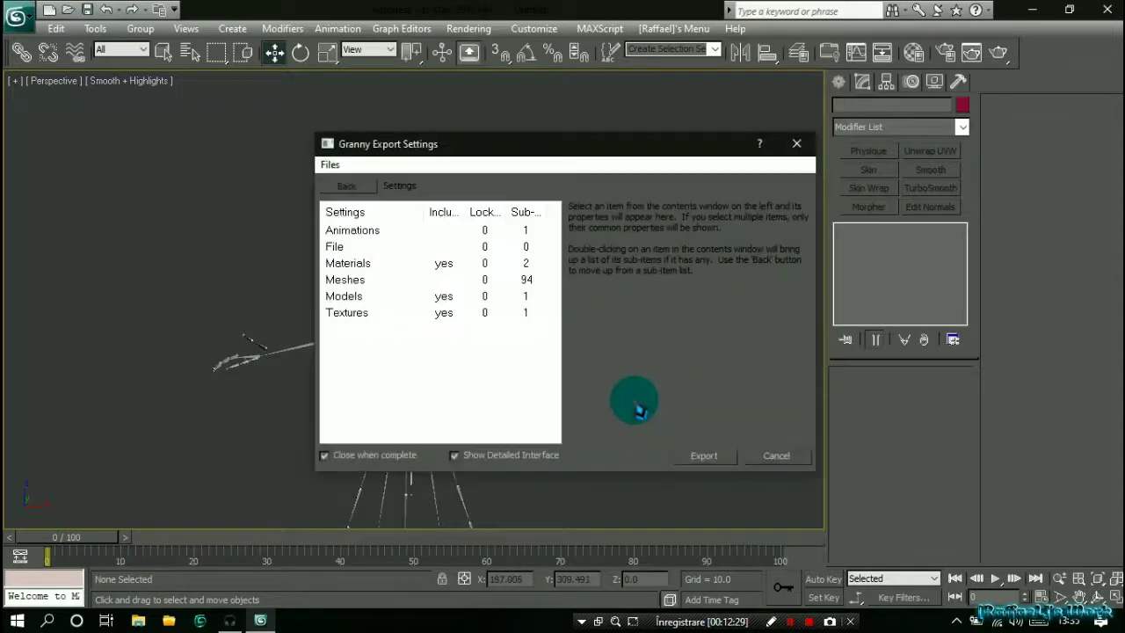
left_click(704, 456)
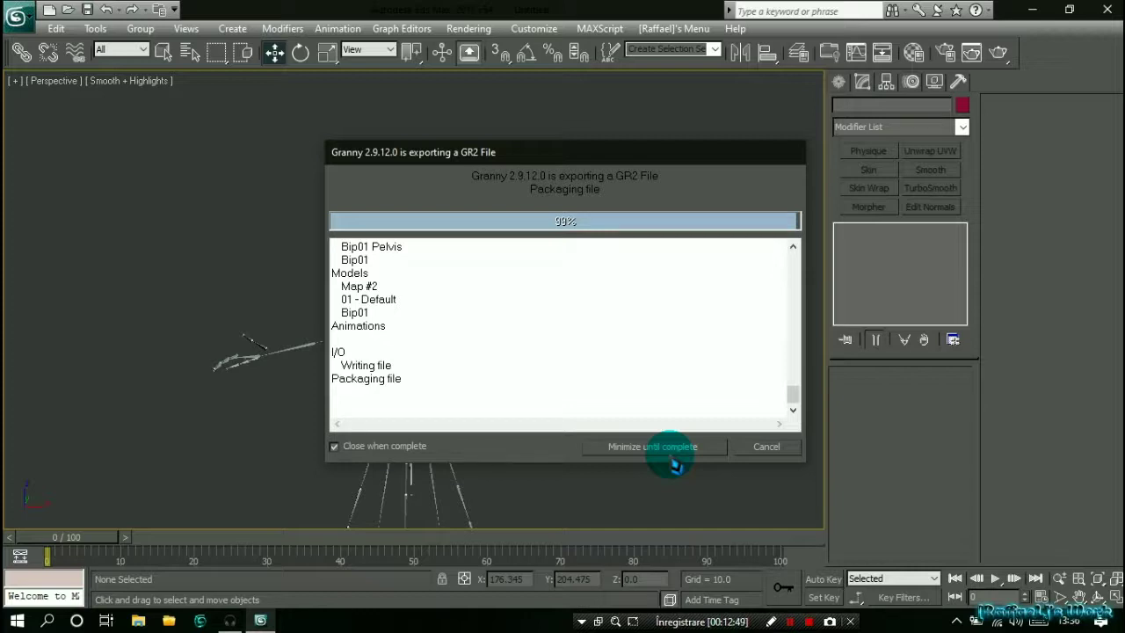
Step: Switch to Granny Viewer to inspect the hair mesh and texture entry of the exported sham_f_lara_hairstyle.gr2 on the Desktop
left_click(1035, 17)
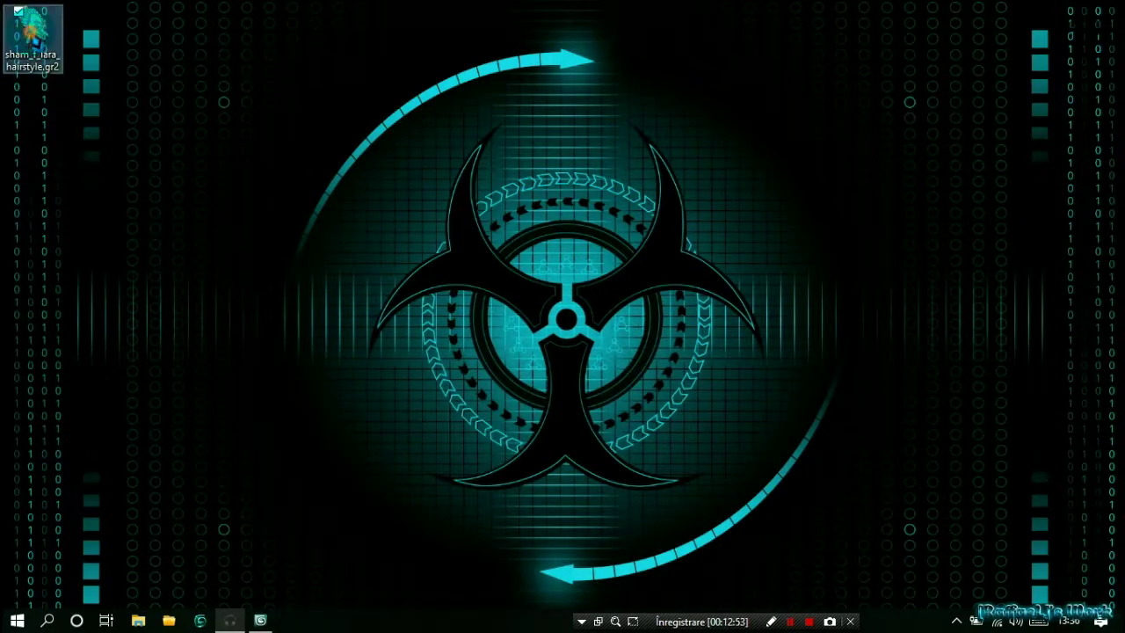
double_click(32, 40)
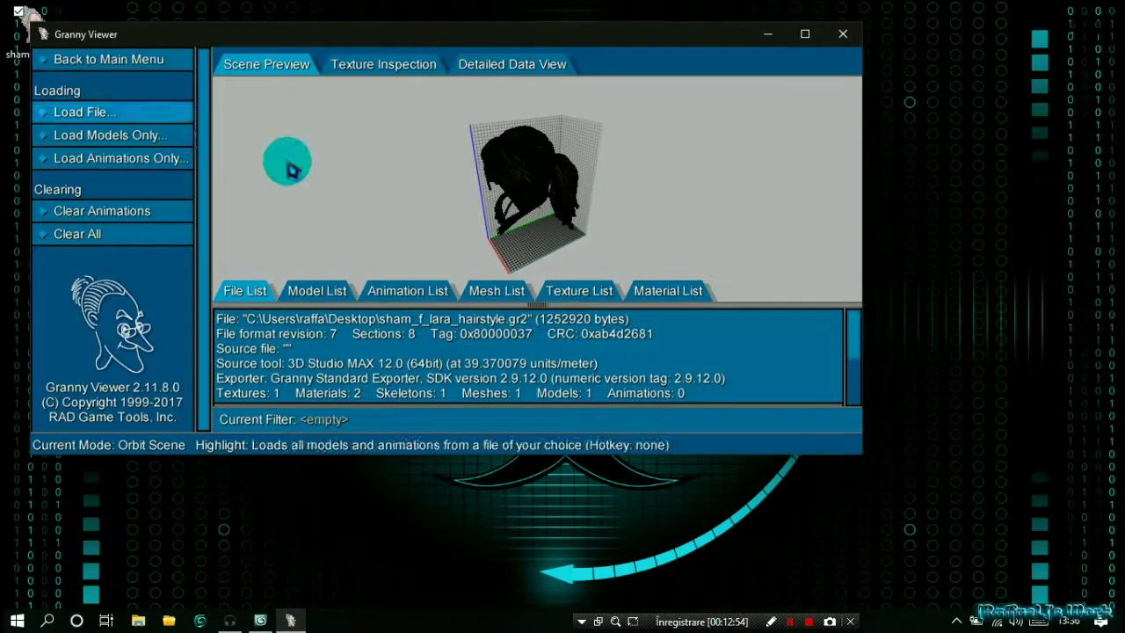
left_click_drag(293, 169, 408, 180)
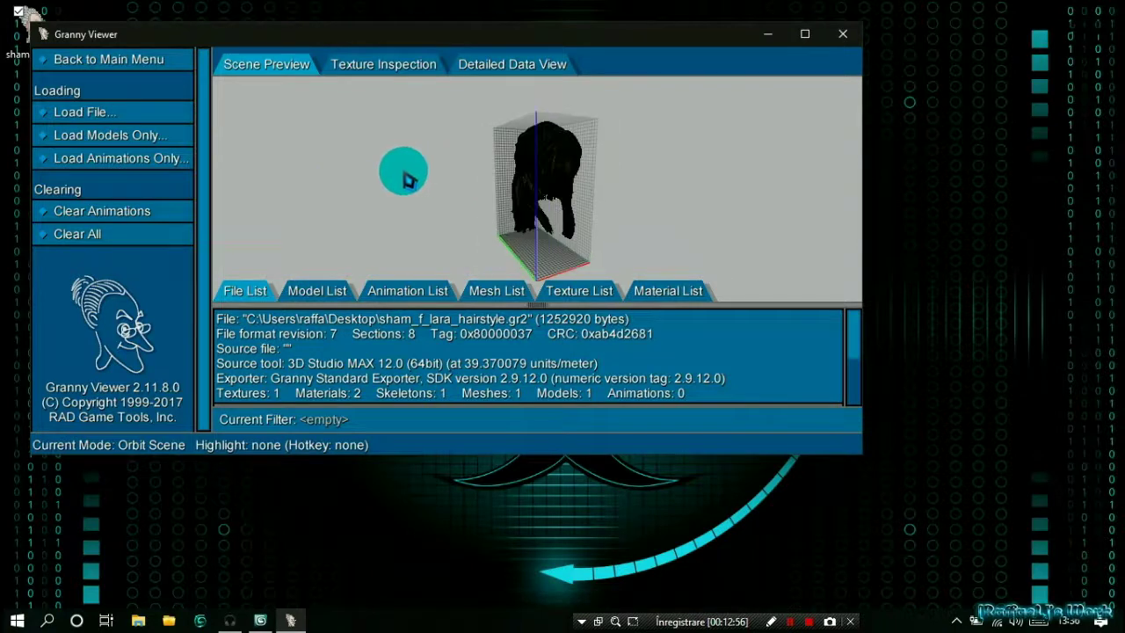
left_click_drag(542, 310, 542, 420)
left_click_drag(580, 352, 535, 309)
left_click_drag(542, 418, 571, 352)
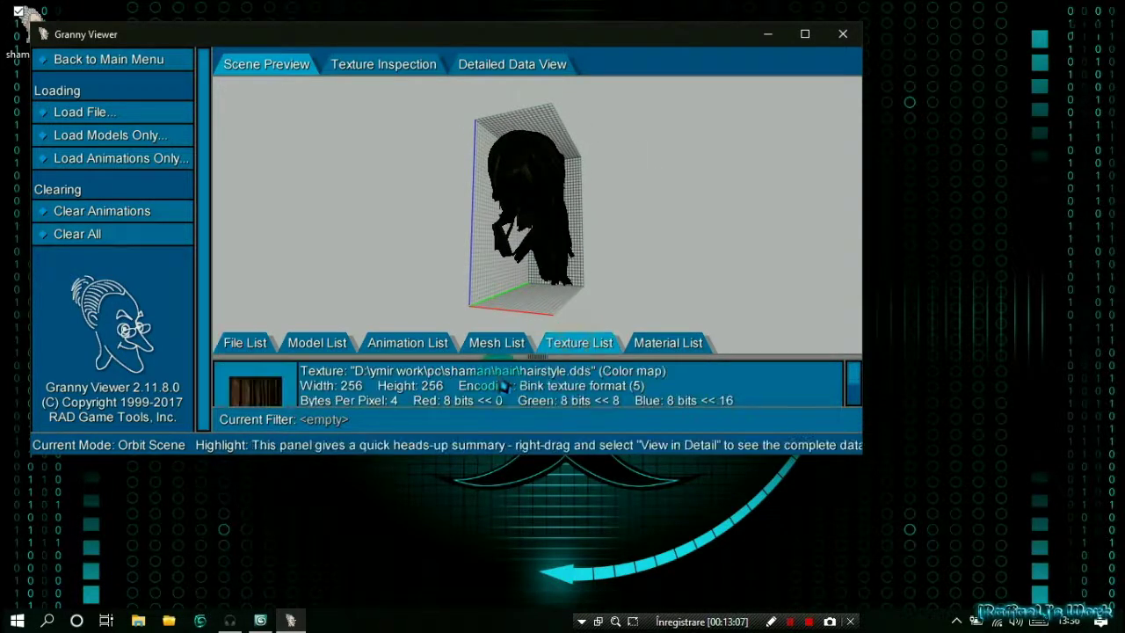
scroll(502, 387, "down", 2)
scroll(502, 387, "up", 2)
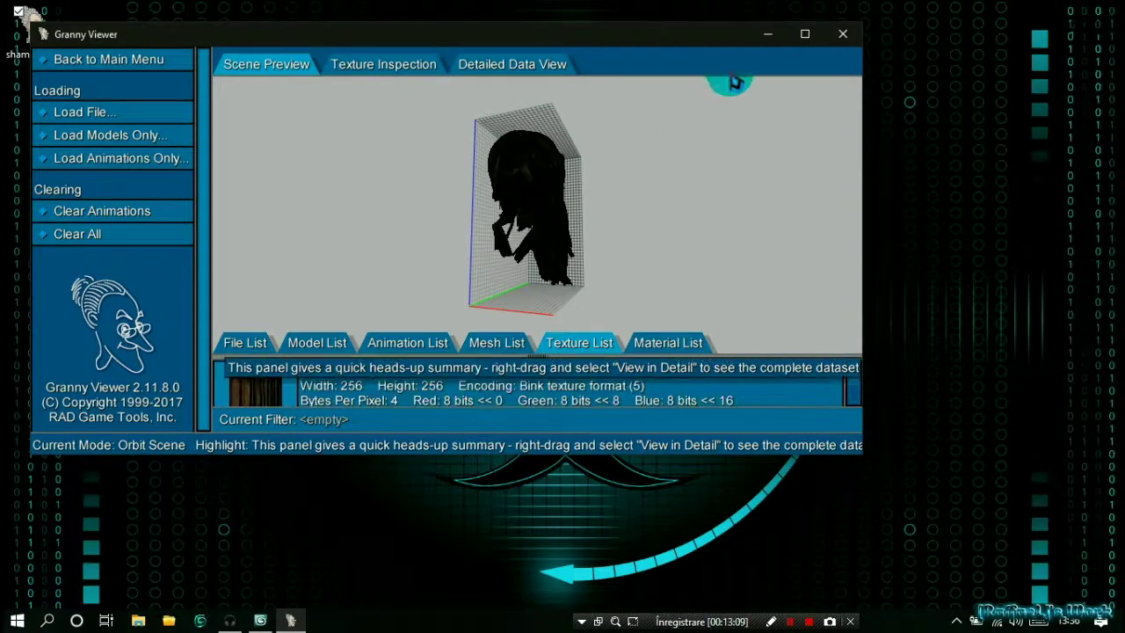
left_click(840, 38)
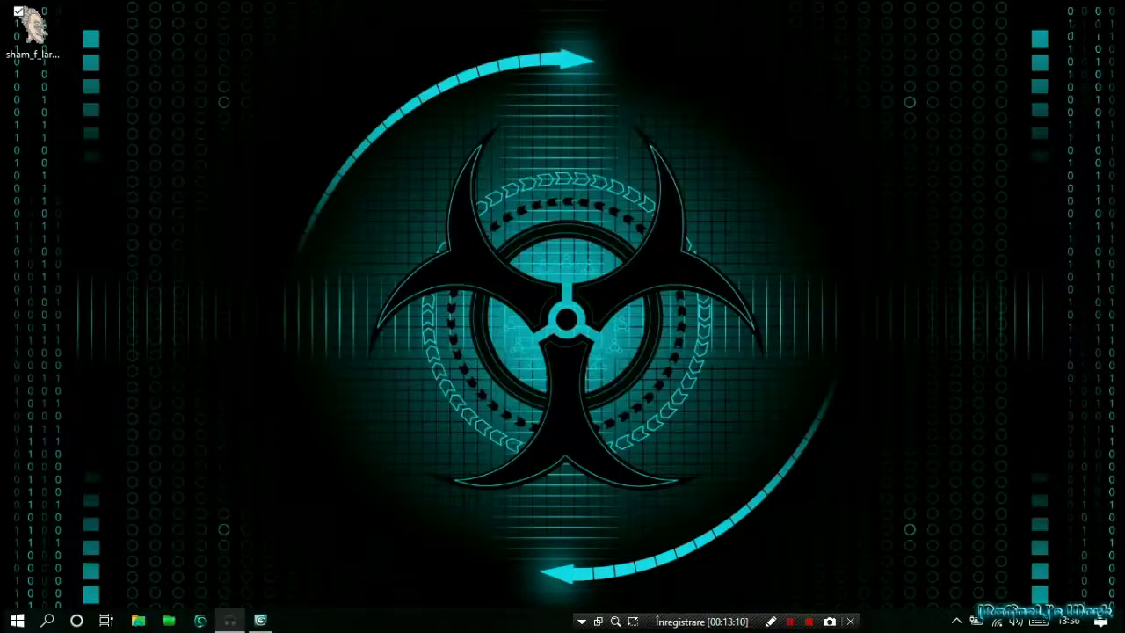
Step: Browse to the ymir work\pc\shaman folder on drive D: and open shaman_5_1.gr2 in Granny Viewer
key("super+e")
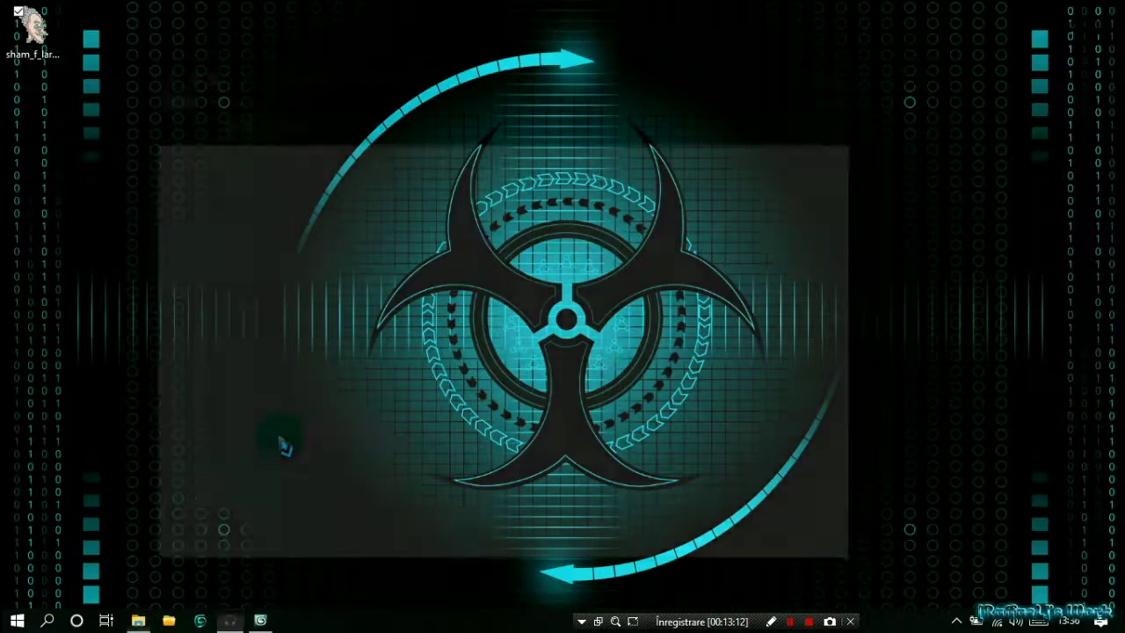
left_click(459, 450)
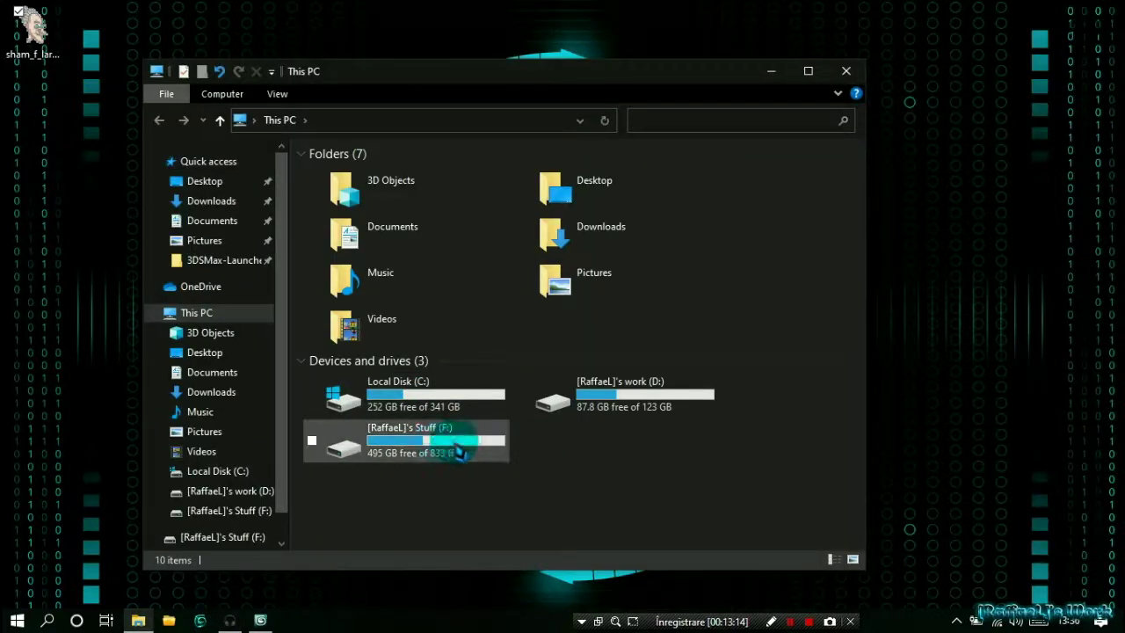
double_click(621, 394)
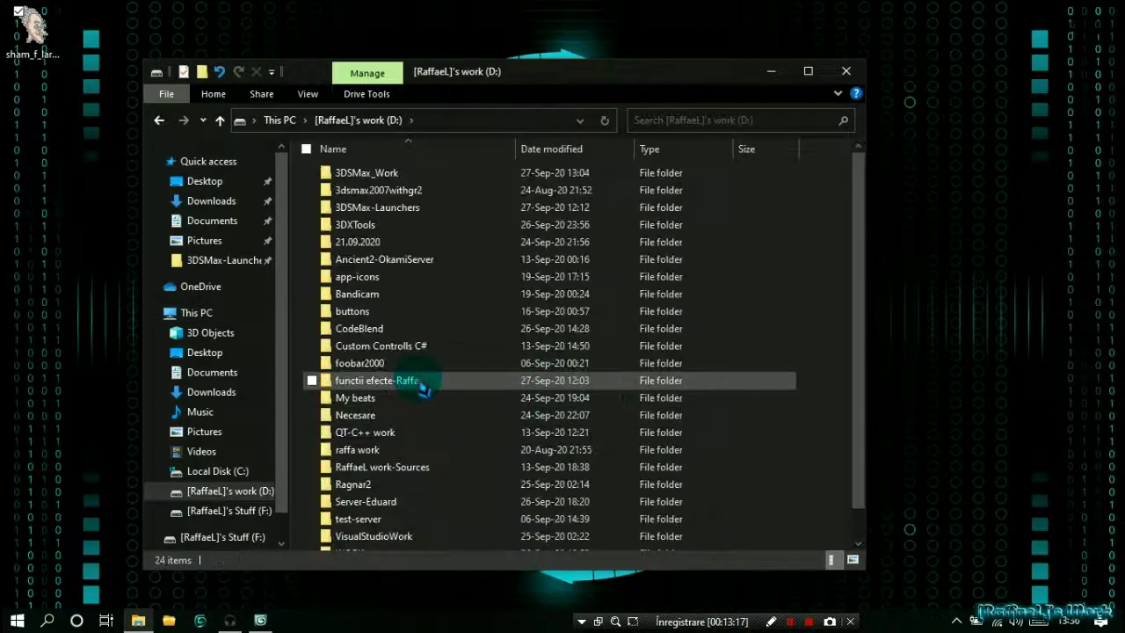
scroll(423, 389, "down", 1)
double_click(410, 537)
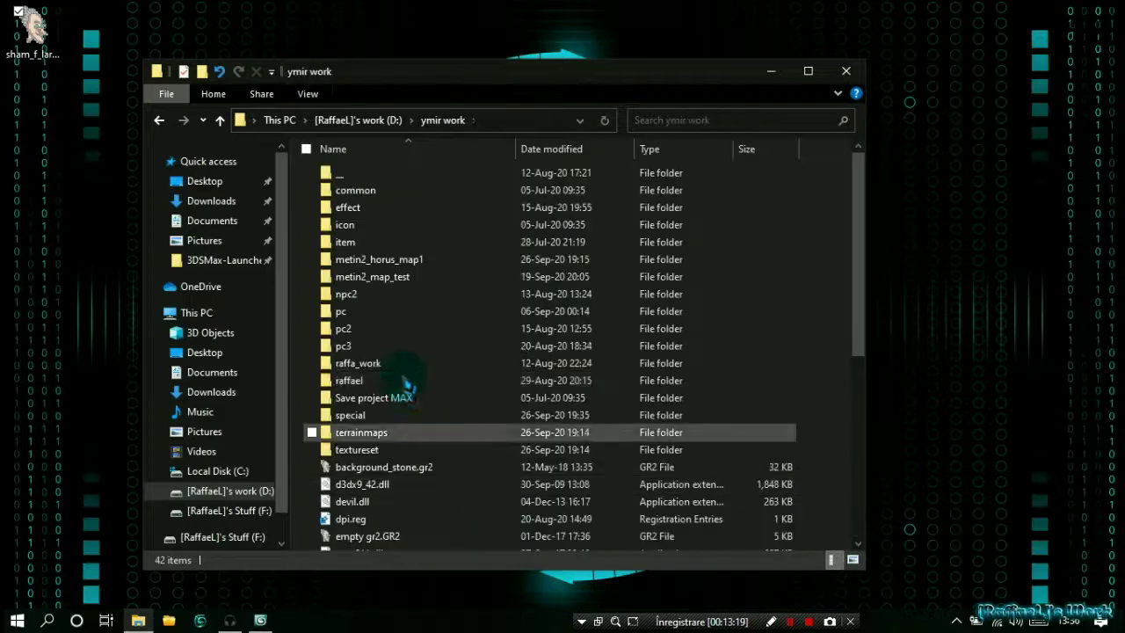
double_click(387, 311)
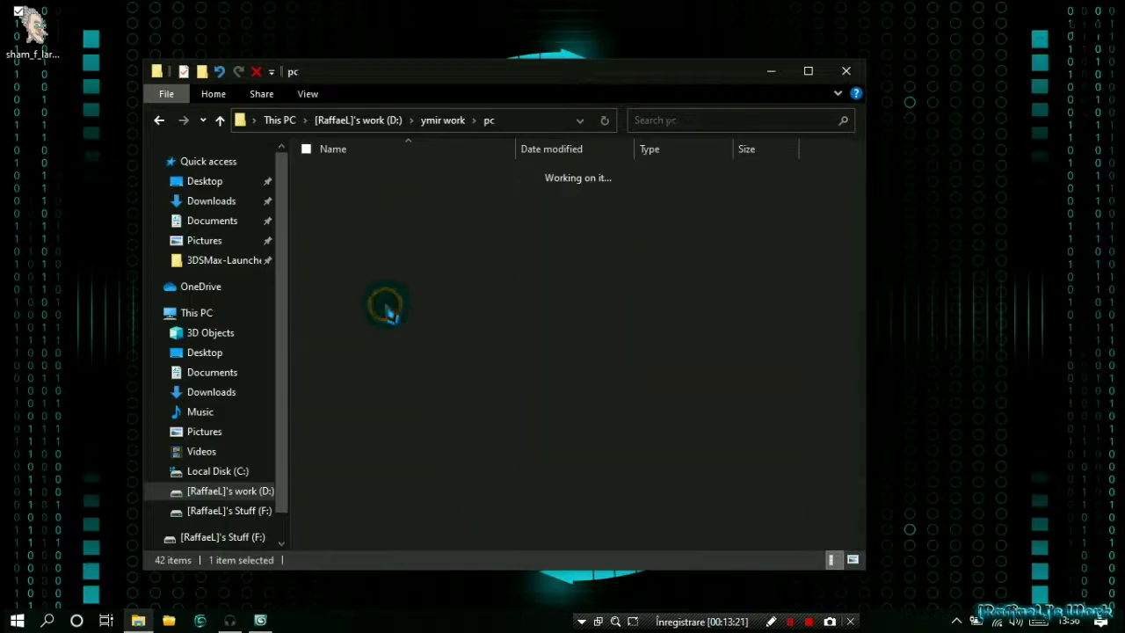
double_click(377, 241)
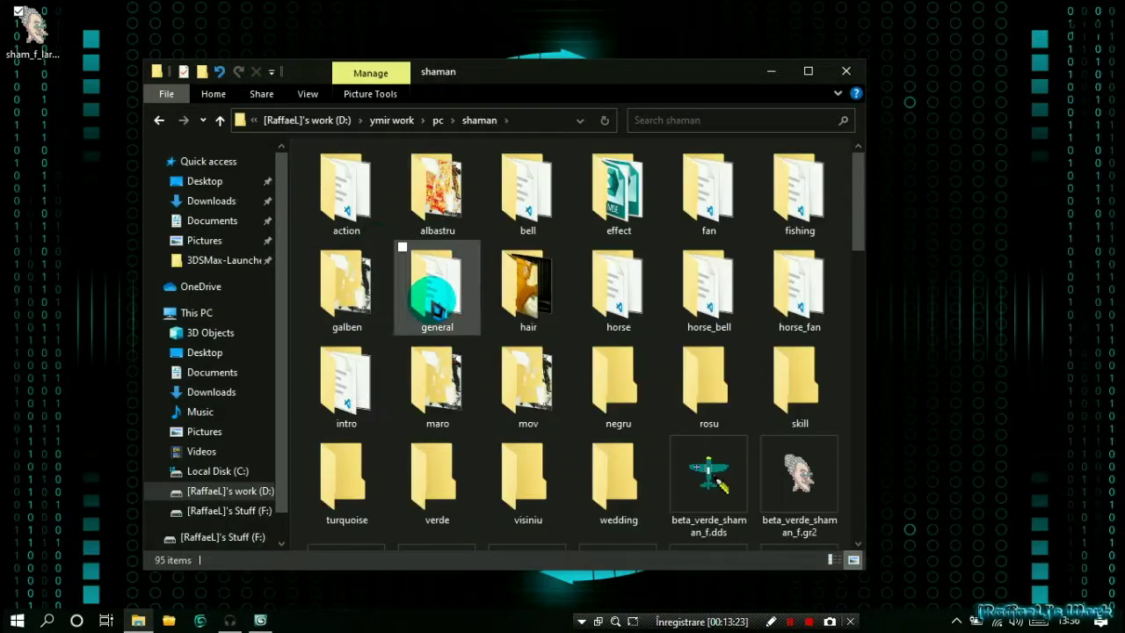
scroll(437, 299, "down", 5)
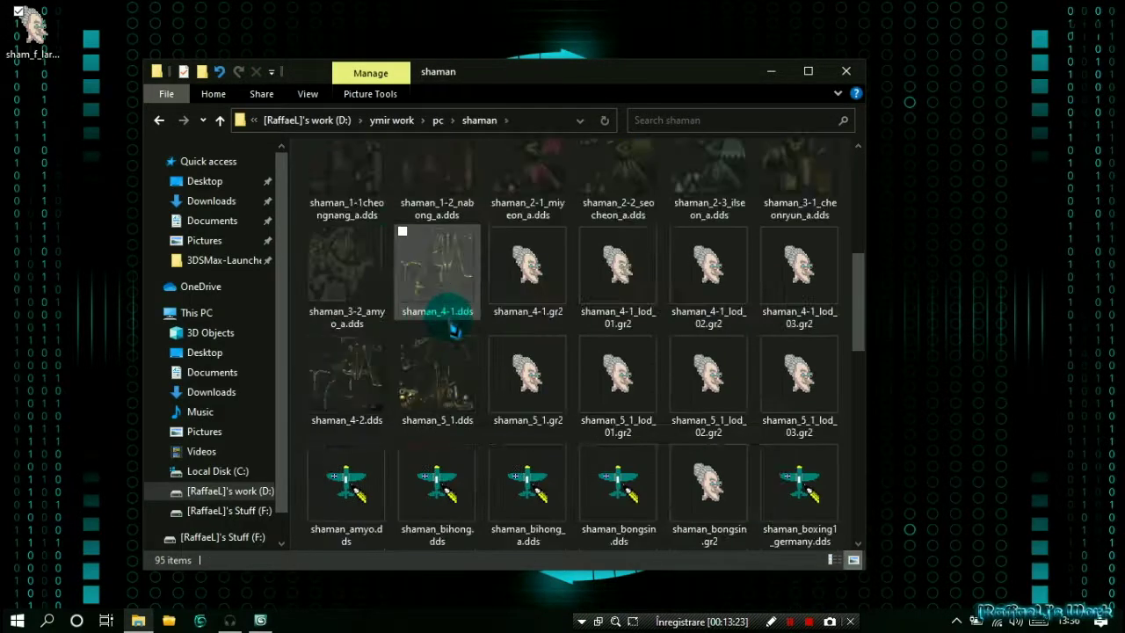
left_click(538, 407)
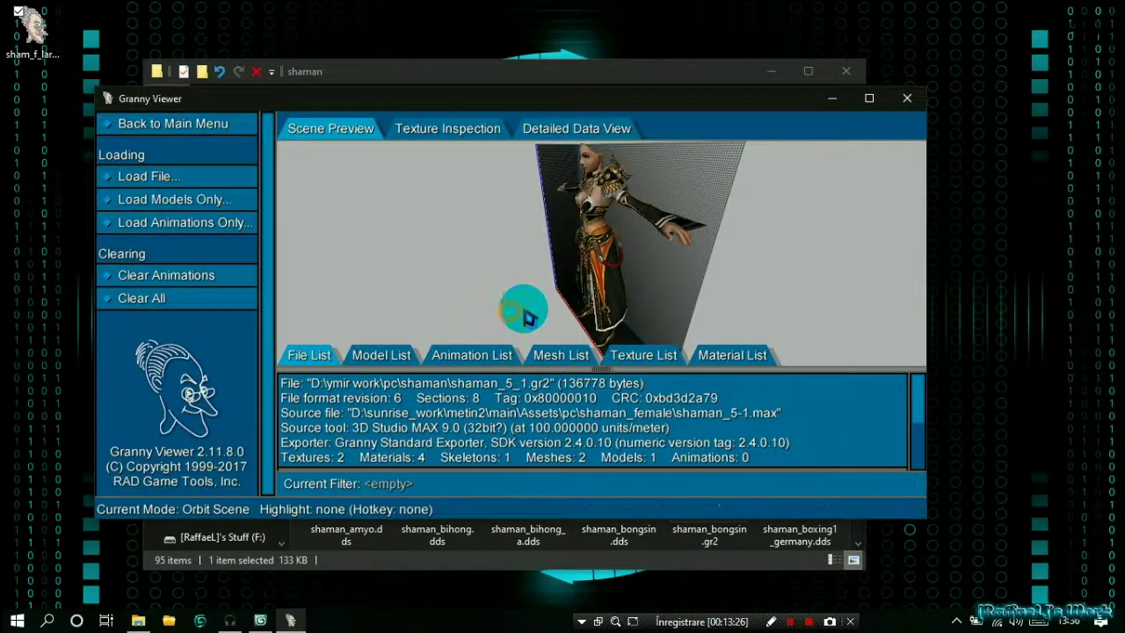
Step: Enlarge the scene preview and load sham_f_lara_hairstyle.gr2 from the Desktop onto the shaman model
left_click_drag(585, 383, 586, 443)
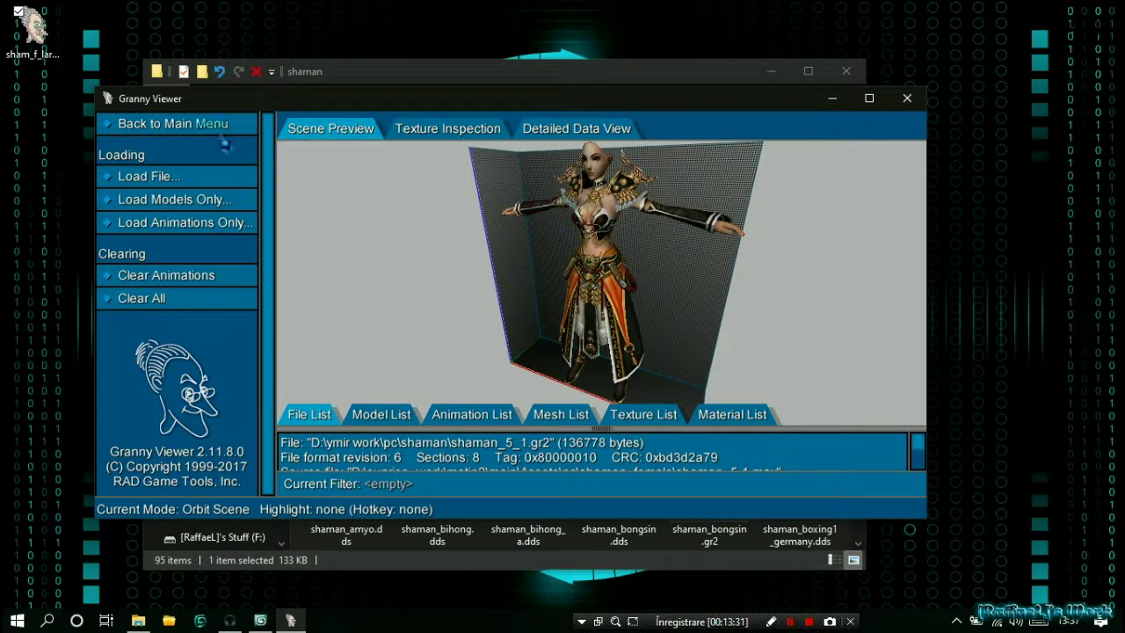
left_click(473, 262)
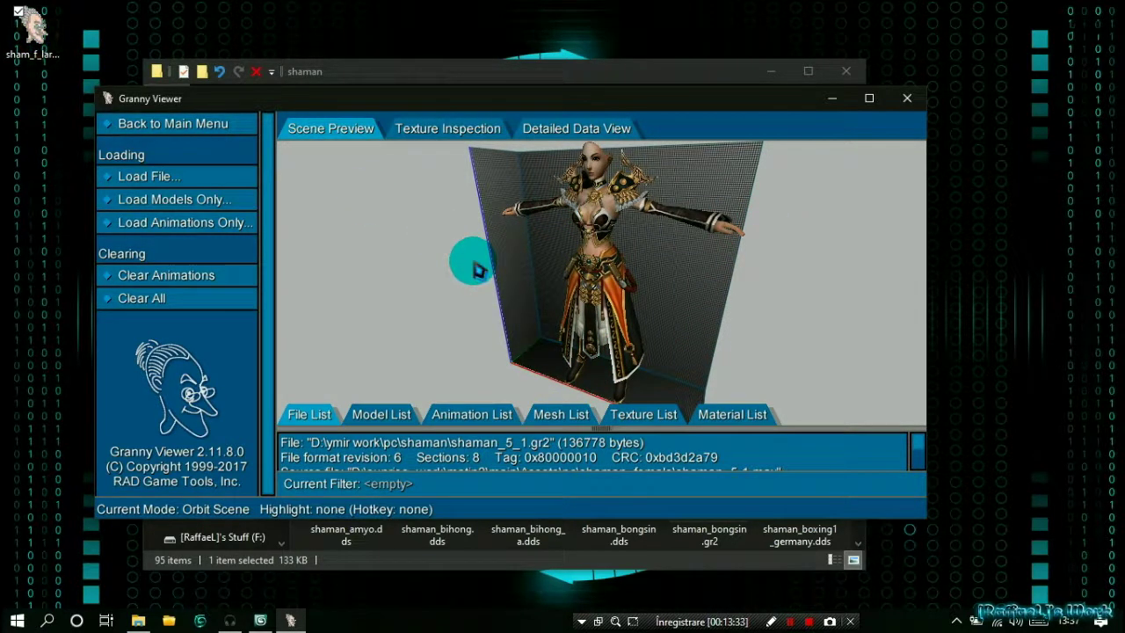
scroll(476, 268, "down", 3)
scroll(595, 342, "up", 4)
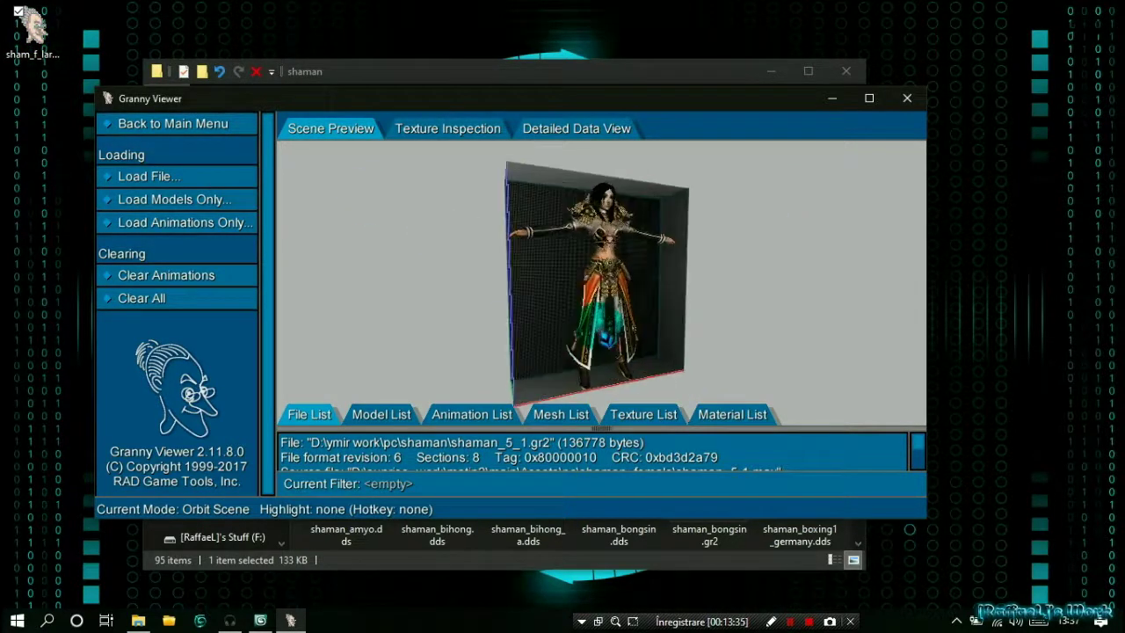
Step: Examine the fit of the hairstyle on the shaman's head in a maximized preview, then restore the viewer's size
left_click_drag(601, 329, 738, 260)
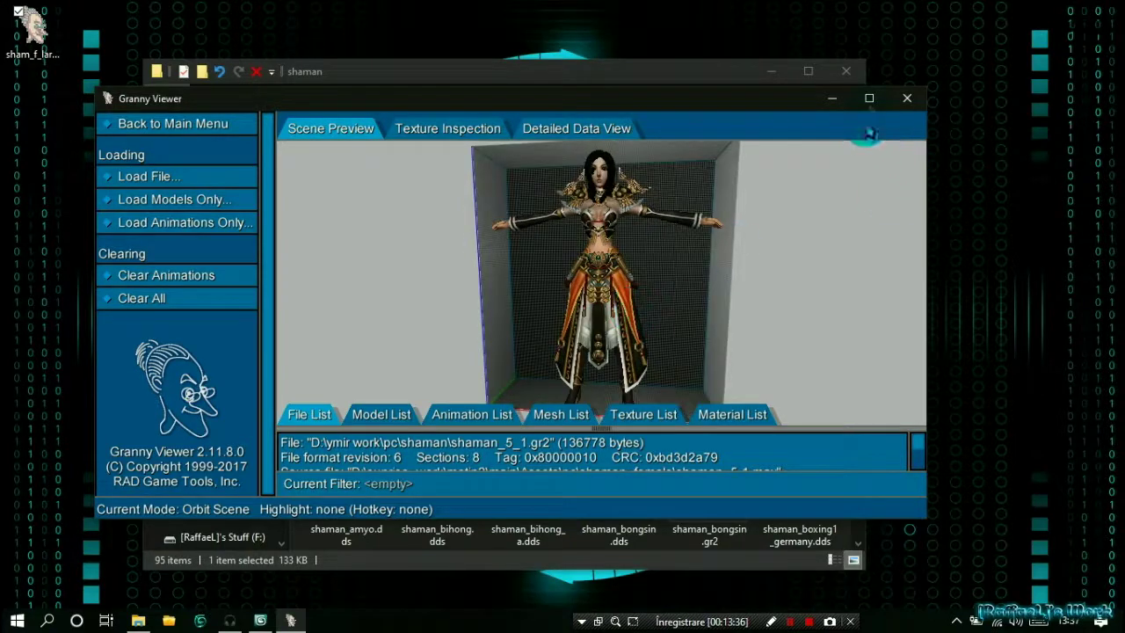
left_click(869, 100)
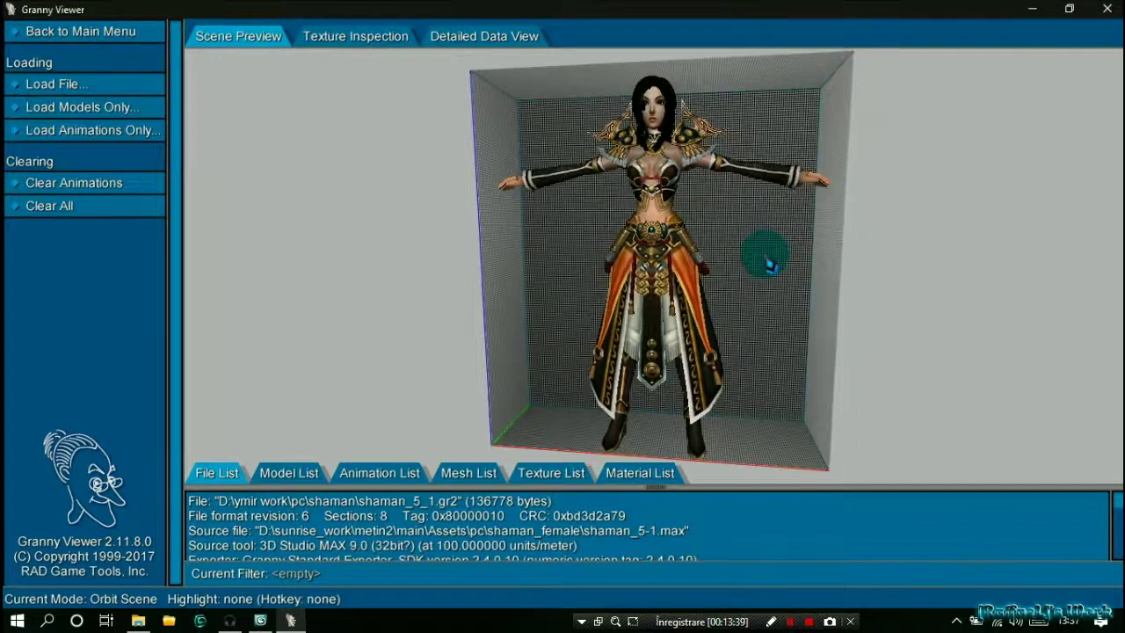
left_click_drag(758, 255, 604, 283)
scroll(761, 326, "up", 2)
scroll(599, 274, "down", 3)
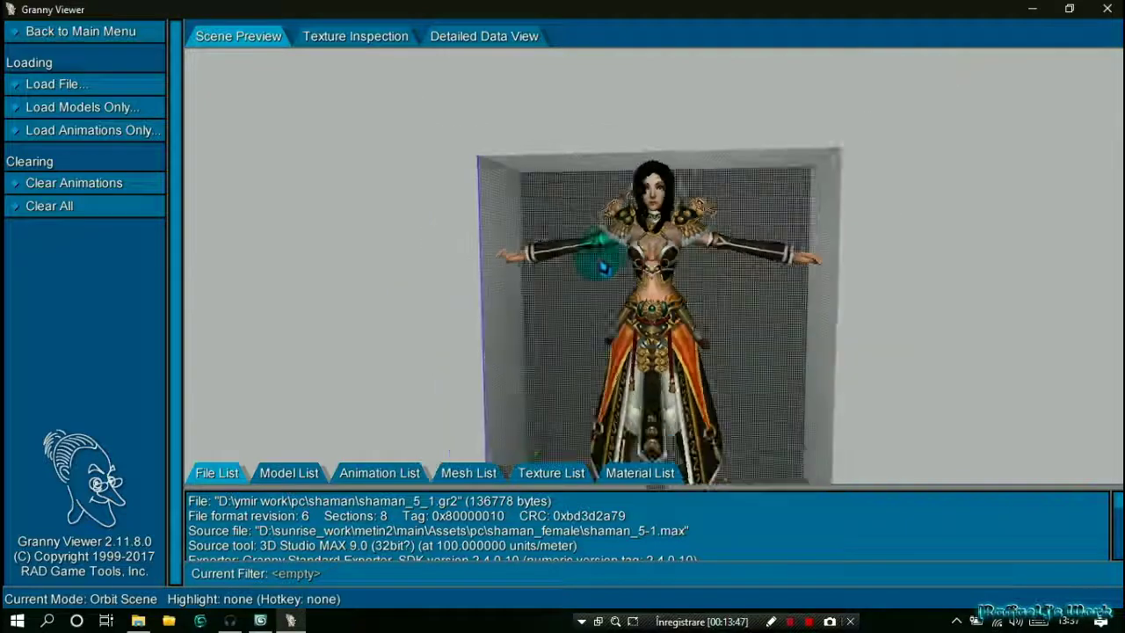
left_click(1070, 9)
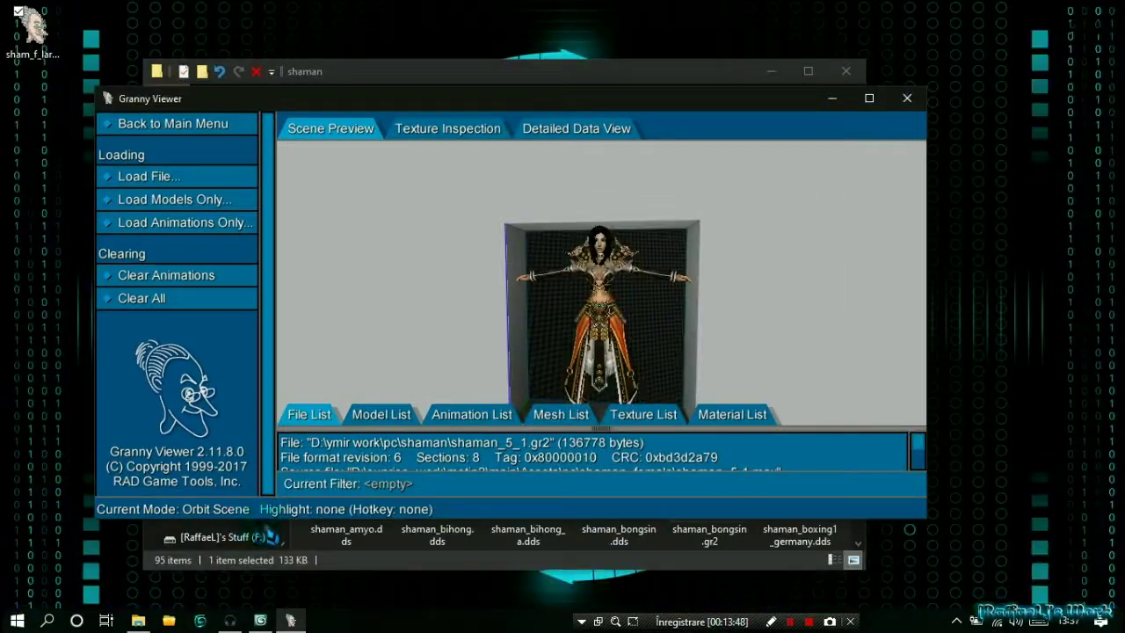
Step: Show the loaded animations and add wait.gr2 from the shaman\general folder to play it on the model
left_click(455, 414)
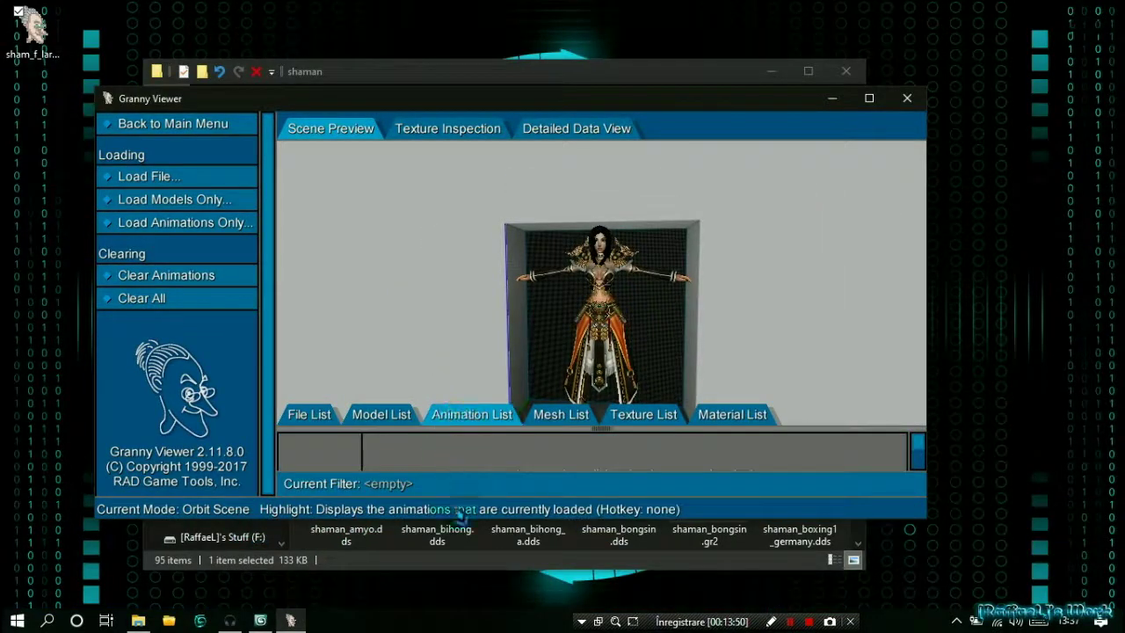
left_click(457, 563)
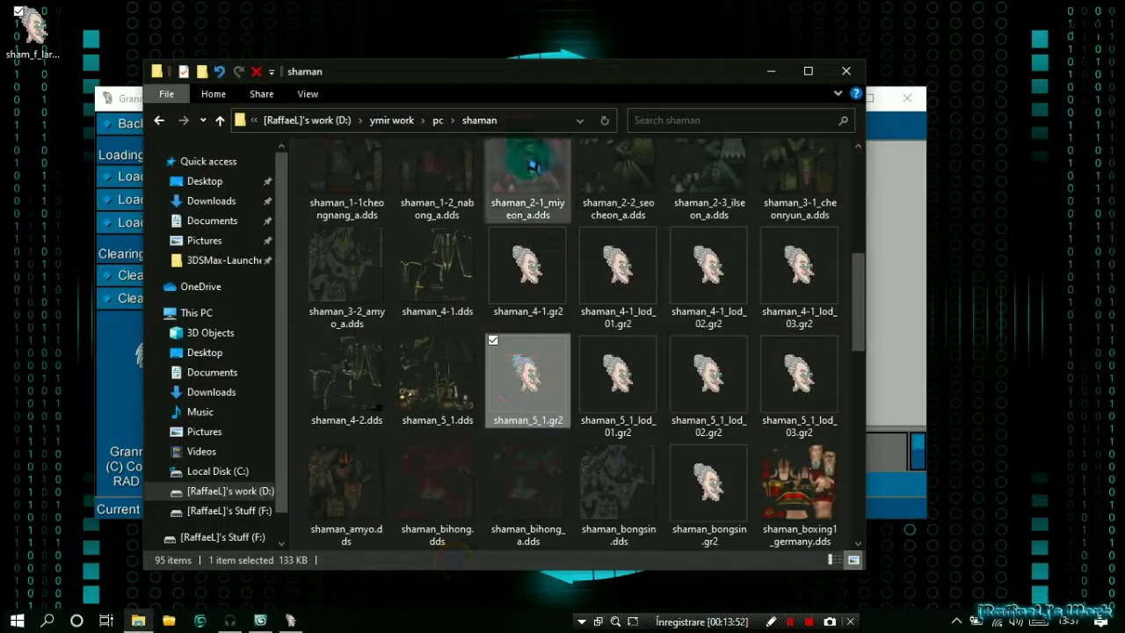
left_click(438, 122)
double_click(364, 246)
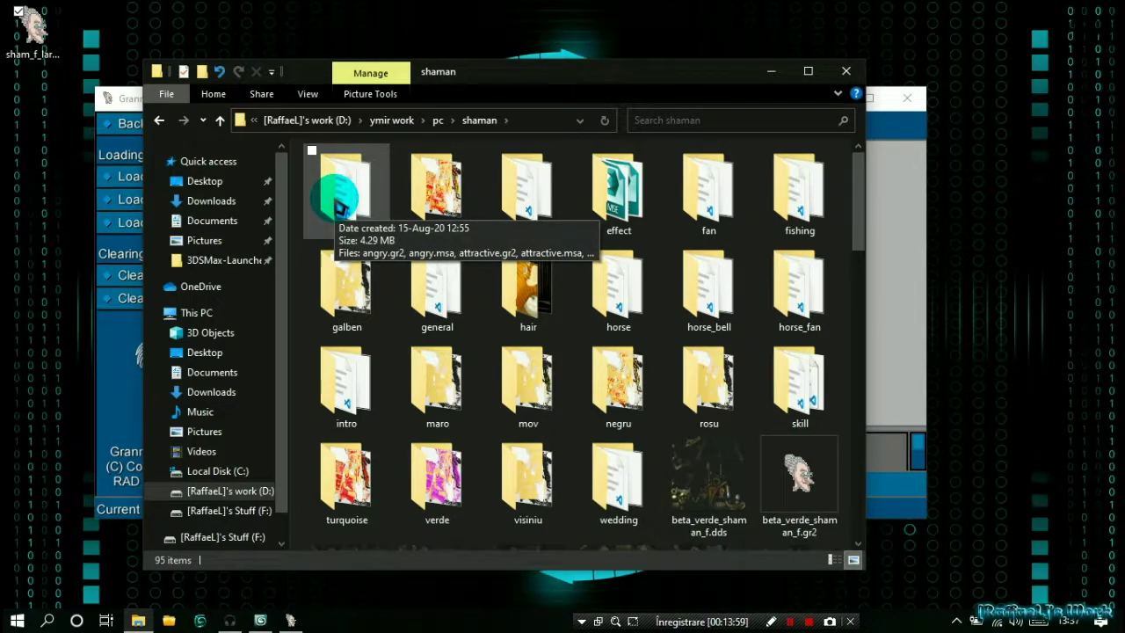
double_click(438, 286)
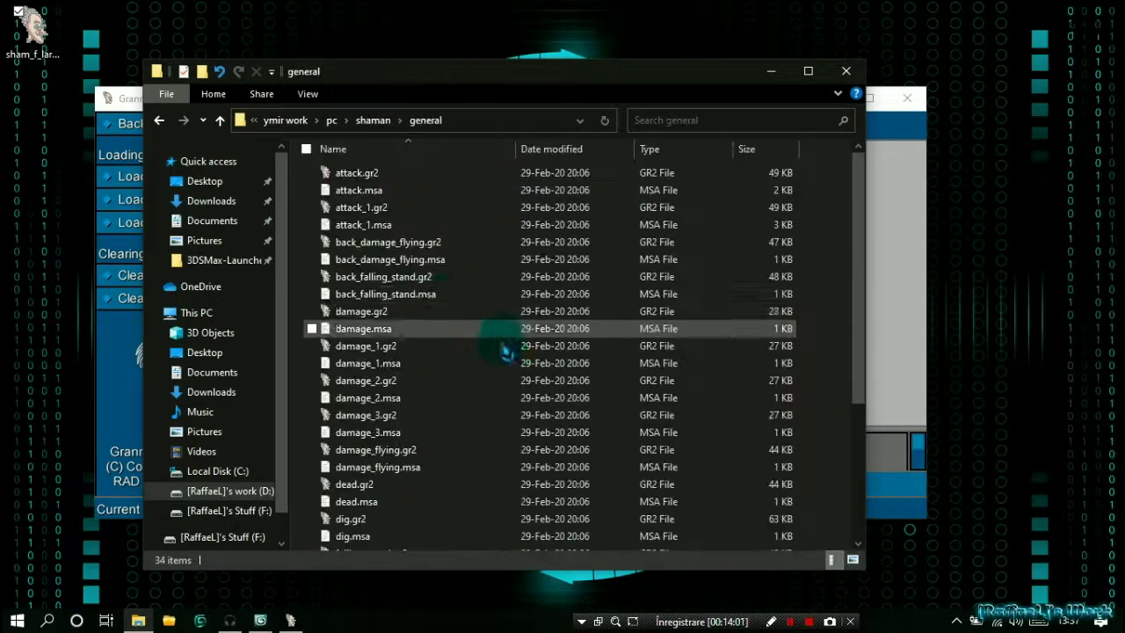
scroll(504, 350, "down", 4)
left_click_drag(633, 507, 888, 473)
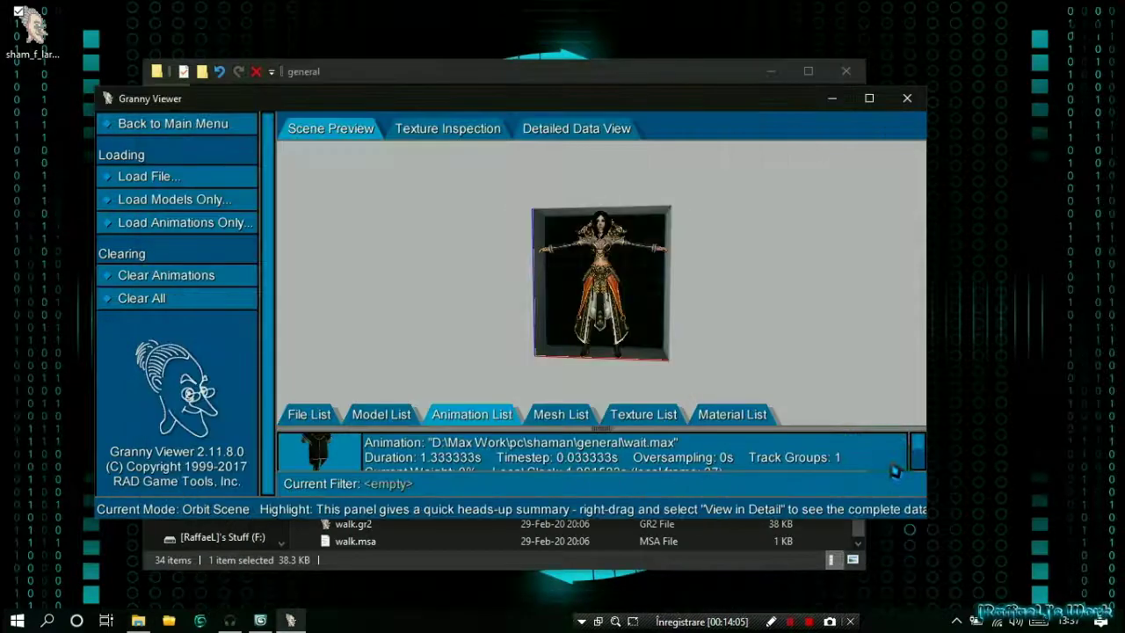
left_click_drag(573, 394, 578, 407)
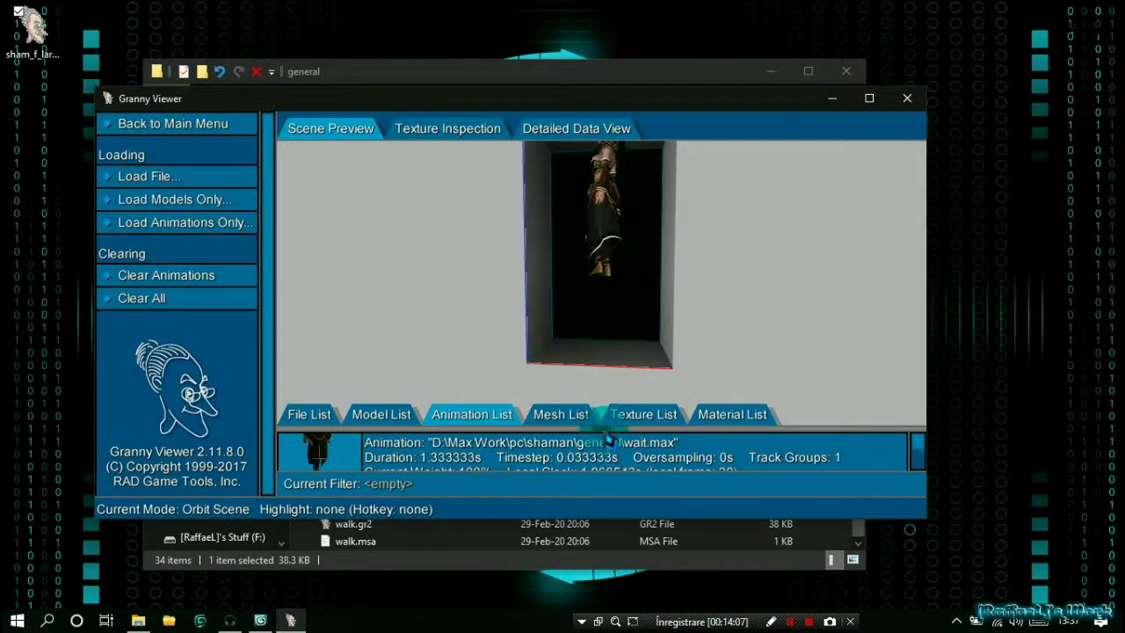
Step: Examine the hairstyle on the shaman from the front in a maximized preview while the wait animation plays
left_click(869, 98)
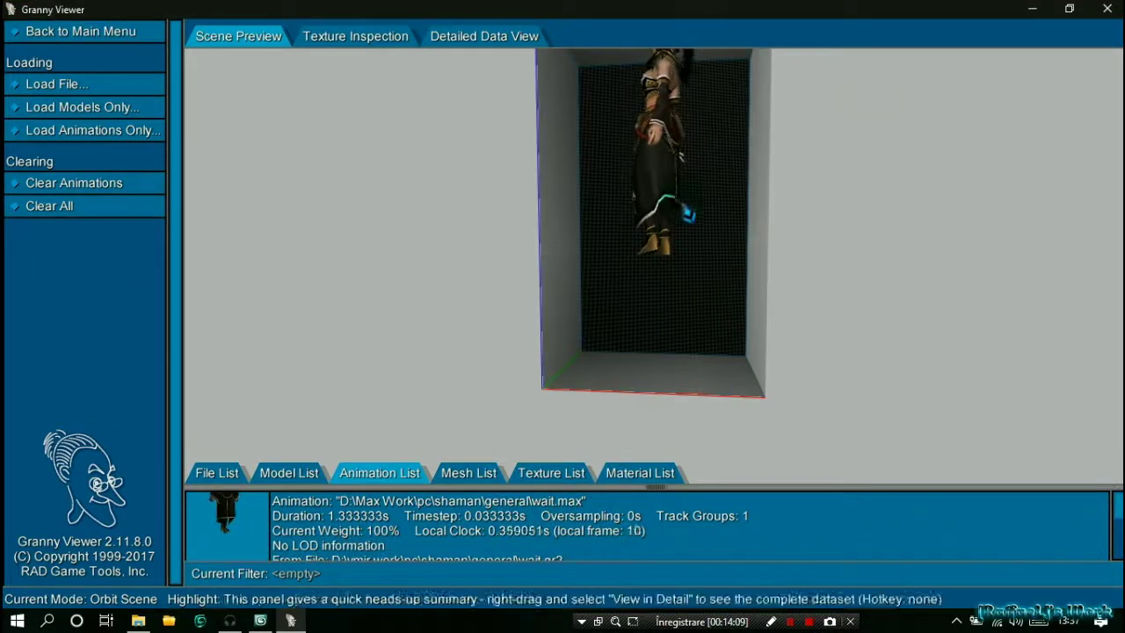
left_click_drag(684, 210, 689, 218)
right_click_drag(693, 264, 657, 288)
left_click_drag(657, 289, 721, 307)
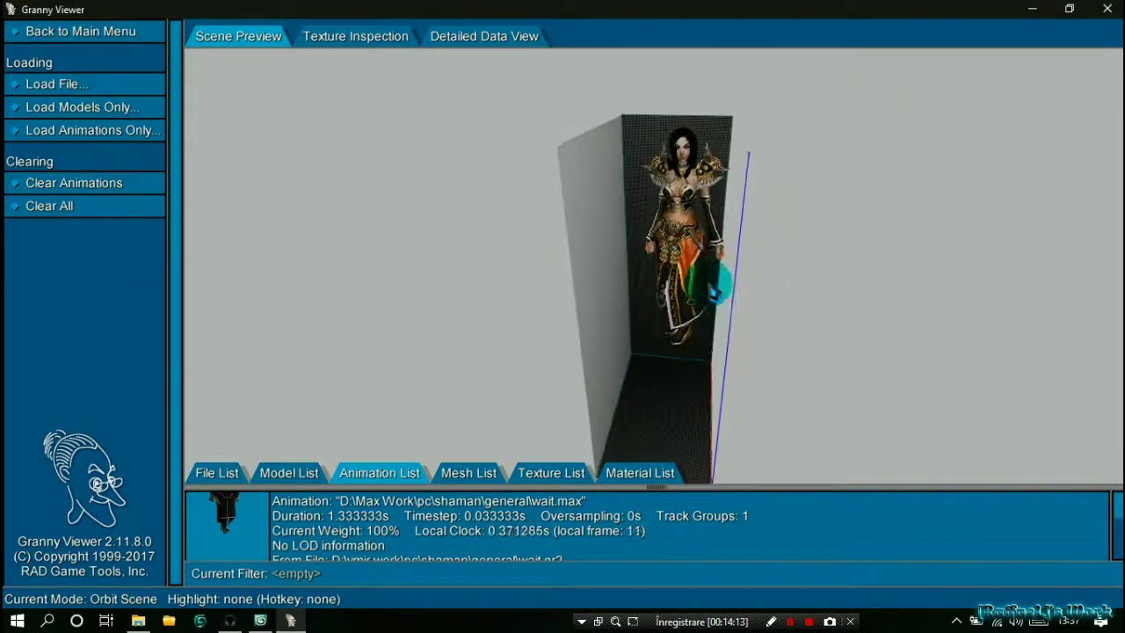
Step: Examine the hairstyle up close from the front and slightly above while the wait animation plays on the shaman
scroll(719, 282, "up", 3)
right_click_drag(707, 309, 711, 328)
scroll(716, 304, "up", 4)
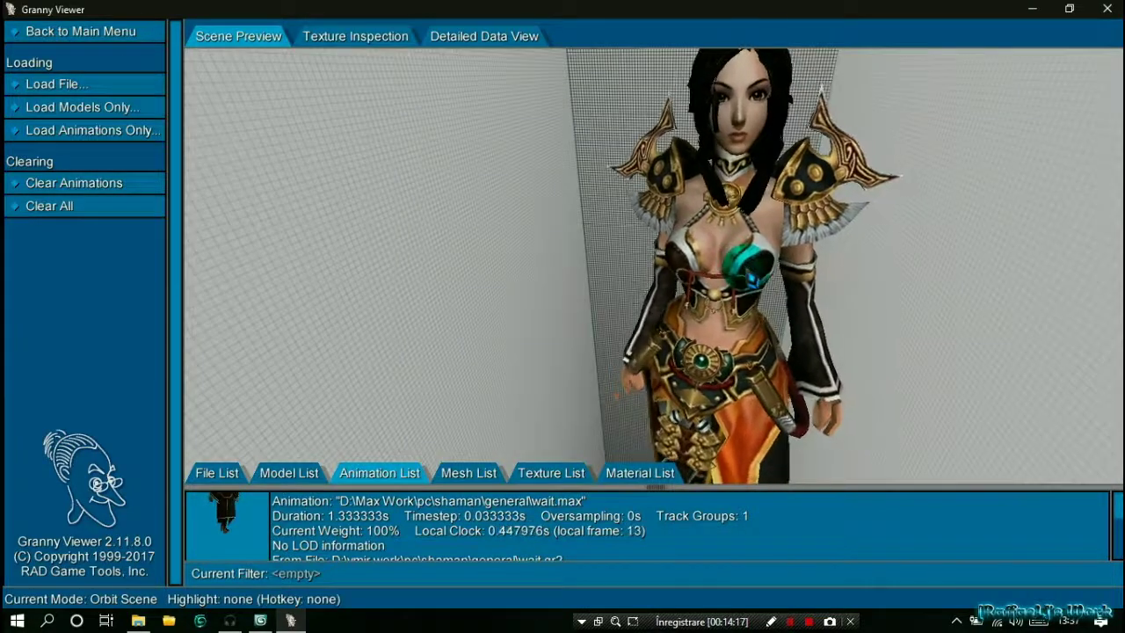
left_click_drag(819, 88, 845, 63)
left_click_drag(651, 269, 485, 276)
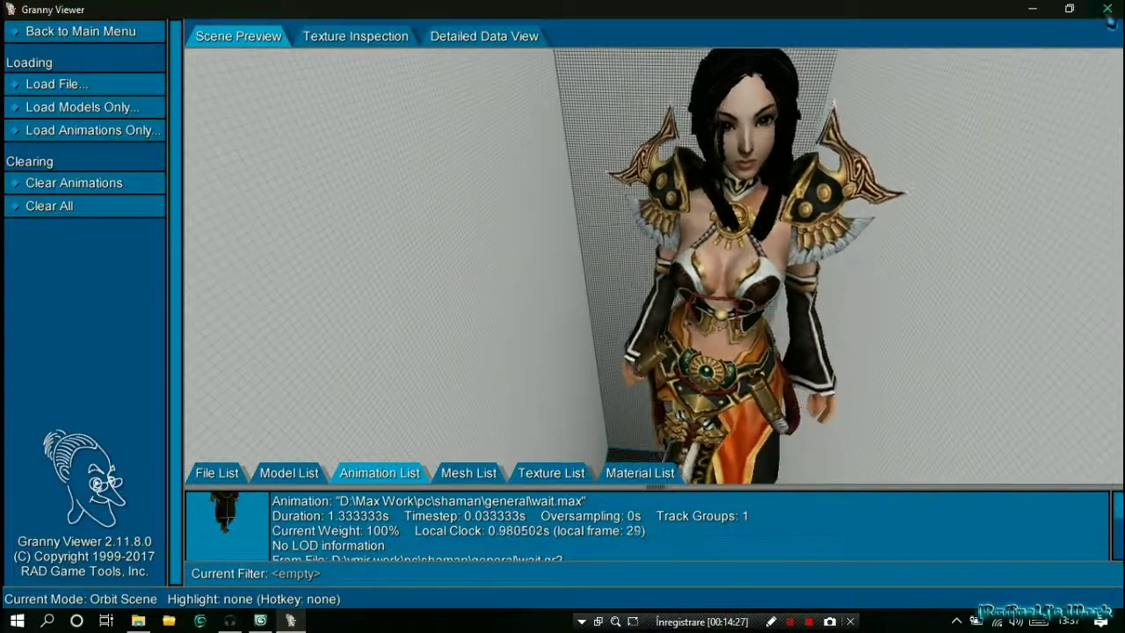
Step: Close Granny Viewer and the general folder window, and exit 3ds Max without saving the scene changes
key("alt+F4")
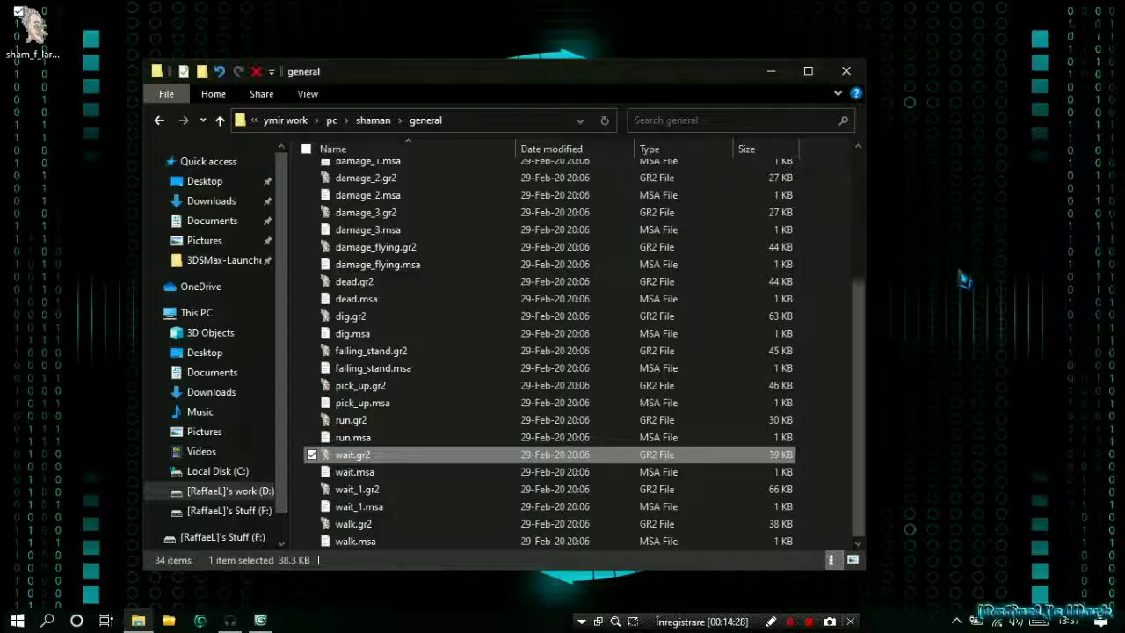
left_click(846, 71)
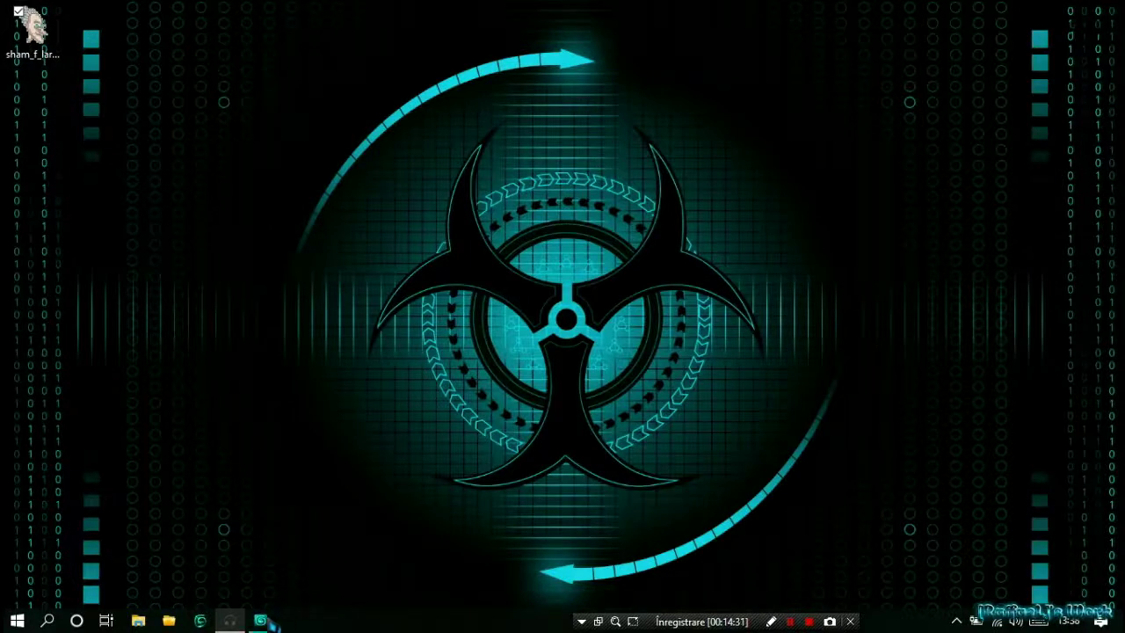
left_click(261, 621)
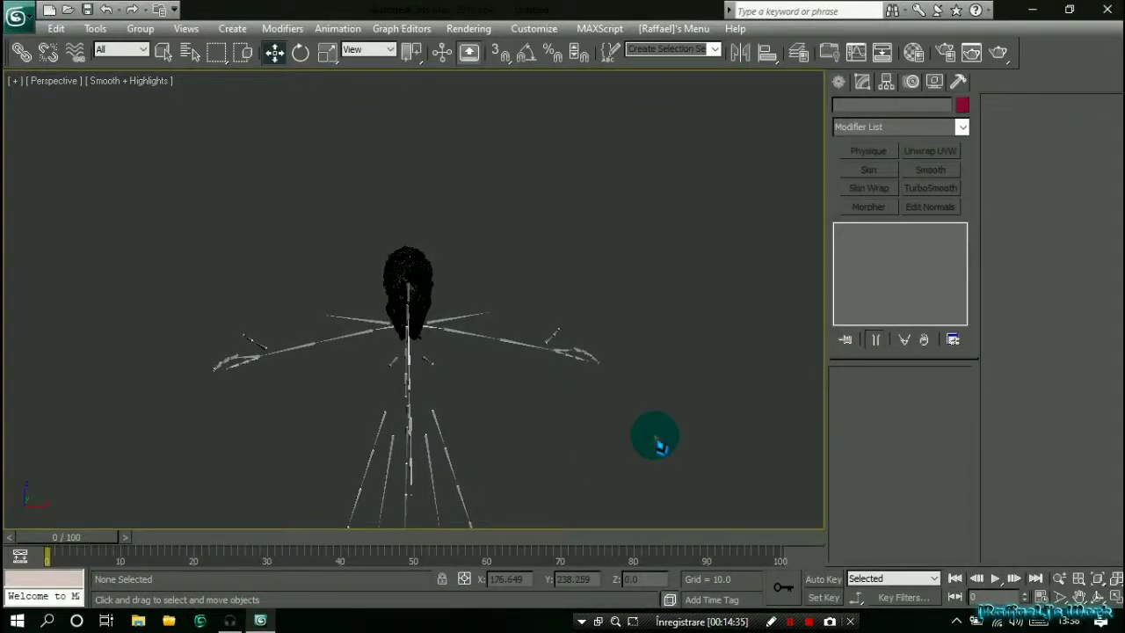
left_click(1109, 9)
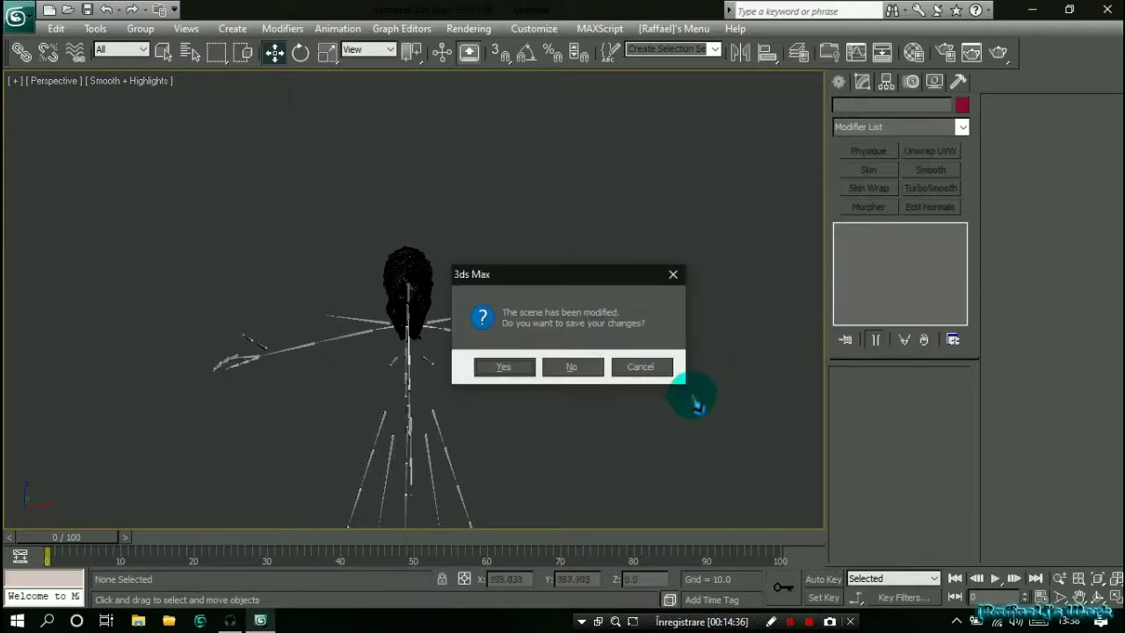
left_click(580, 368)
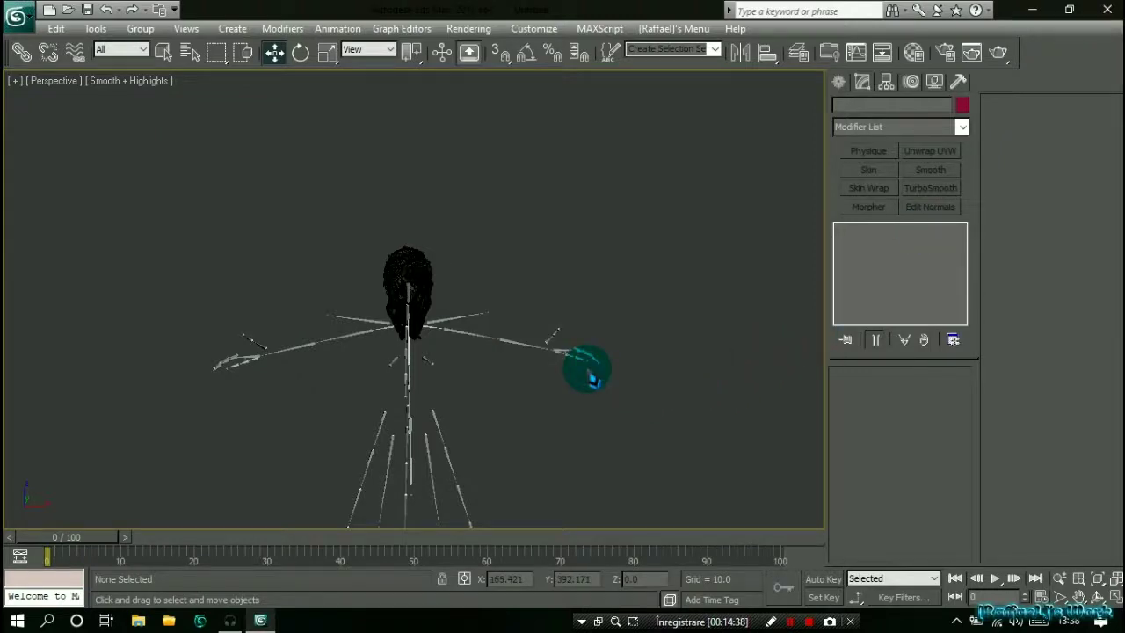